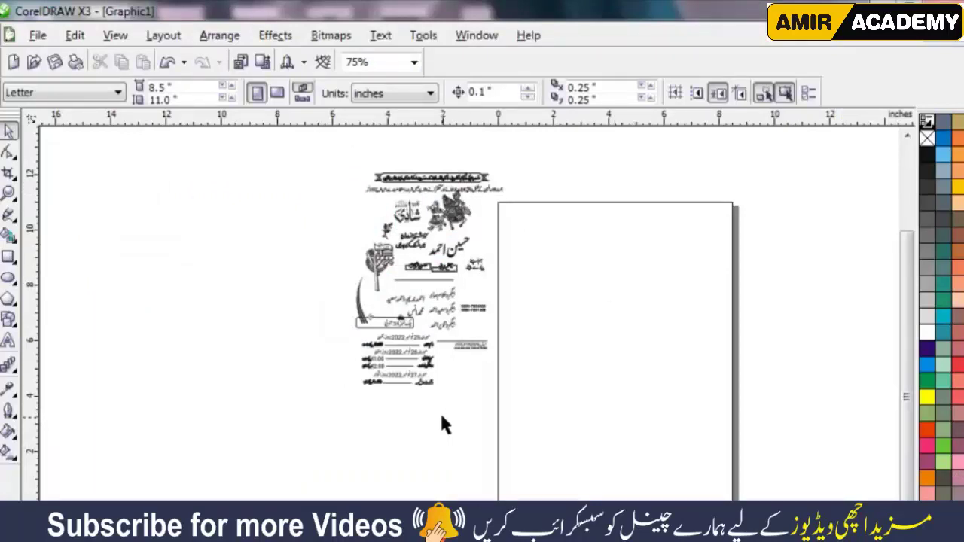
Step: Zoom in on the reference invitation and scroll so the blank Letter page sits beside it
{"action": "key", "text": "z"}
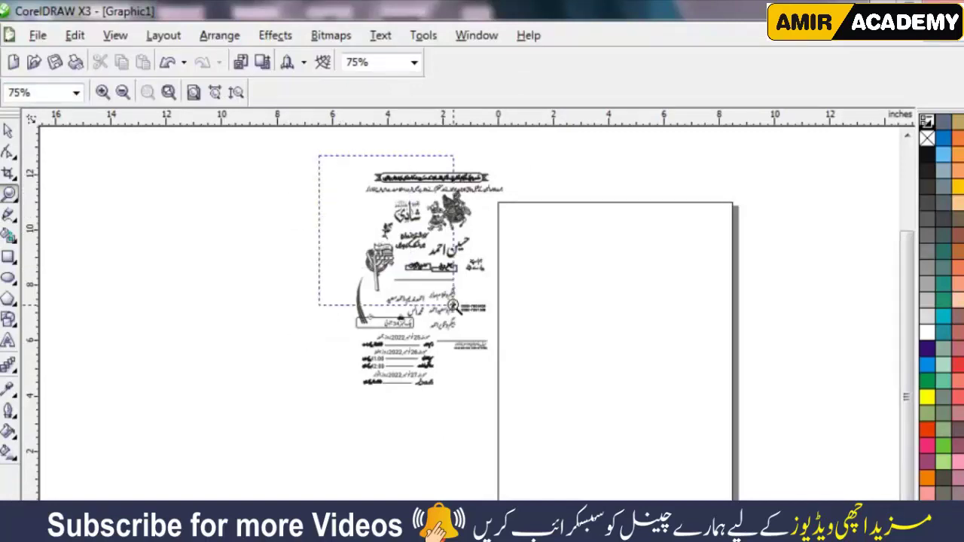
{"action": "left_click_drag", "start_coordinate": [454, 305], "coordinate": [637, 424]}
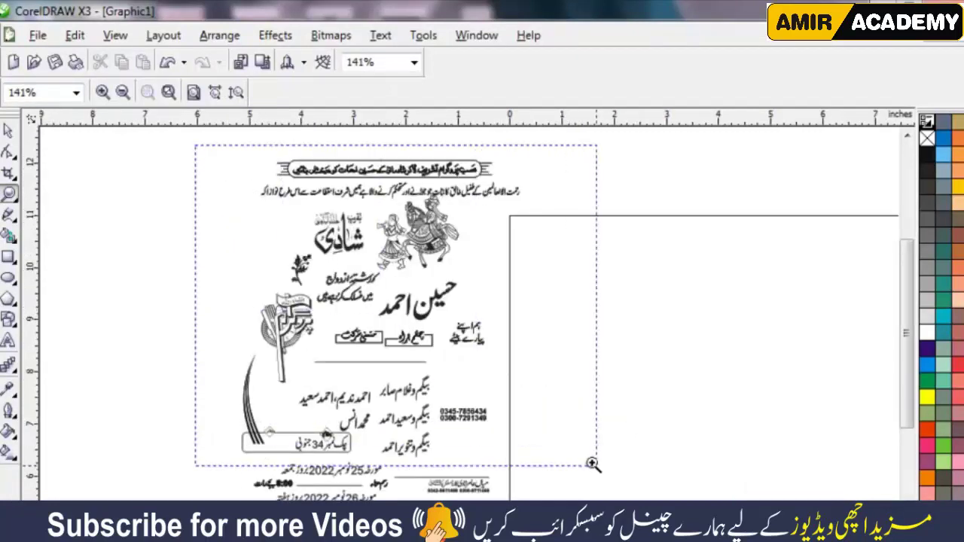
{"action": "left_click_drag", "start_coordinate": [196, 146], "coordinate": [632, 498]}
{"action": "left_click", "coordinate": [9, 130]}
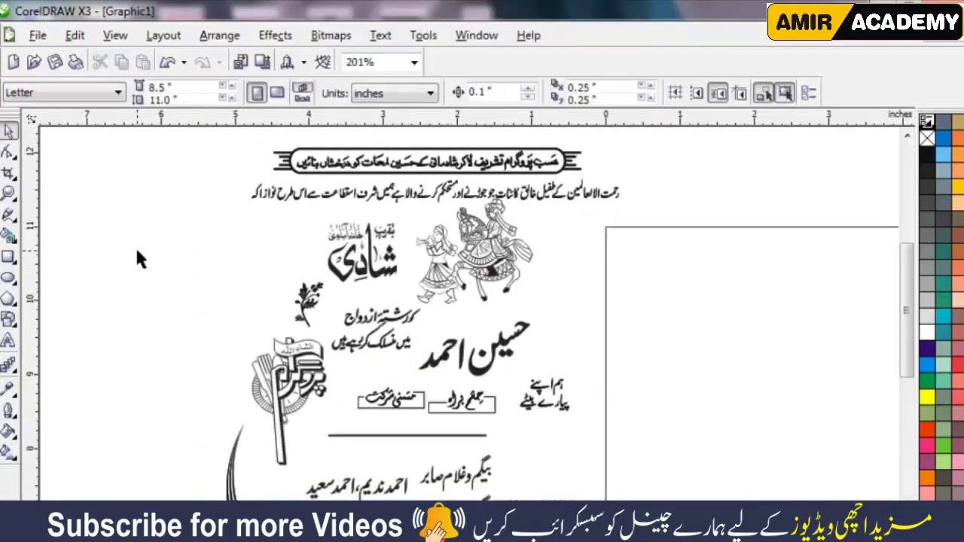
{"action": "scroll", "coordinate": [218, 255], "scroll_direction": "down", "scroll_amount": 1}
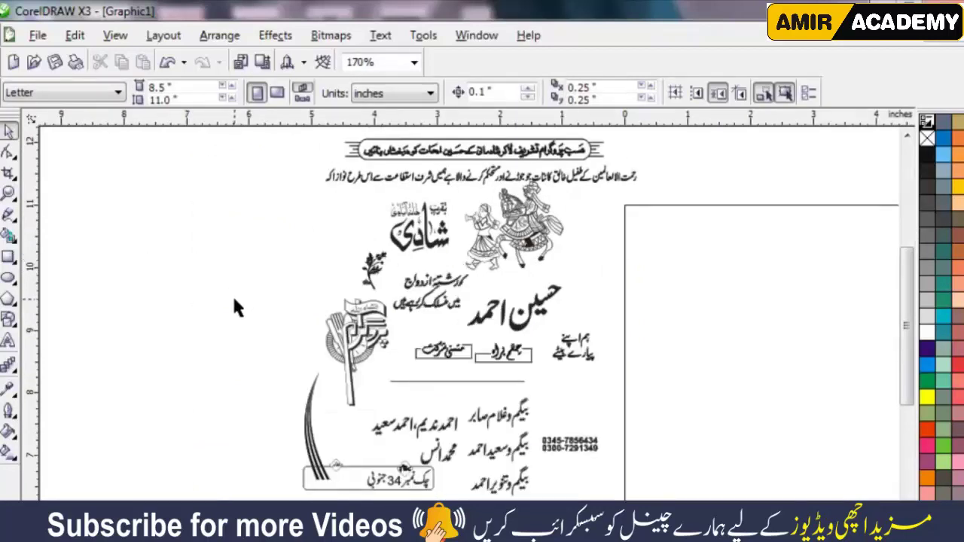
{"action": "scroll", "coordinate": [467, 324], "scroll_direction": "right", "scroll_amount": 5}
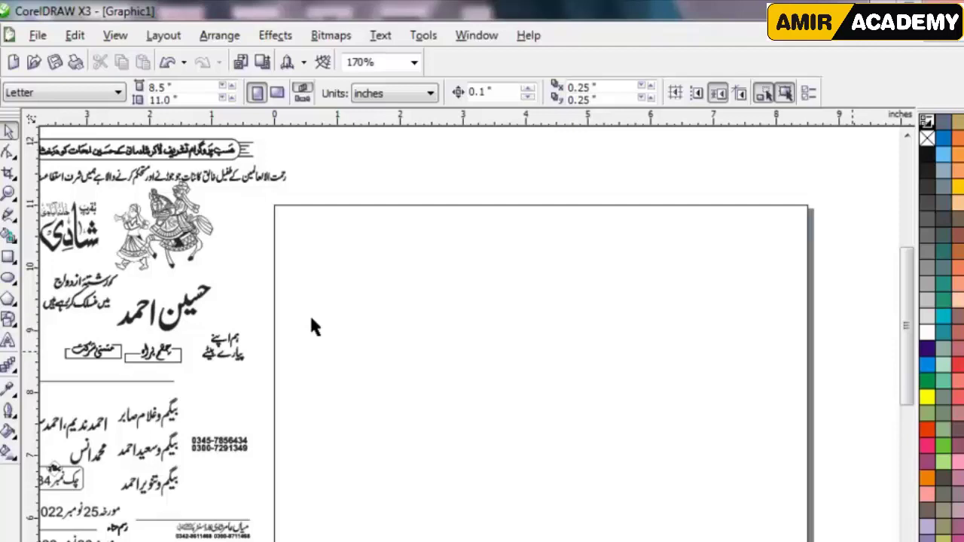
Step: Draw an 8.0 × 3.5 inch rectangle and a duplicate resized to 3.0 inches high
{"action": "left_click", "coordinate": [9, 258]}
{"action": "left_click_drag", "start_coordinate": [339, 302], "coordinate": [632, 447]}
{"action": "type", "text": "3.5"}
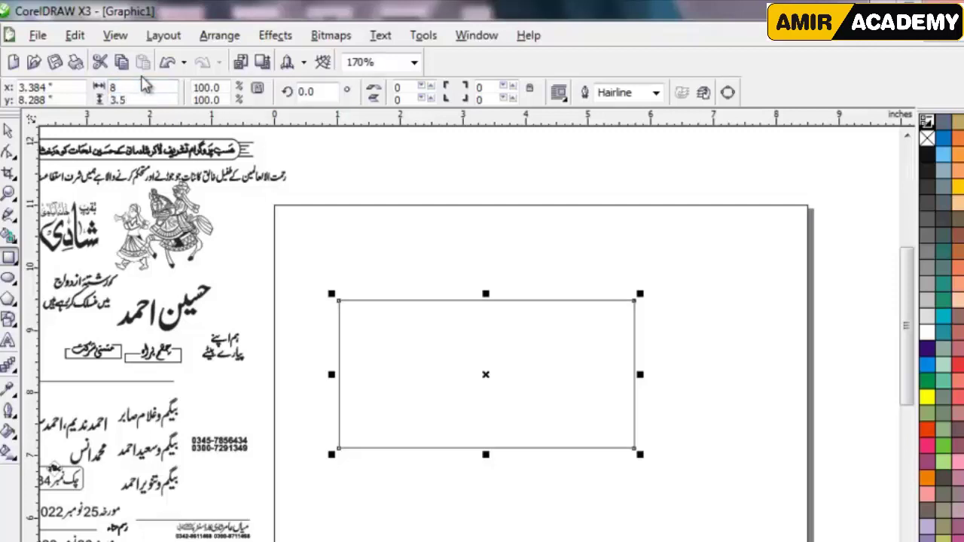
{"action": "key", "text": "Return"}
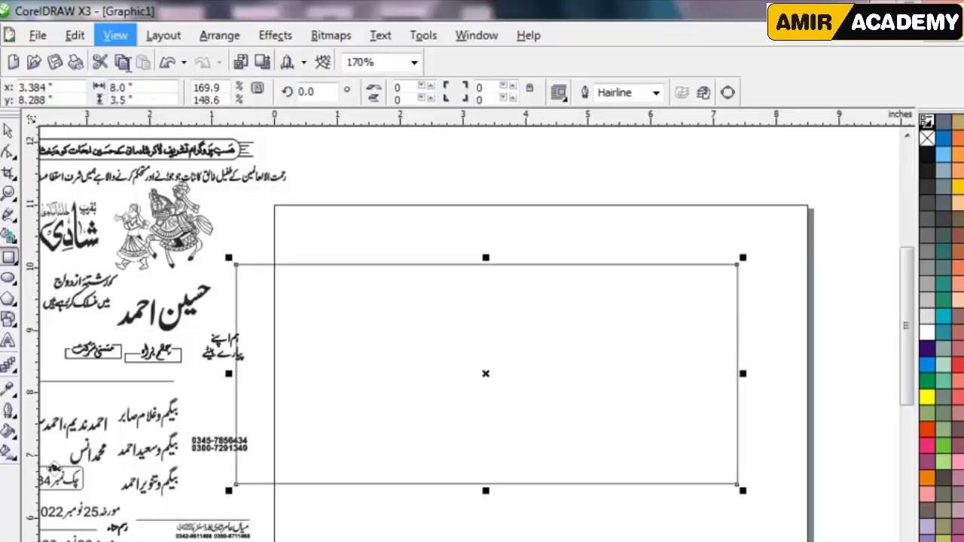
{"action": "left_click_drag", "start_coordinate": [484, 303], "coordinate": [546, 344]}
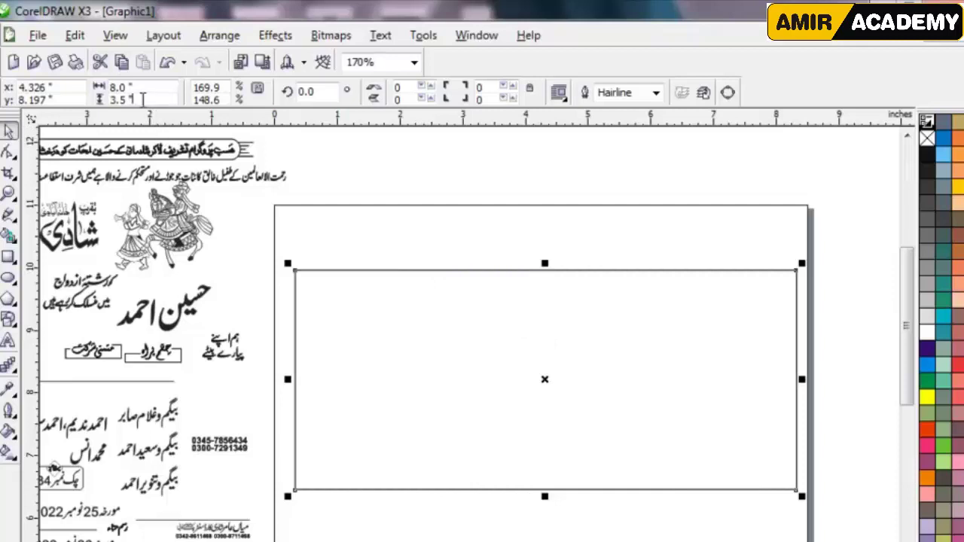
{"action": "type", "text": "3"}
{"action": "type", "text": ".0 \""}
{"action": "key", "text": "Return"}
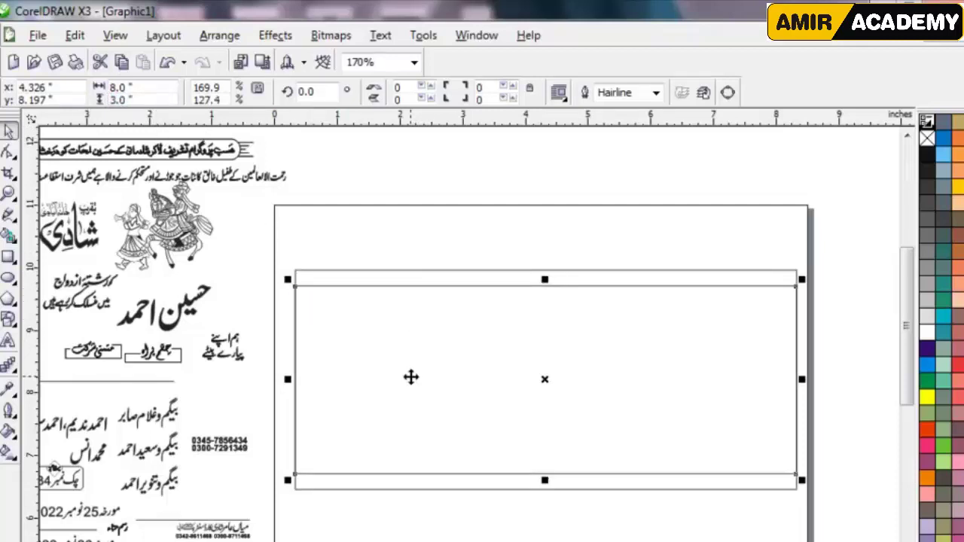
{"action": "left_click", "coordinate": [425, 271], "text": "shift"}
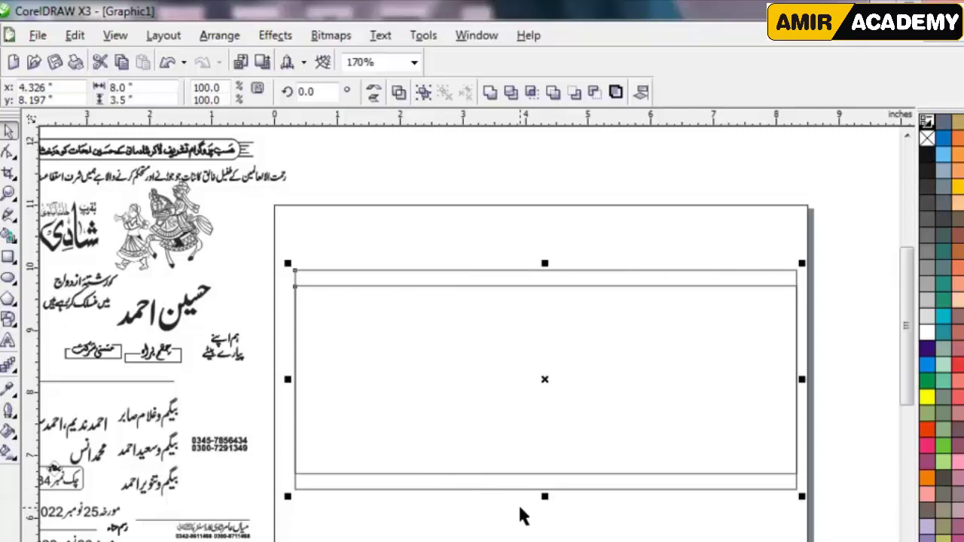
Step: Bottom-align the inner rectangle, then fill the outer rectangle black and the inner one white
{"action": "left_click_drag", "start_coordinate": [524, 516], "coordinate": [520, 512]}
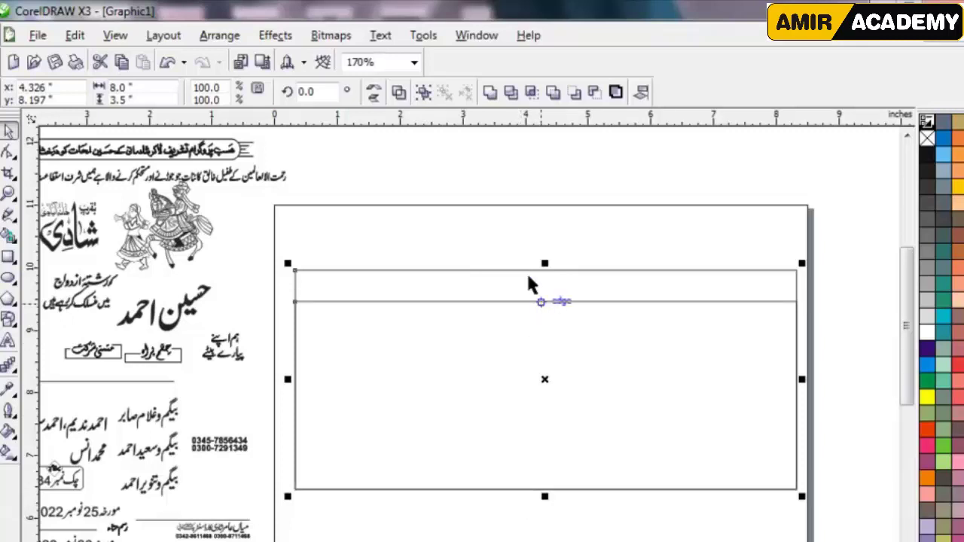
{"action": "left_click", "coordinate": [502, 250]}
{"action": "left_click", "coordinate": [490, 273]}
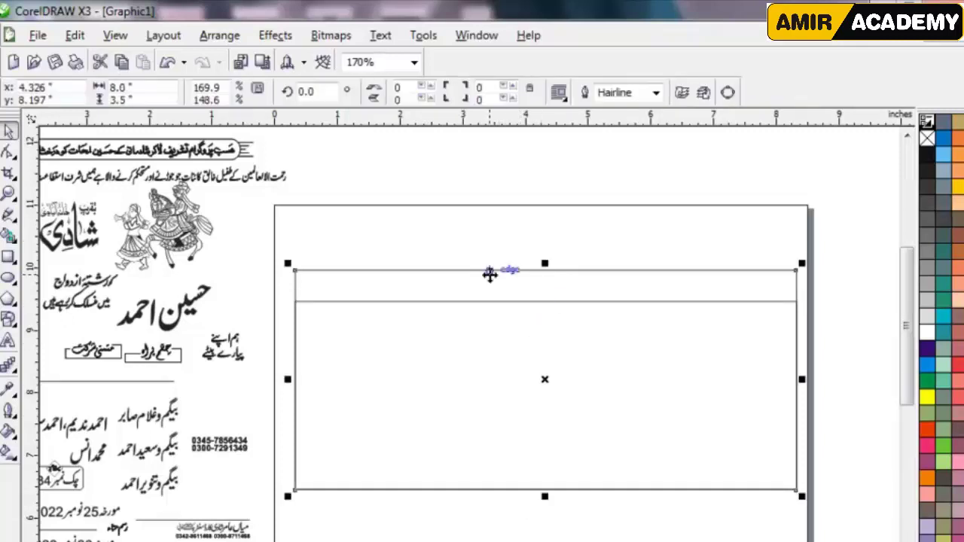
{"action": "left_click", "coordinate": [925, 148]}
{"action": "left_click", "coordinate": [804, 177]}
{"action": "left_click", "coordinate": [714, 359]}
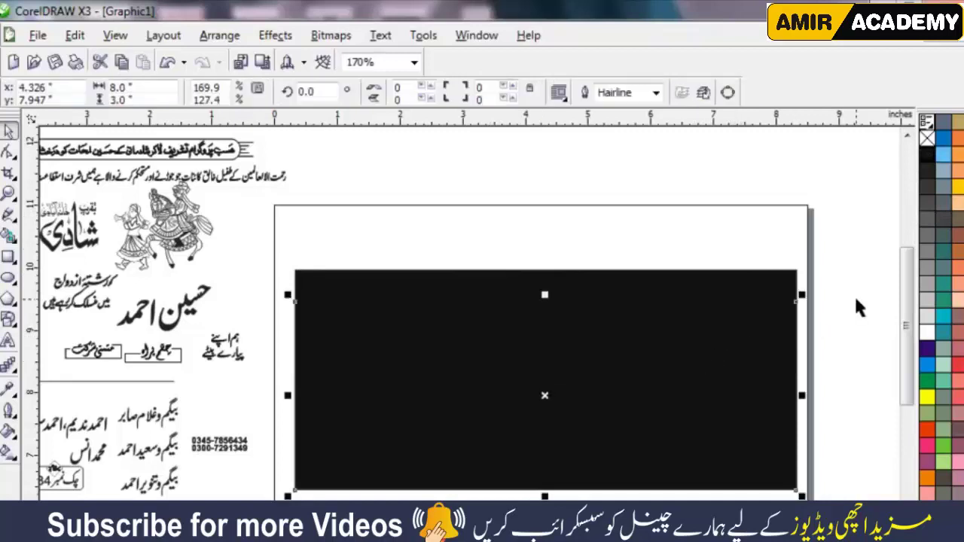
{"action": "left_click", "coordinate": [927, 332]}
{"action": "left_click", "coordinate": [860, 346]}
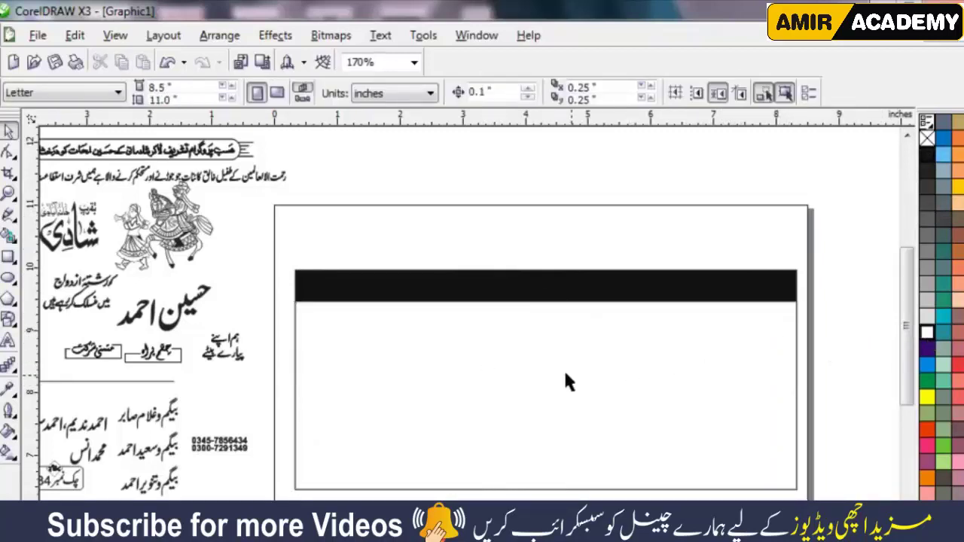
Step: Change the outer rectangle's black fill to brown, leaving a brown top band
{"action": "left_click", "coordinate": [680, 292]}
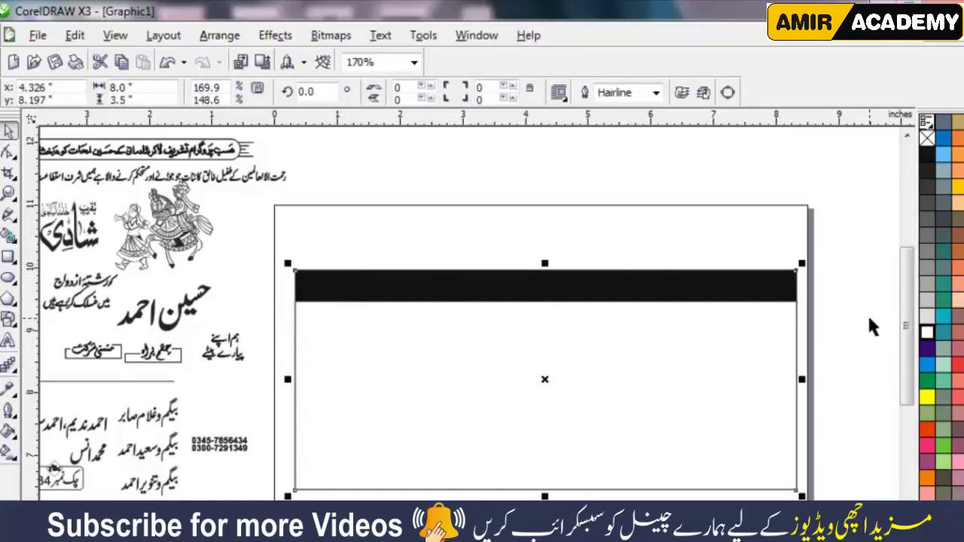
{"action": "left_click", "coordinate": [957, 235]}
{"action": "left_click", "coordinate": [849, 237]}
{"action": "left_click", "coordinate": [711, 285]}
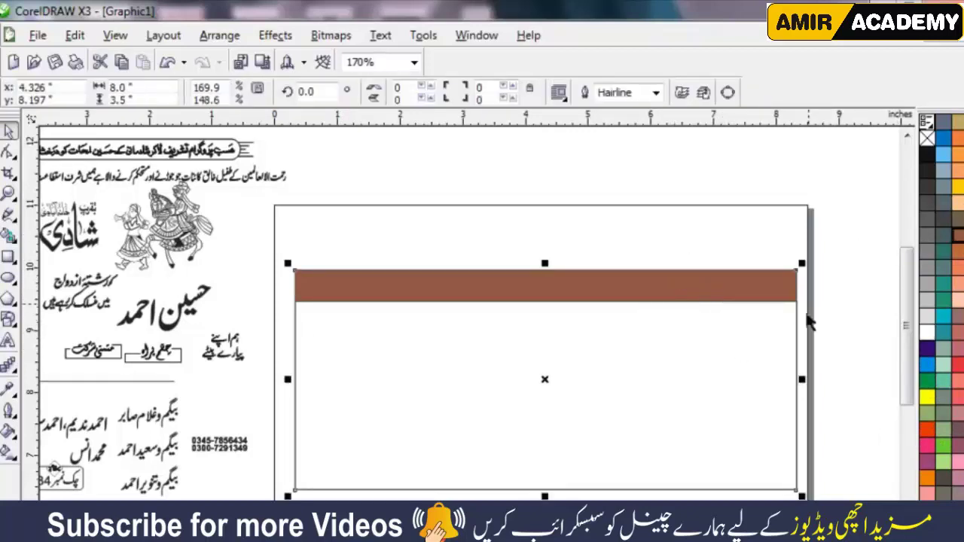
{"action": "left_click", "coordinate": [635, 394]}
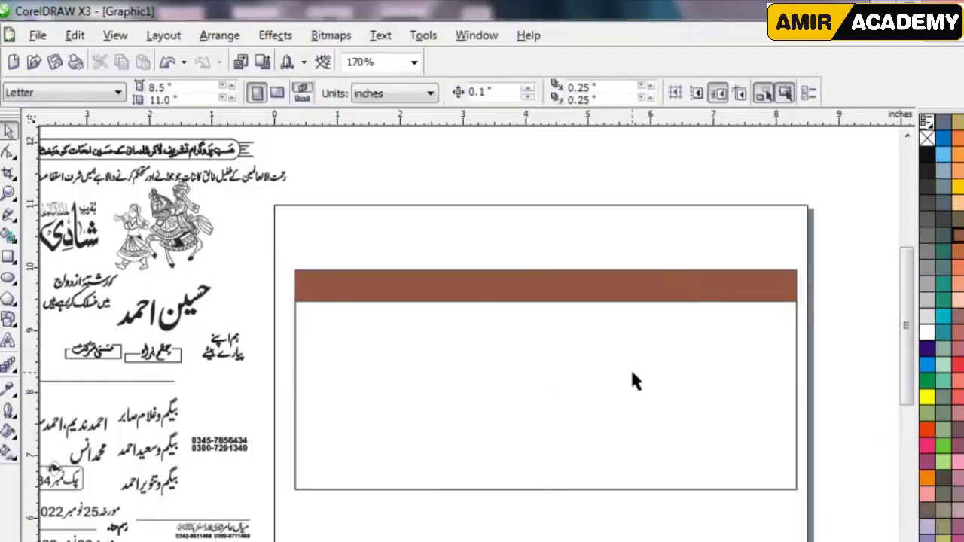
Step: Select both card rectangles and group them
{"action": "scroll", "coordinate": [608, 406], "scroll_direction": "down", "scroll_amount": 1}
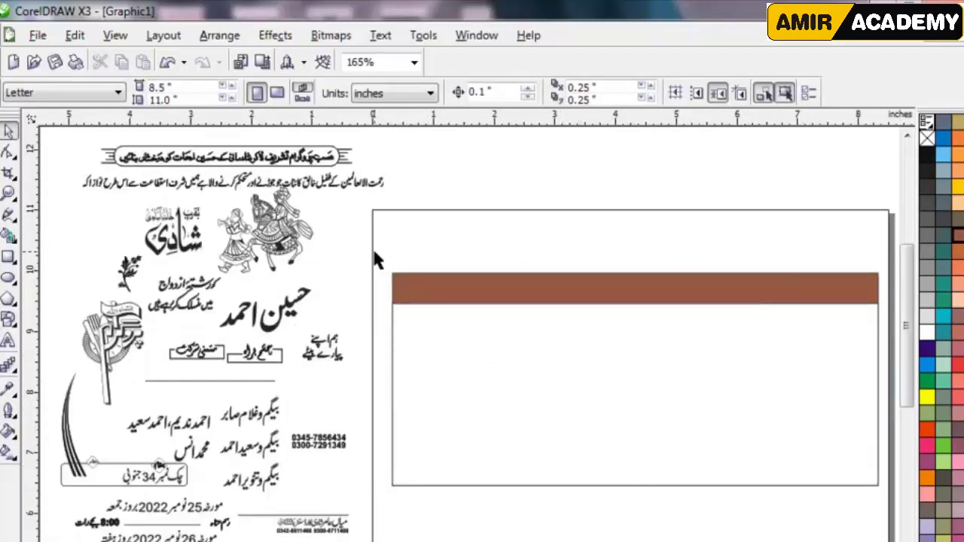
{"action": "left_click_drag", "start_coordinate": [376, 256], "coordinate": [853, 534]}
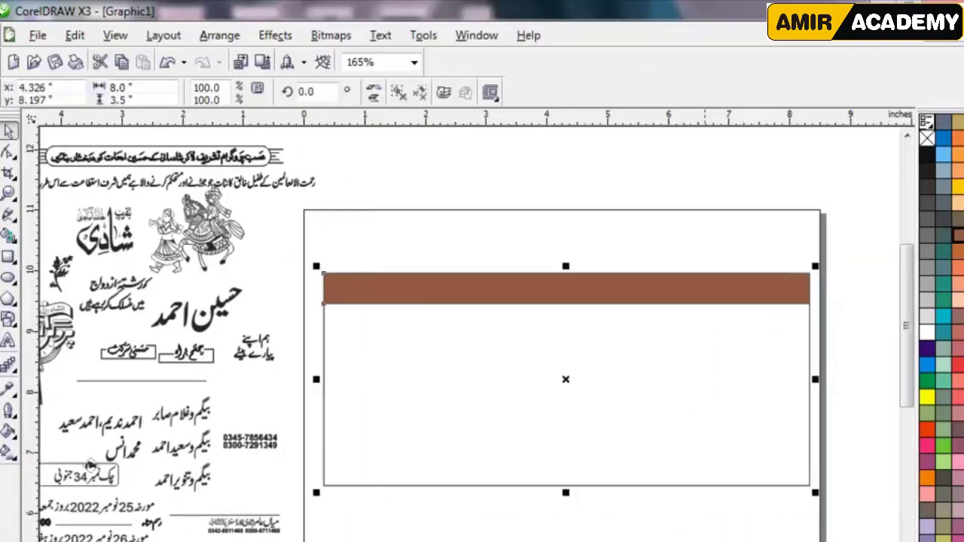
{"action": "left_click", "coordinate": [635, 392]}
{"action": "left_click", "coordinate": [625, 366]}
{"action": "scroll", "coordinate": [595, 534], "scroll_direction": "left", "scroll_amount": 2}
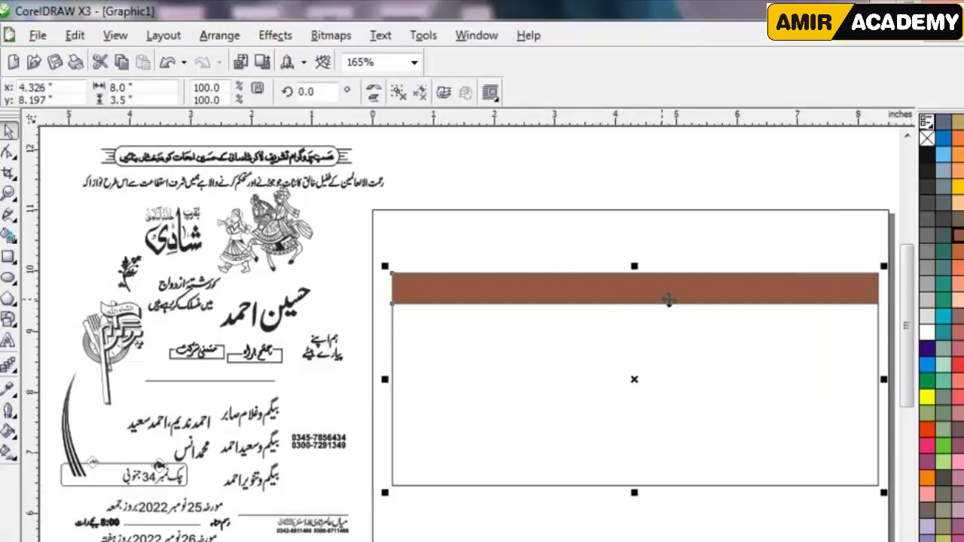
{"action": "left_click", "coordinate": [667, 429]}
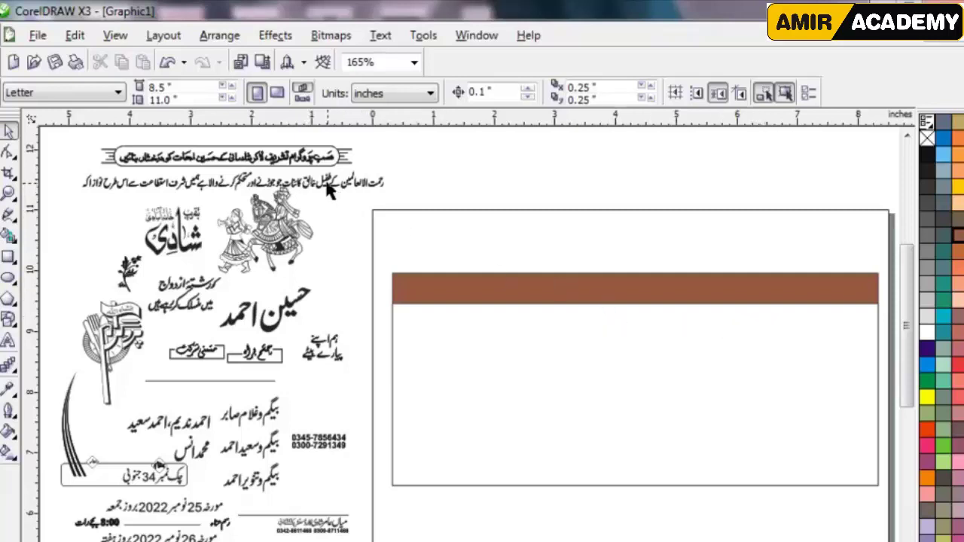
Step: Move the reference's Urdu blessing line into the white panel under the brown band
{"action": "left_click_drag", "start_coordinate": [329, 190], "coordinate": [714, 339]}
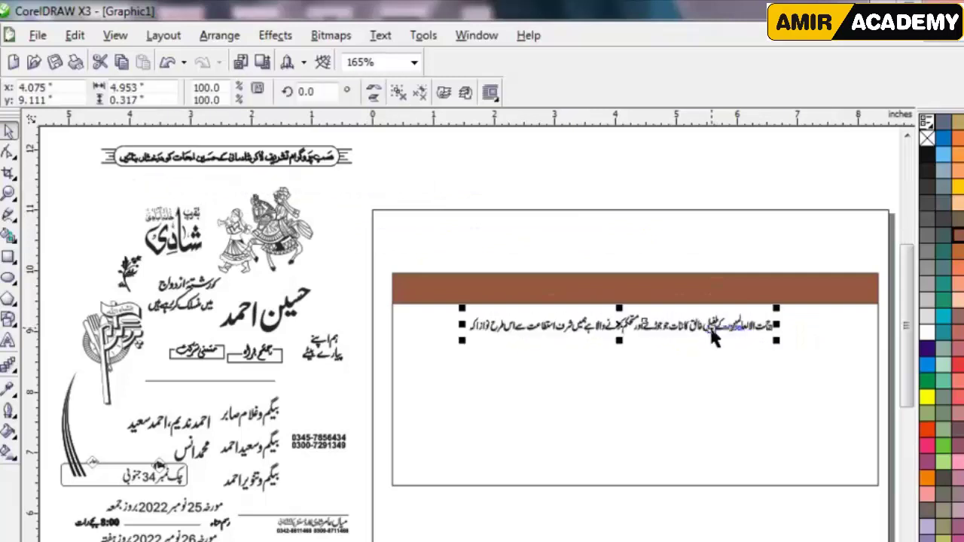
{"action": "left_click", "coordinate": [657, 431]}
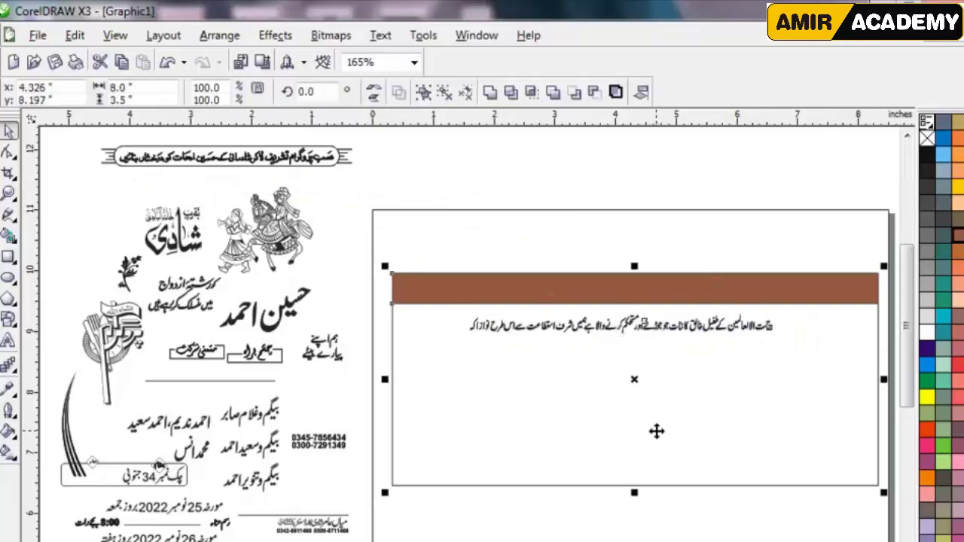
{"action": "left_click", "coordinate": [542, 526]}
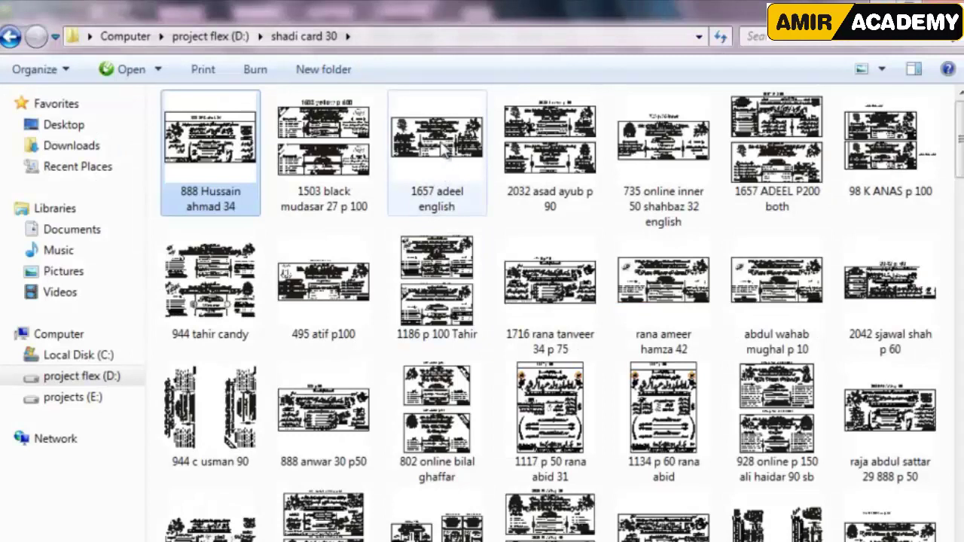
{"action": "left_click", "coordinate": [150, 110]}
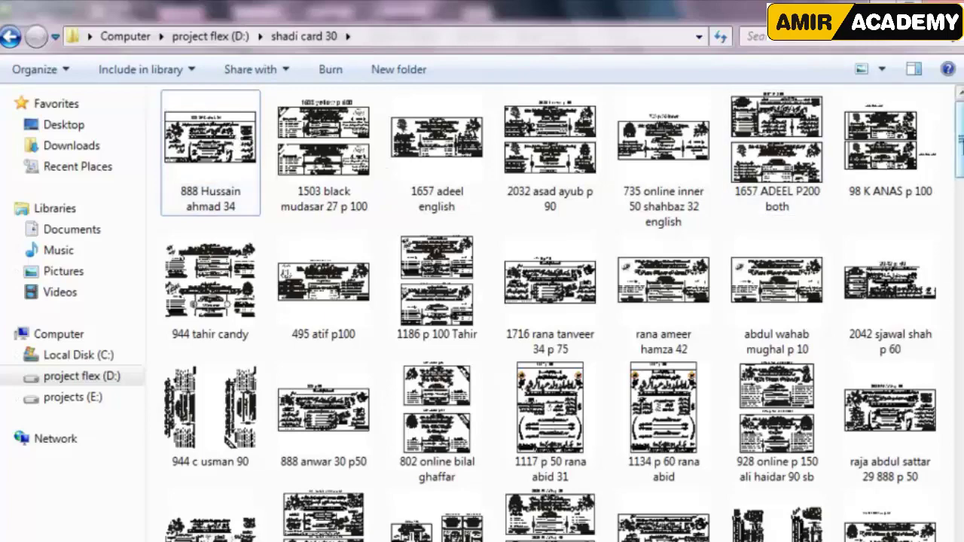
{"action": "left_click_drag", "start_coordinate": [961, 143], "coordinate": [957, 296]}
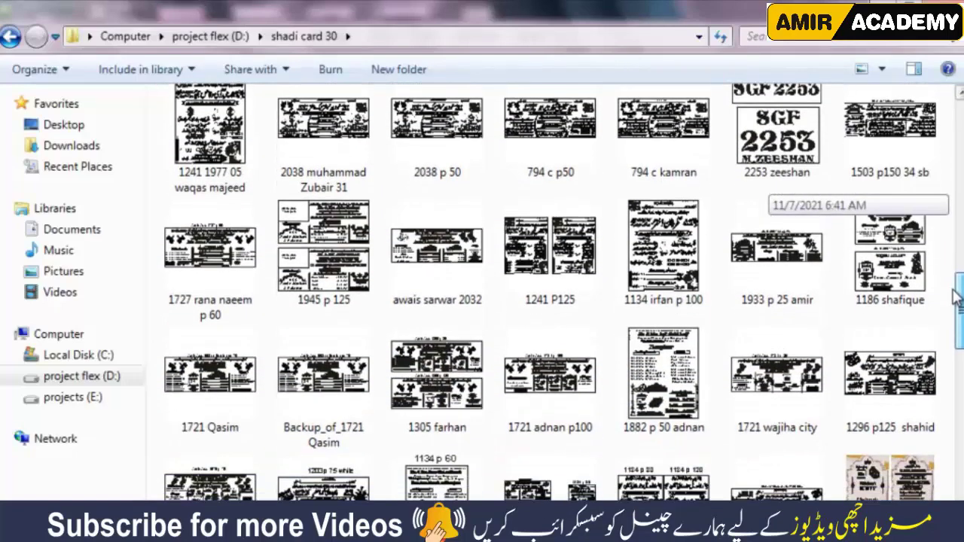
{"action": "mouse_move", "coordinate": [957, 298]}
{"action": "left_mouse_down"}
{"action": "mouse_move", "coordinate": [957, 335]}
{"action": "mouse_move", "coordinate": [957, 226]}
{"action": "left_mouse_up"}
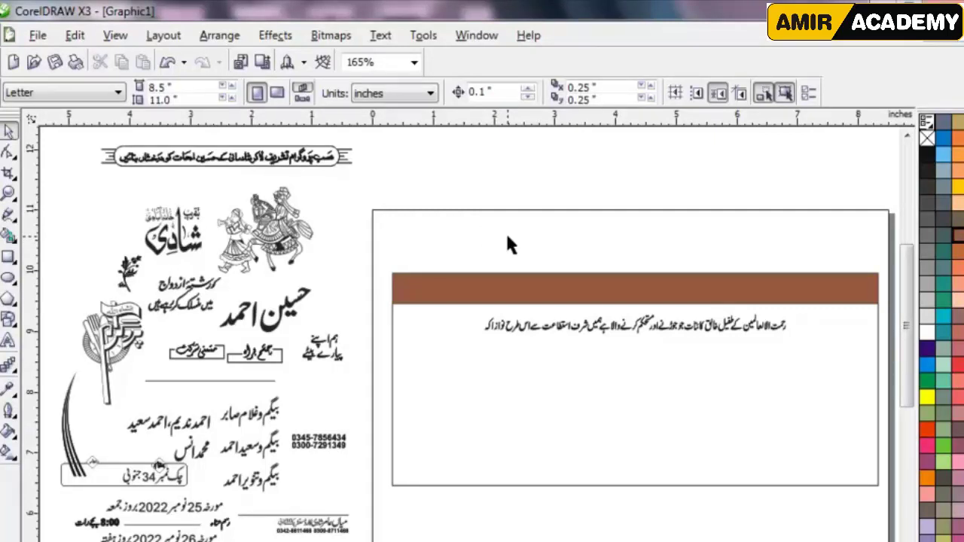
Step: Nudge the Urdu opening line slightly upward within the card
{"action": "left_click", "coordinate": [692, 330]}
{"action": "left_click_drag", "start_coordinate": [692, 330], "coordinate": [689, 324]}
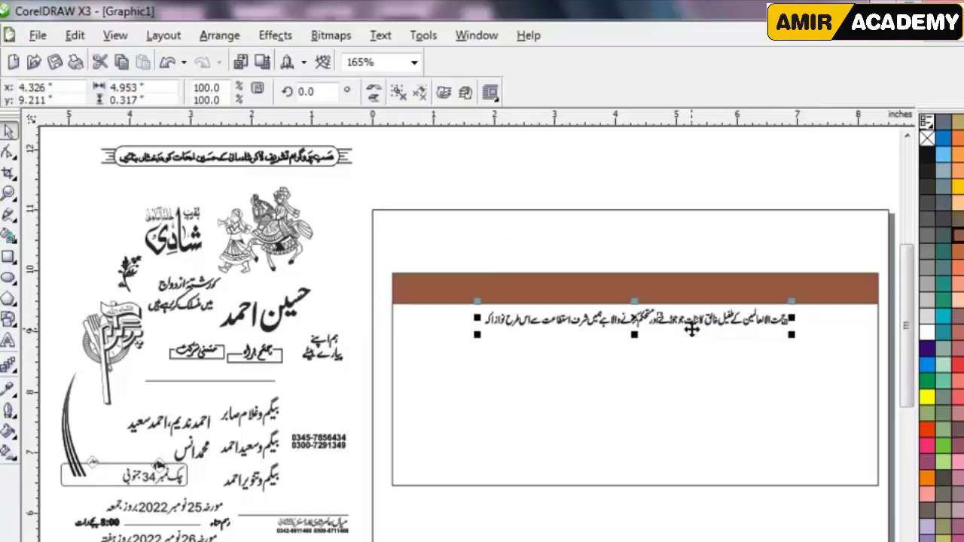
{"action": "left_click", "coordinate": [718, 236]}
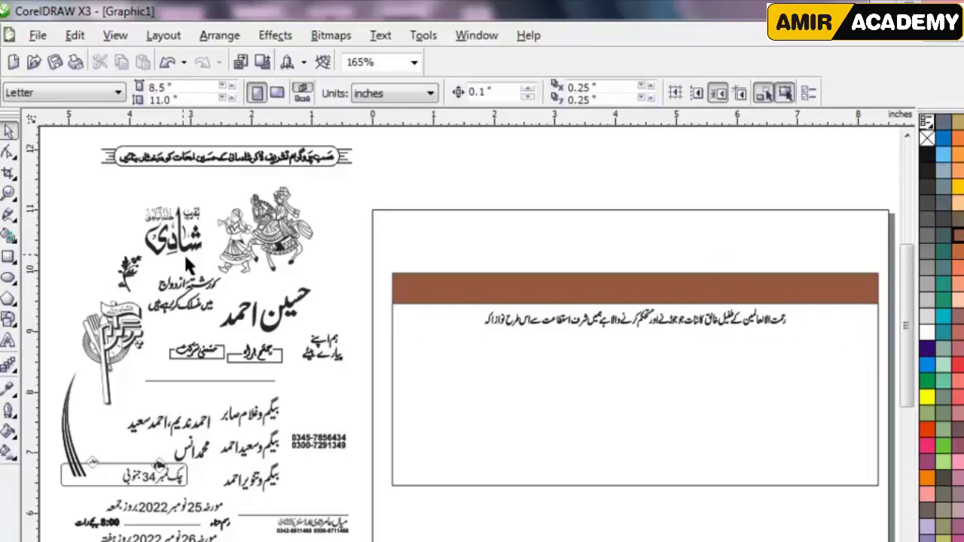
Step: Move the شادی logo to the card's right end under the brown band, nudging it into place
{"action": "left_click_drag", "start_coordinate": [188, 265], "coordinate": [841, 345]}
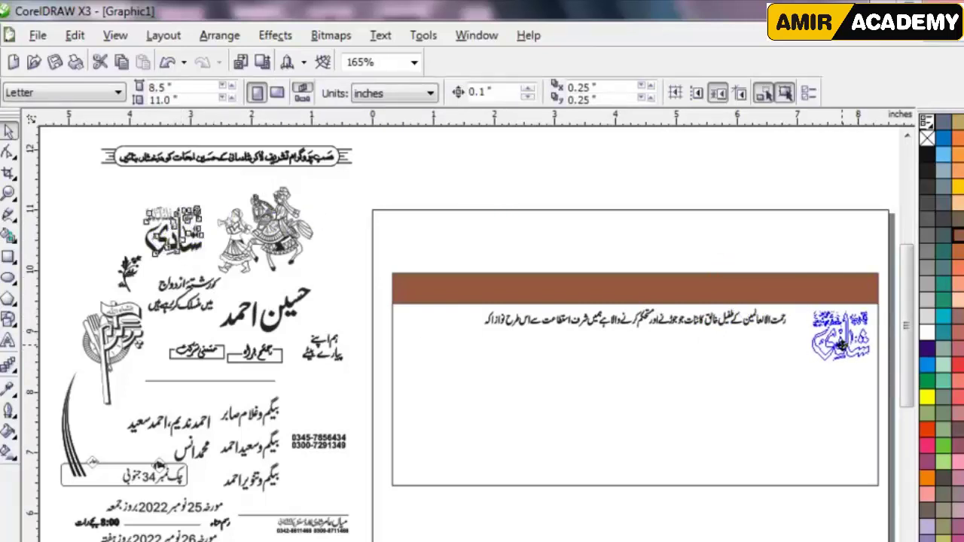
{"action": "left_click_drag", "start_coordinate": [842, 344], "coordinate": [842, 345]}
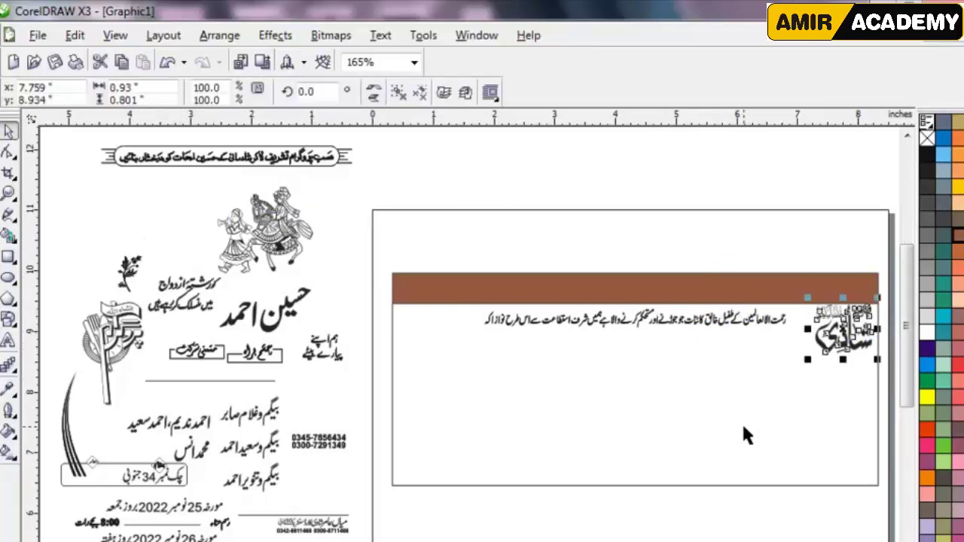
{"action": "key", "text": "Down"}
{"action": "key", "text": "Down"}
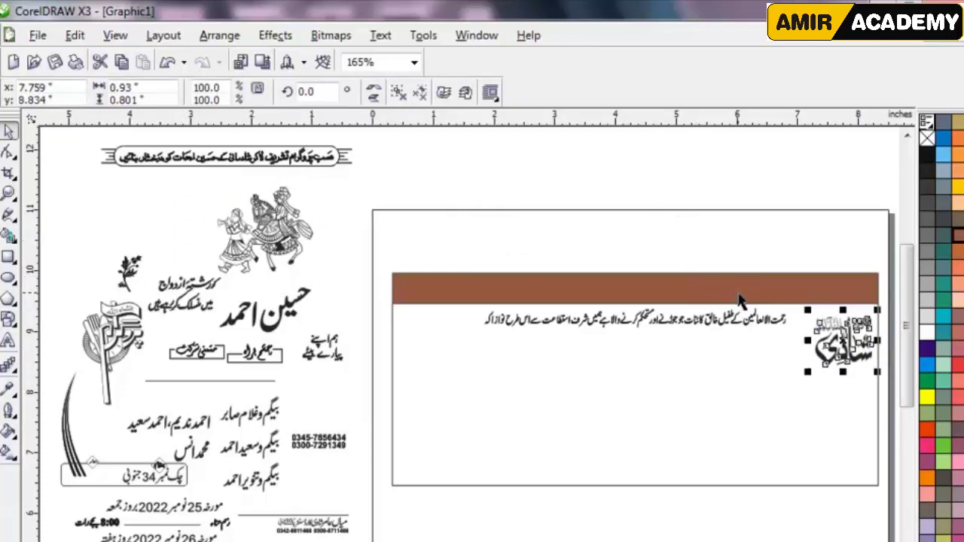
{"action": "key", "text": "Up"}
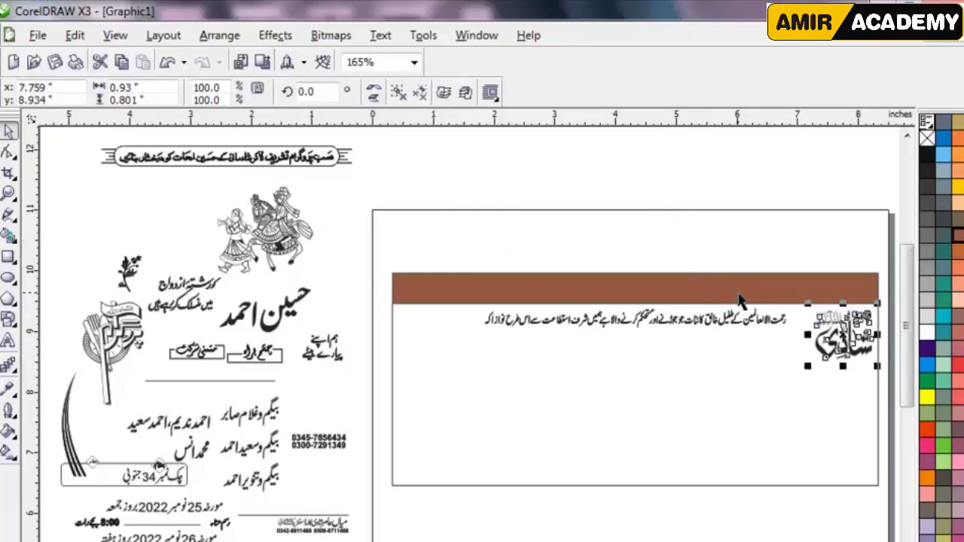
{"action": "key", "text": "Up"}
{"action": "key", "text": "Up"}
{"action": "key", "text": "Right"}
{"action": "key", "text": "Right"}
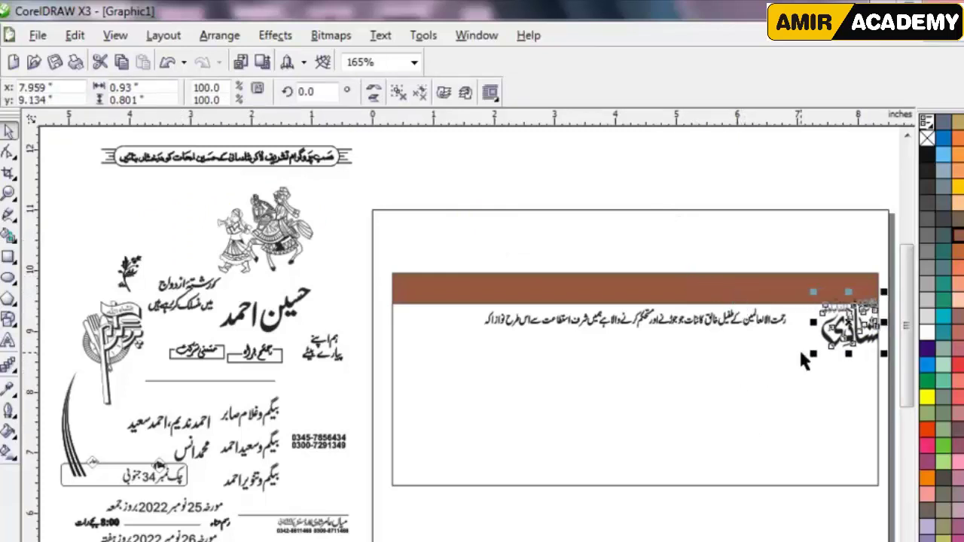
{"action": "key", "text": "Left"}
{"action": "key", "text": "Left"}
{"action": "key", "text": "Down"}
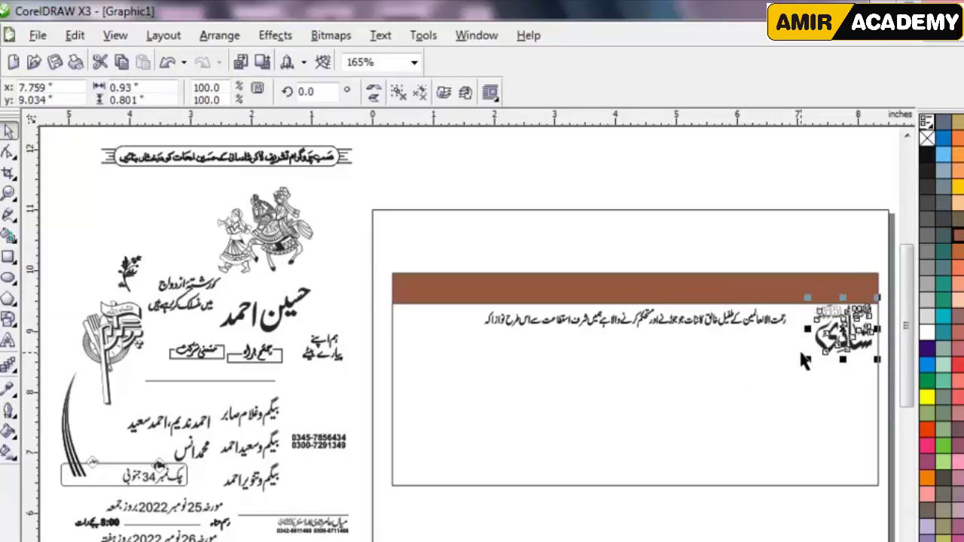
{"action": "left_click", "coordinate": [720, 222]}
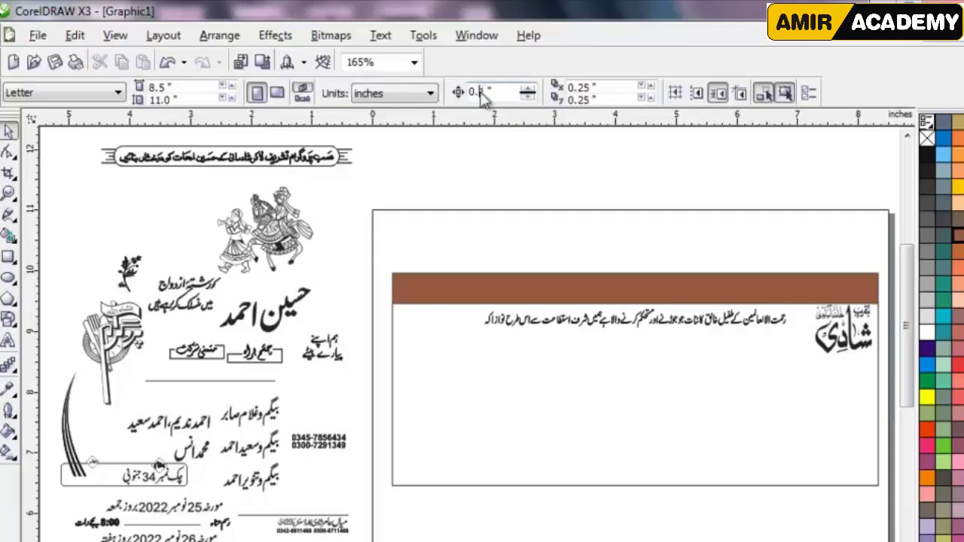
Step: Set nudge to 0.01 inch, lower the logo one step, and drag in the couple illustration
{"action": "type", "text": "0"}
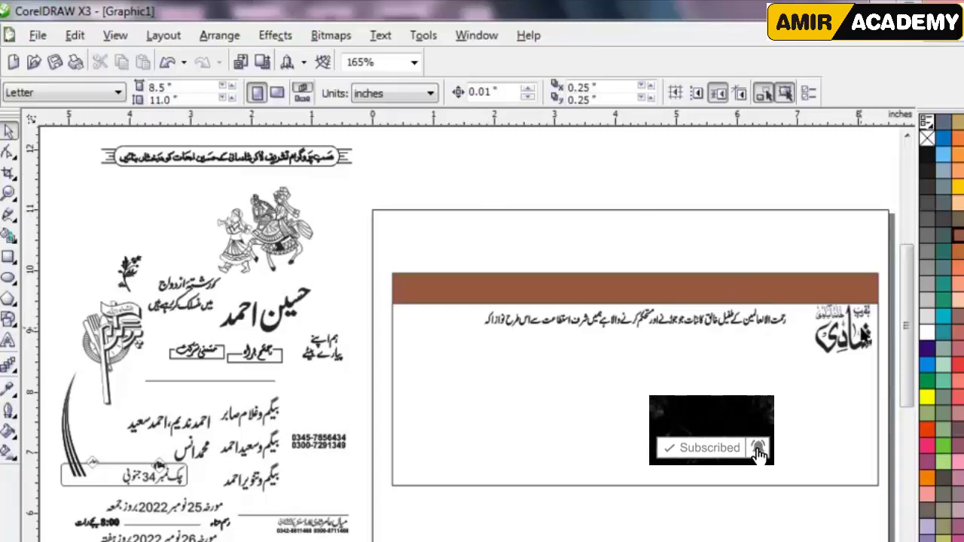
{"action": "left_click", "coordinate": [844, 331]}
{"action": "key", "text": "Down"}
{"action": "key", "text": "Down"}
{"action": "key", "text": "Down"}
{"action": "key", "text": "Down"}
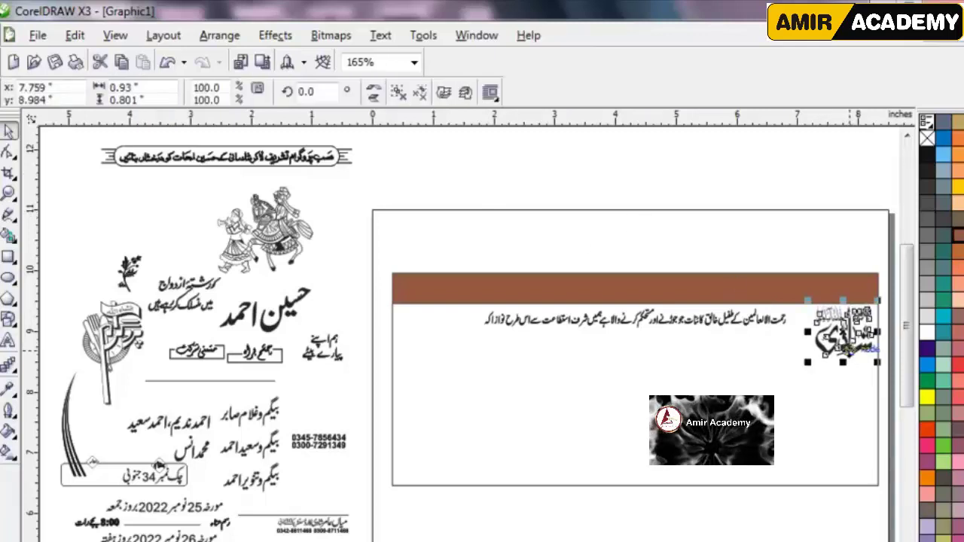
{"action": "left_click", "coordinate": [535, 174]}
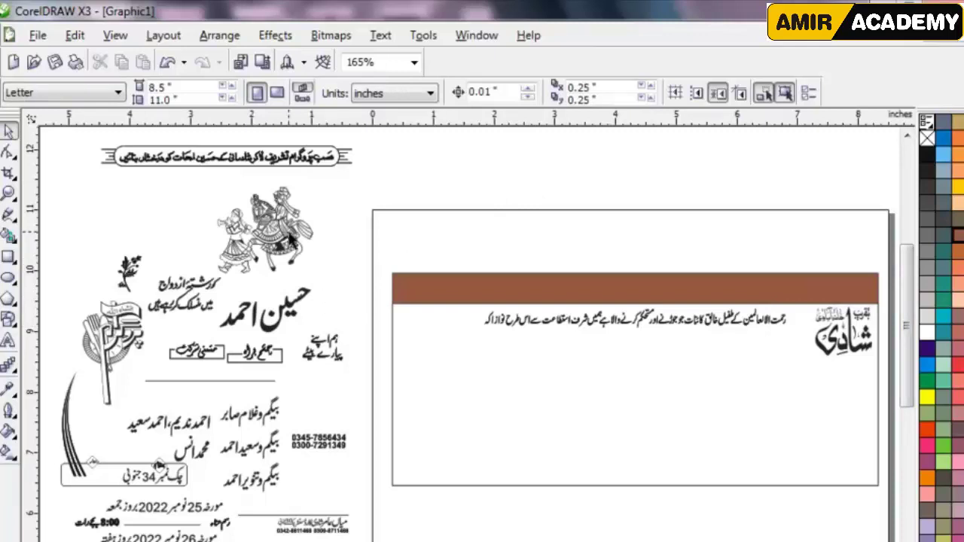
{"action": "left_click_drag", "start_coordinate": [291, 237], "coordinate": [760, 222]}
Step: Move the شادی logo to the card's left and set the couple illustration at right, scaled to 87.2%
{"action": "left_click", "coordinate": [859, 351]}
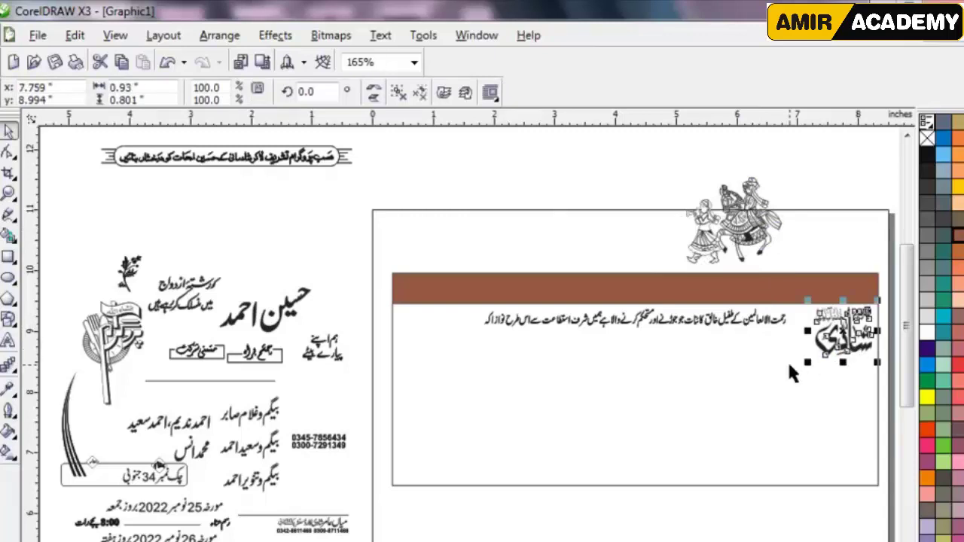
{"action": "left_click_drag", "start_coordinate": [760, 224], "coordinate": [467, 351]}
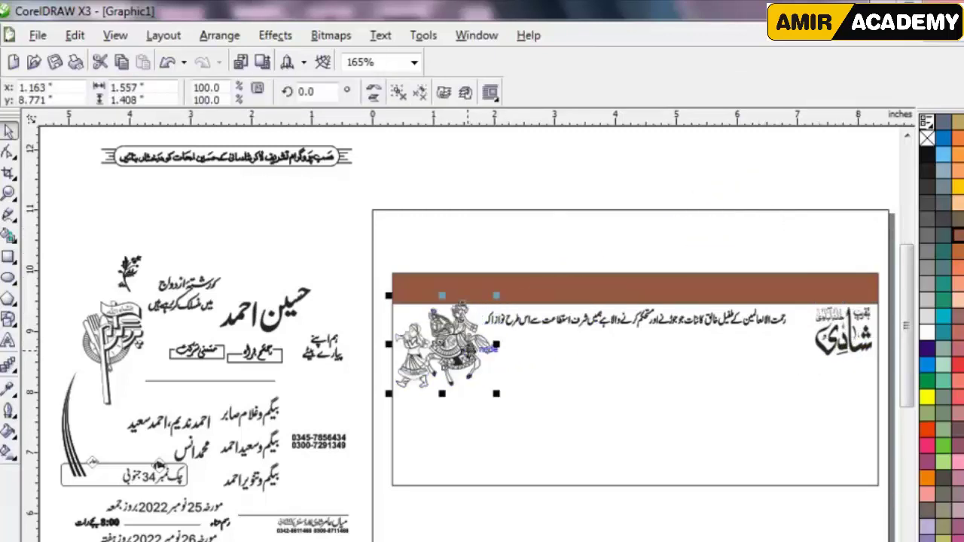
{"action": "key", "text": "ctrl+z"}
{"action": "mouse_move", "coordinate": [847, 354]}
{"action": "left_mouse_down"}
{"action": "mouse_move", "coordinate": [410, 376]}
{"action": "mouse_move", "coordinate": [435, 380]}
{"action": "left_mouse_up"}
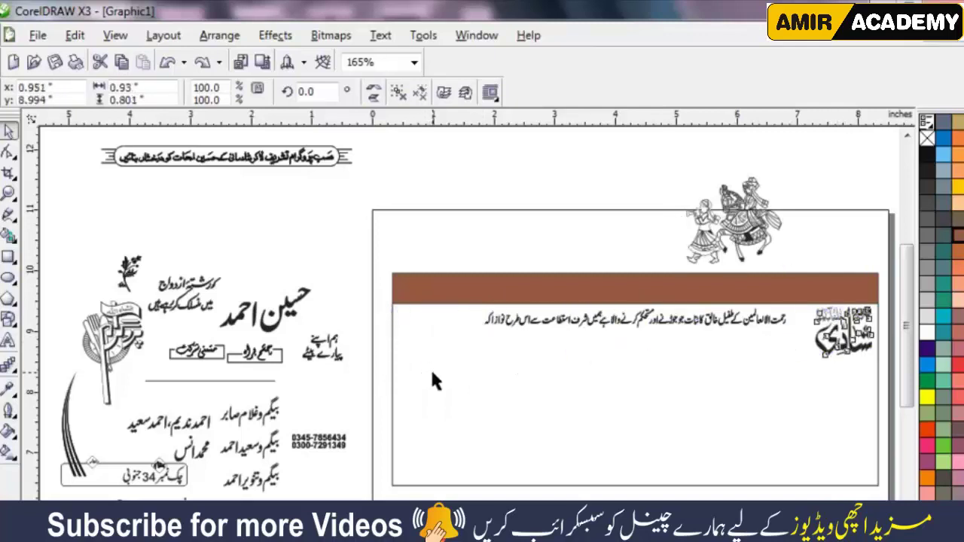
{"action": "mouse_move", "coordinate": [750, 217]}
{"action": "left_mouse_down"}
{"action": "mouse_move", "coordinate": [846, 348]}
{"action": "mouse_move", "coordinate": [840, 344]}
{"action": "left_mouse_up"}
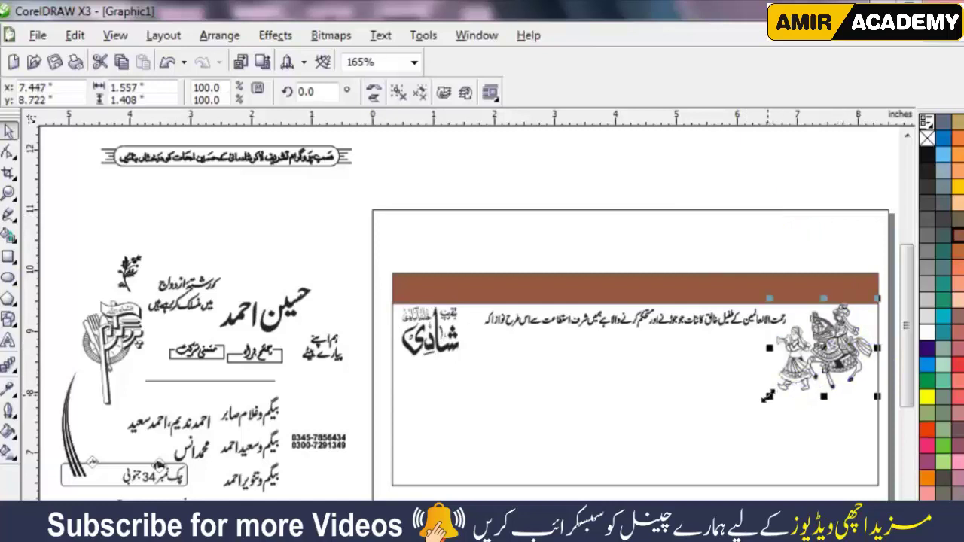
{"action": "left_click_drag", "start_coordinate": [766, 397], "coordinate": [794, 379]}
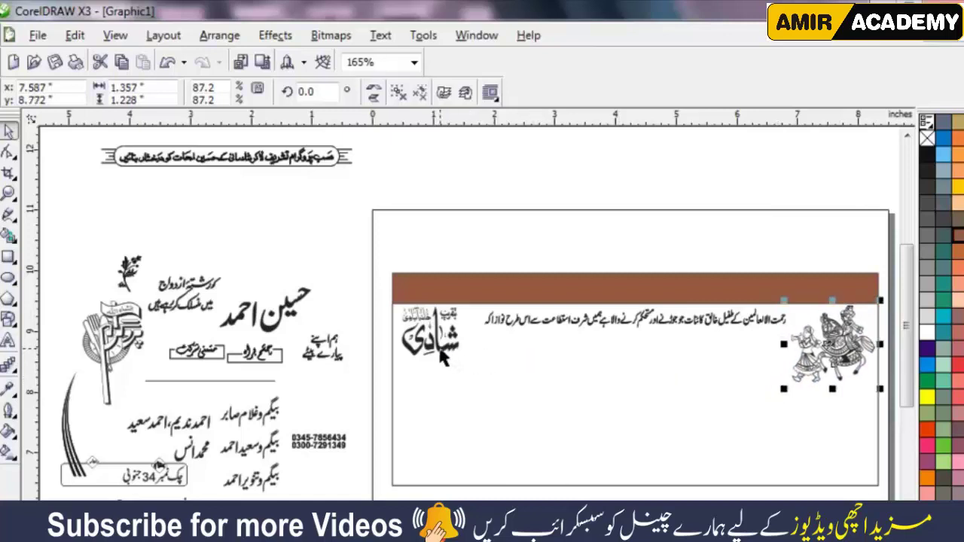
{"action": "left_click", "coordinate": [429, 332]}
{"action": "left_click", "coordinate": [452, 243]}
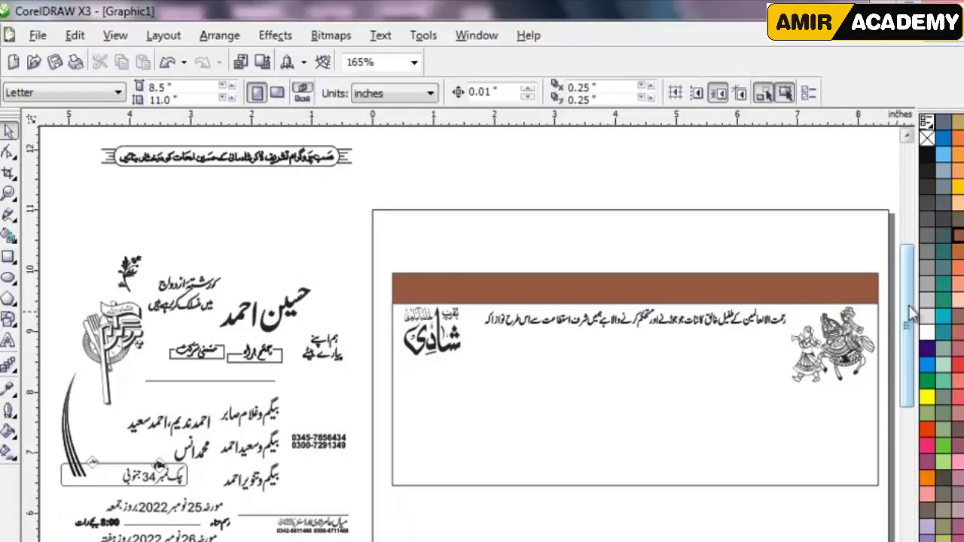
{"action": "scroll", "coordinate": [904, 310], "scroll_direction": "down", "scroll_amount": 1}
{"action": "left_click_drag", "start_coordinate": [313, 136], "coordinate": [305, 217]}
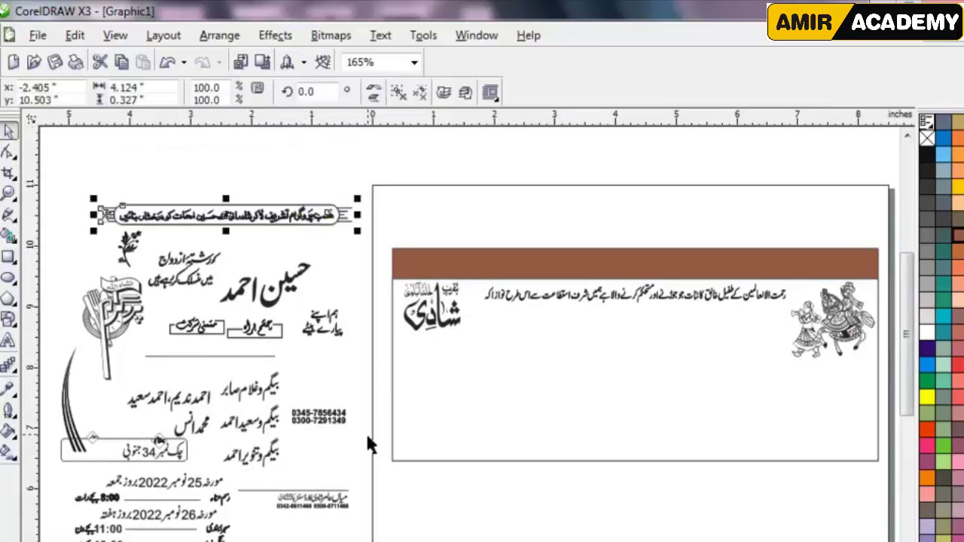
{"action": "left_click", "coordinate": [424, 518]}
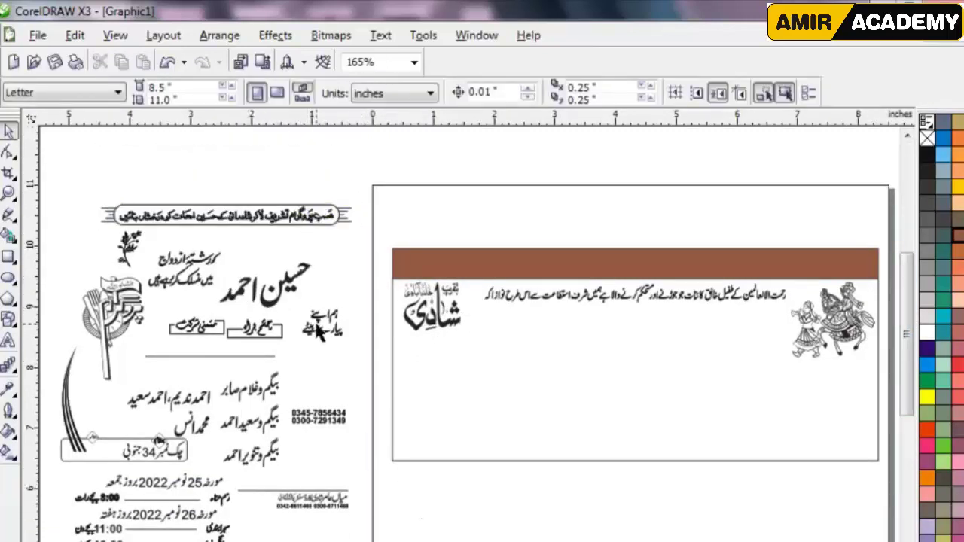
{"action": "mouse_move", "coordinate": [316, 325]}
{"action": "left_mouse_down"}
{"action": "mouse_move", "coordinate": [738, 336]}
{"action": "mouse_move", "coordinate": [754, 324]}
{"action": "left_mouse_up"}
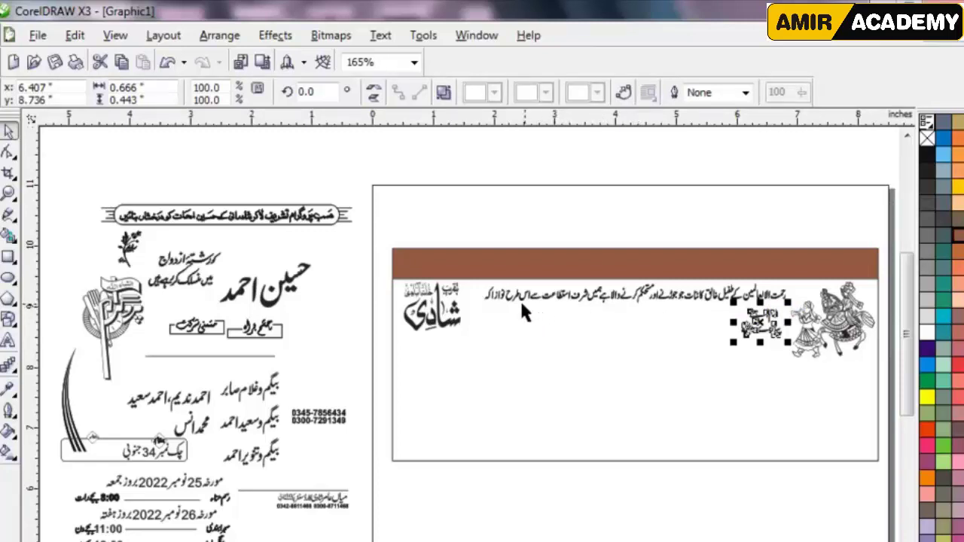
{"action": "left_click", "coordinate": [781, 348]}
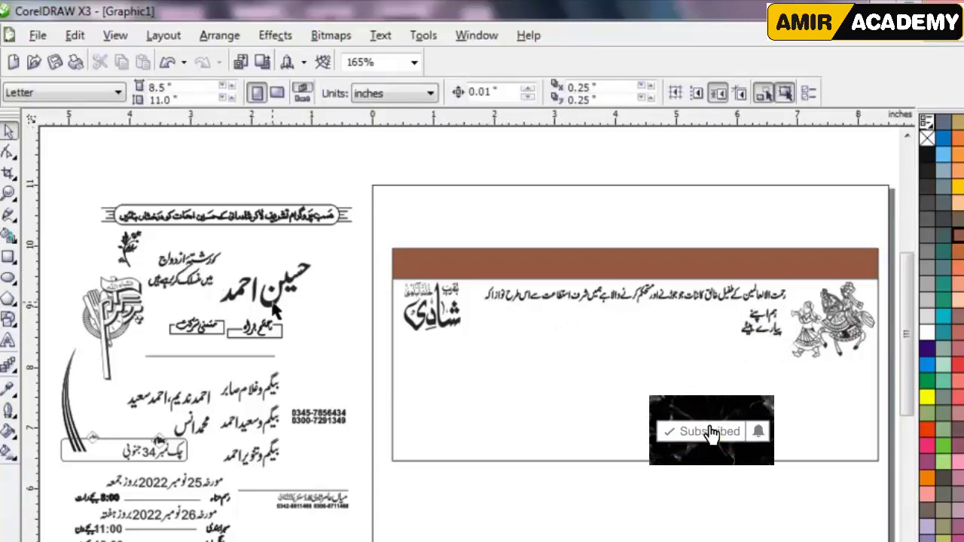
{"action": "left_click_drag", "start_coordinate": [295, 293], "coordinate": [673, 343]}
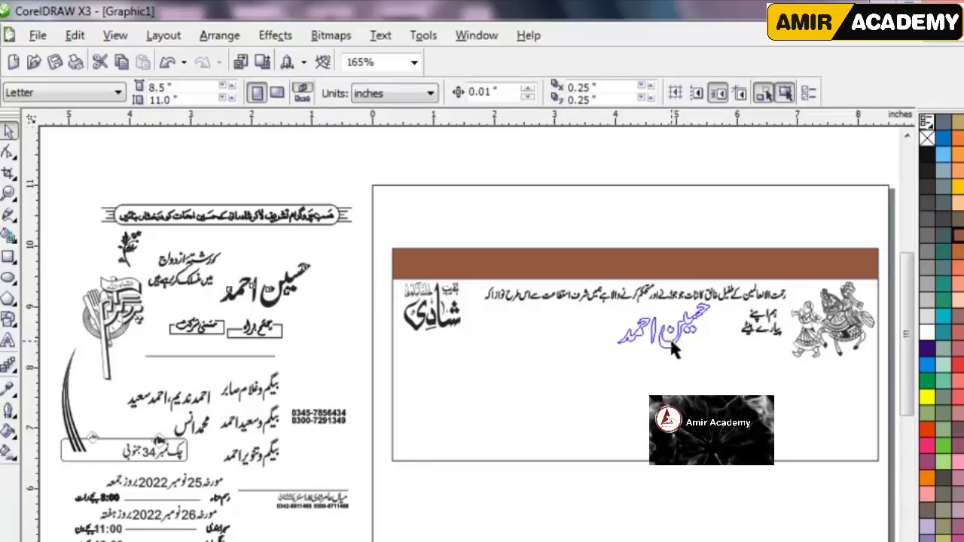
{"action": "left_click_drag", "start_coordinate": [673, 342], "coordinate": [669, 336]}
{"action": "left_click_drag", "start_coordinate": [762, 332], "coordinate": [719, 332]}
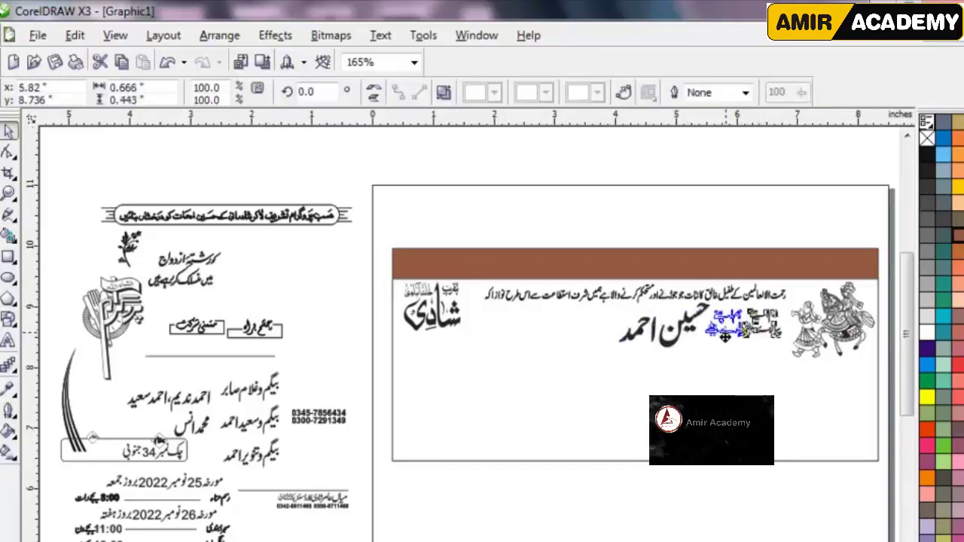
{"action": "left_click", "coordinate": [729, 362]}
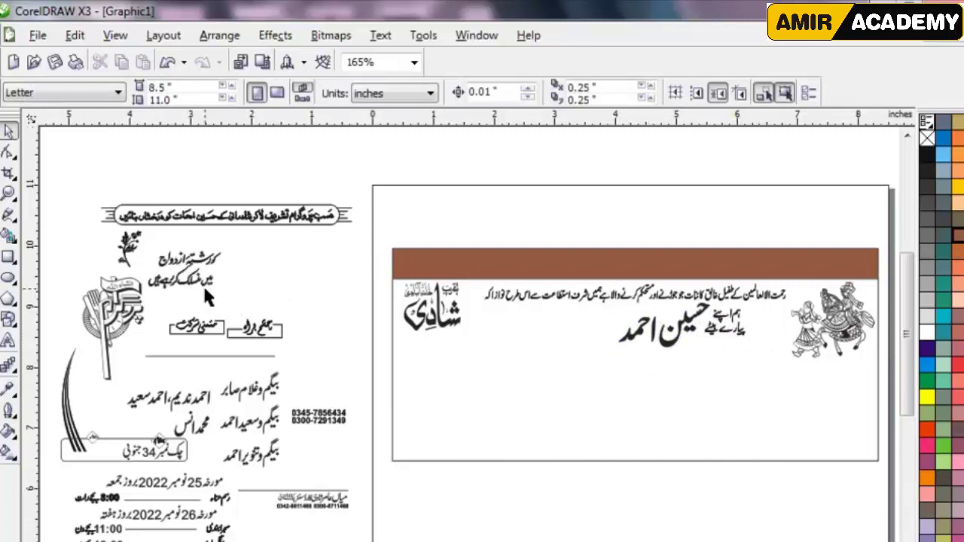
Step: Add the marriage phrase beside the groom's name and group the name line's text pieces
{"action": "left_click_drag", "start_coordinate": [193, 281], "coordinate": [596, 339]}
{"action": "left_click", "coordinate": [663, 353]}
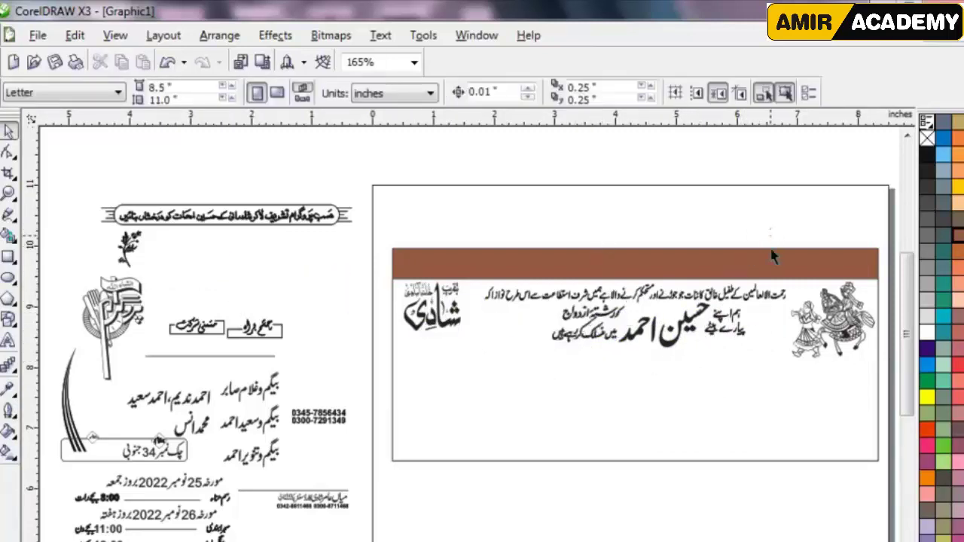
{"action": "left_click_drag", "start_coordinate": [772, 284], "coordinate": [532, 388]}
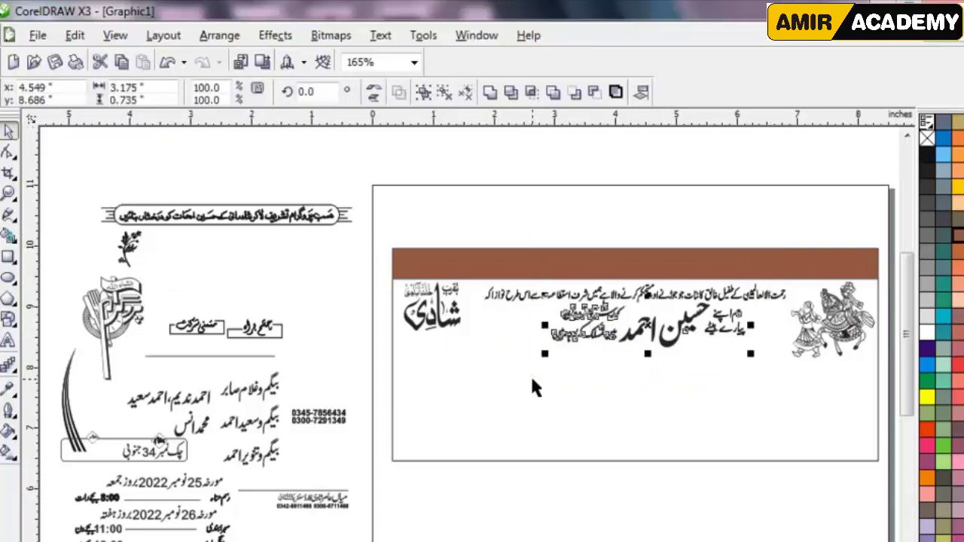
{"action": "key", "text": "ctrl+g"}
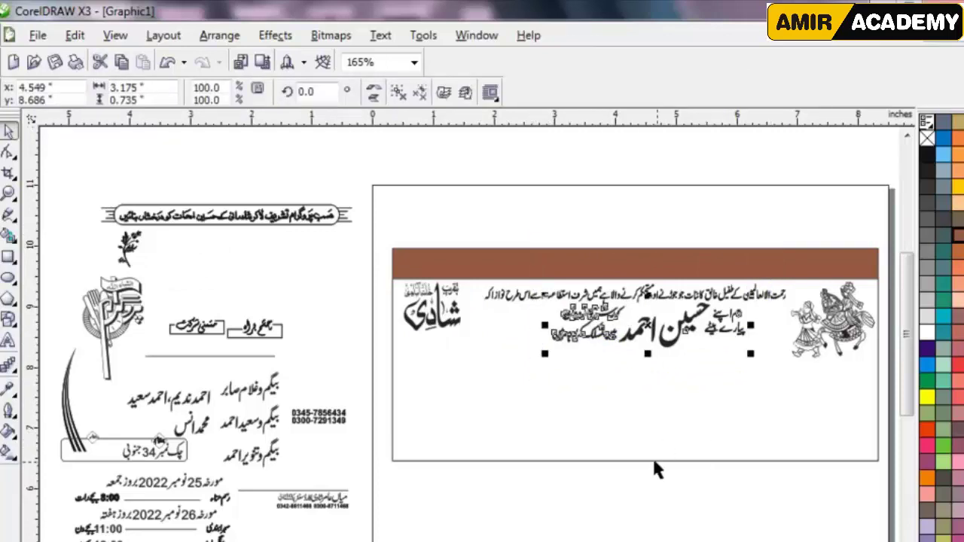
{"action": "left_click", "coordinate": [670, 450]}
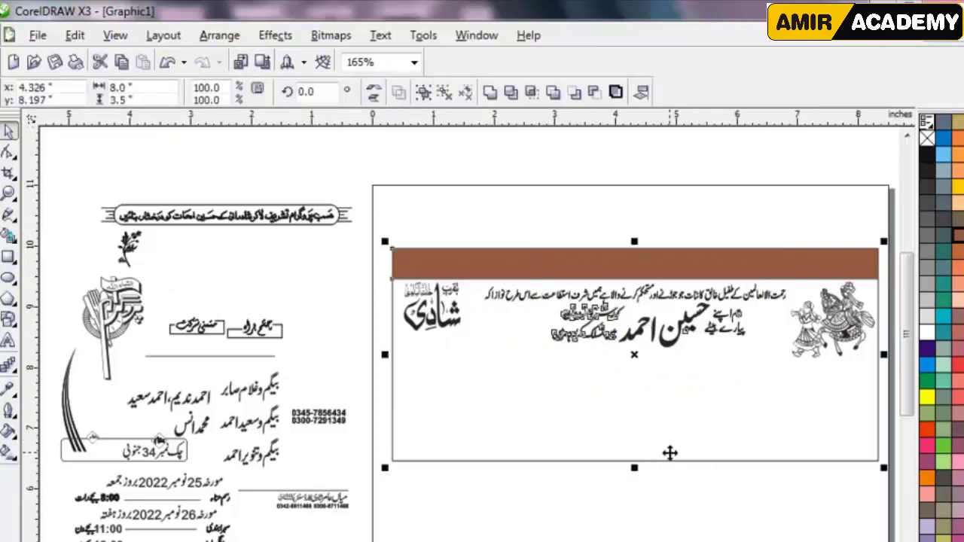
{"action": "left_click", "coordinate": [647, 450]}
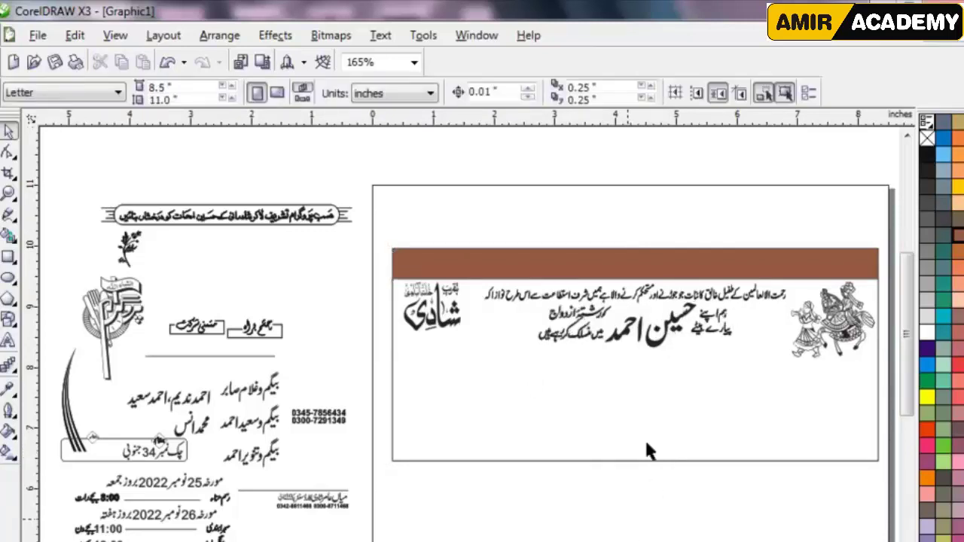
Step: Enlarge the small text lines beside the groom's name to about 128%
{"action": "left_click", "coordinate": [700, 339]}
{"action": "left_click", "coordinate": [462, 175]}
{"action": "left_click", "coordinate": [717, 342]}
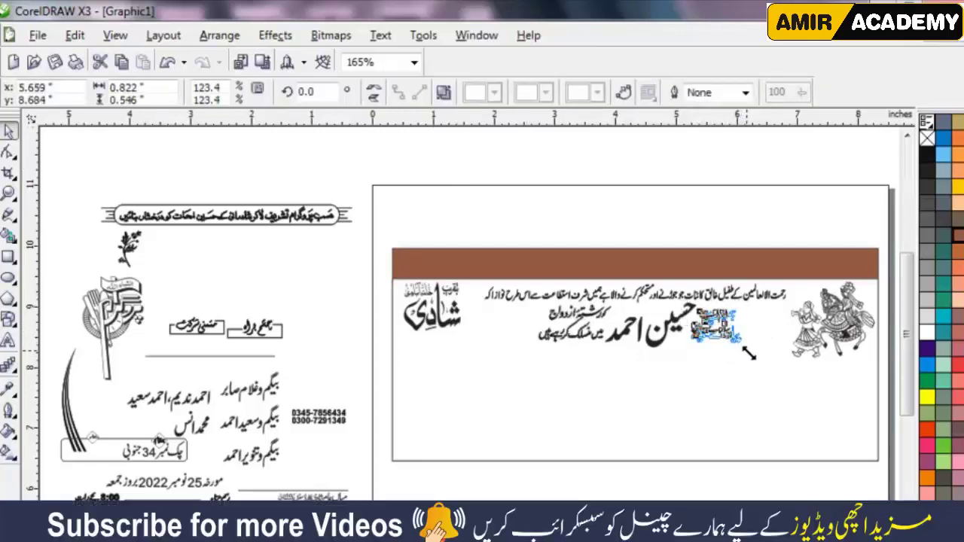
{"action": "left_click_drag", "start_coordinate": [739, 345], "coordinate": [750, 351]}
{"action": "left_click", "coordinate": [708, 202]}
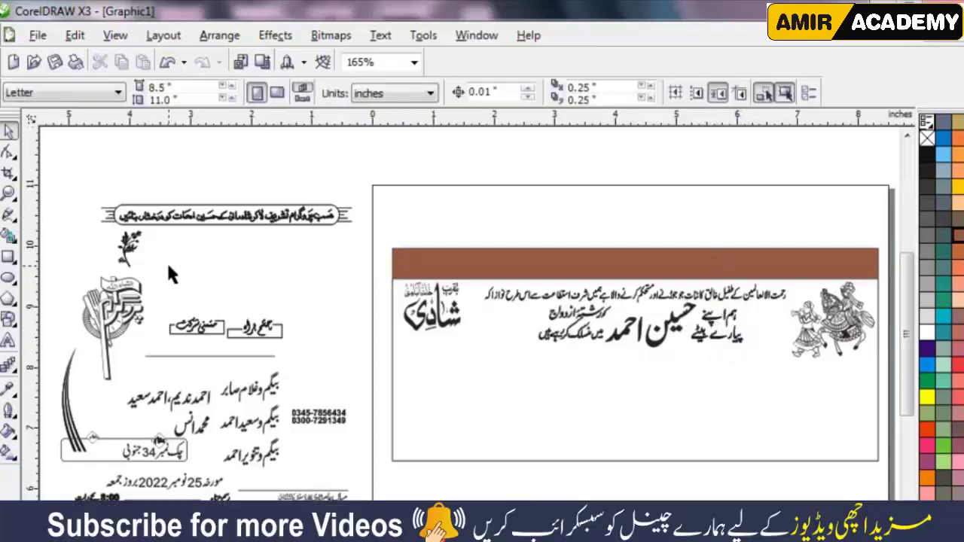
Step: Copy the flower ornament onto the card and mirror it horizontally
{"action": "mouse_move", "coordinate": [126, 250]}
{"action": "left_mouse_down"}
{"action": "mouse_move", "coordinate": [520, 331]}
{"action": "mouse_move", "coordinate": [752, 332]}
{"action": "left_mouse_up"}
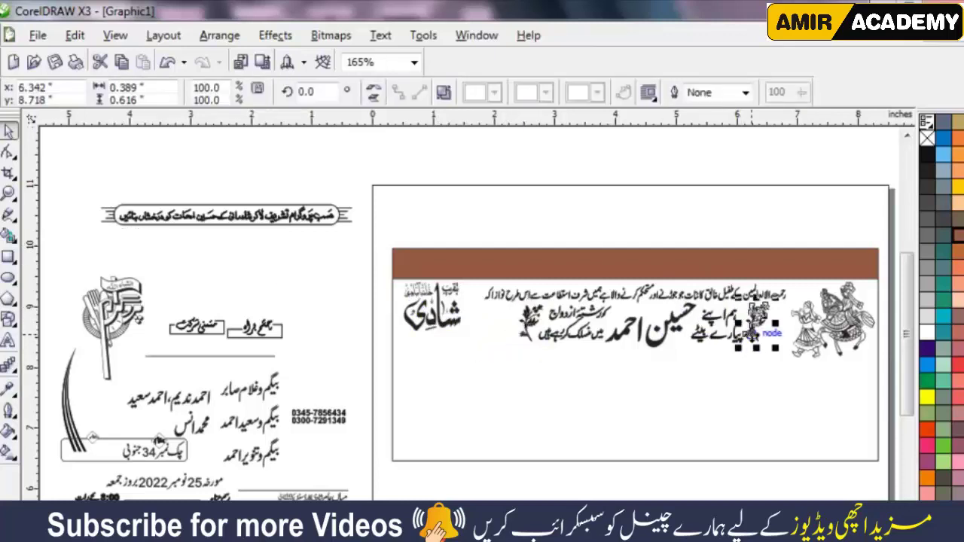
{"action": "left_click", "coordinate": [375, 92]}
{"action": "left_click", "coordinate": [769, 368]}
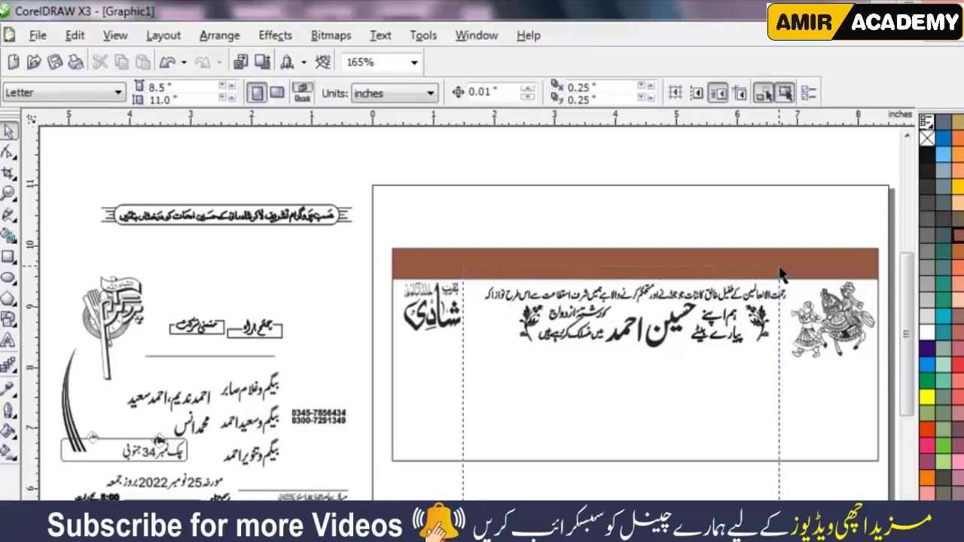
Step: Move the rounded banner text from the reference to sit below the names
{"action": "left_click_drag", "start_coordinate": [612, 435], "coordinate": [785, 273]}
{"action": "left_click", "coordinate": [715, 445], "text": "shift"}
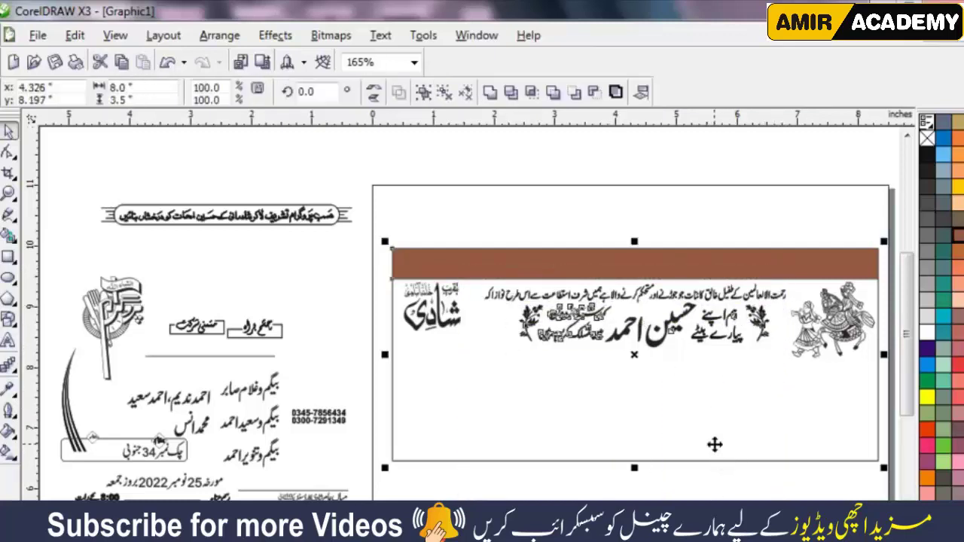
{"action": "key", "text": "Escape"}
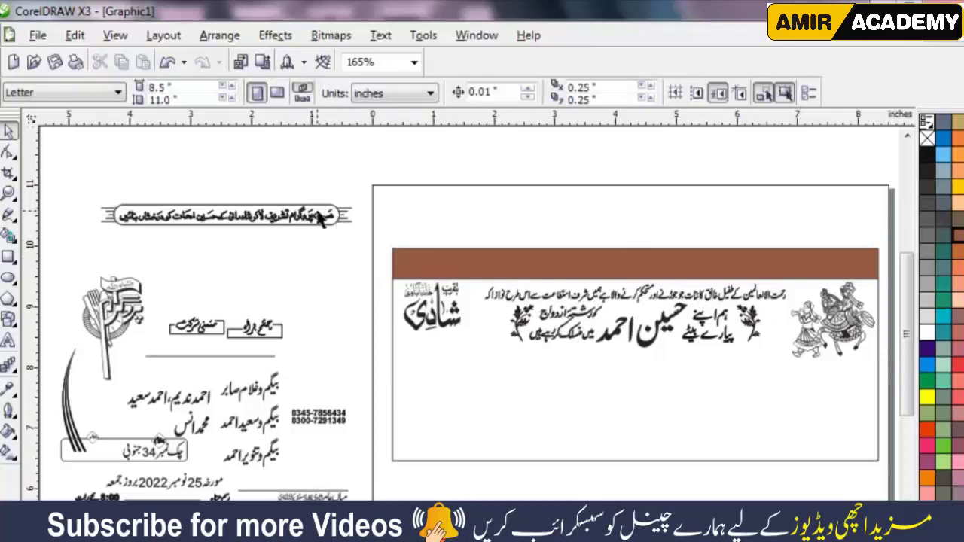
{"action": "left_click_drag", "start_coordinate": [320, 217], "coordinate": [701, 339]}
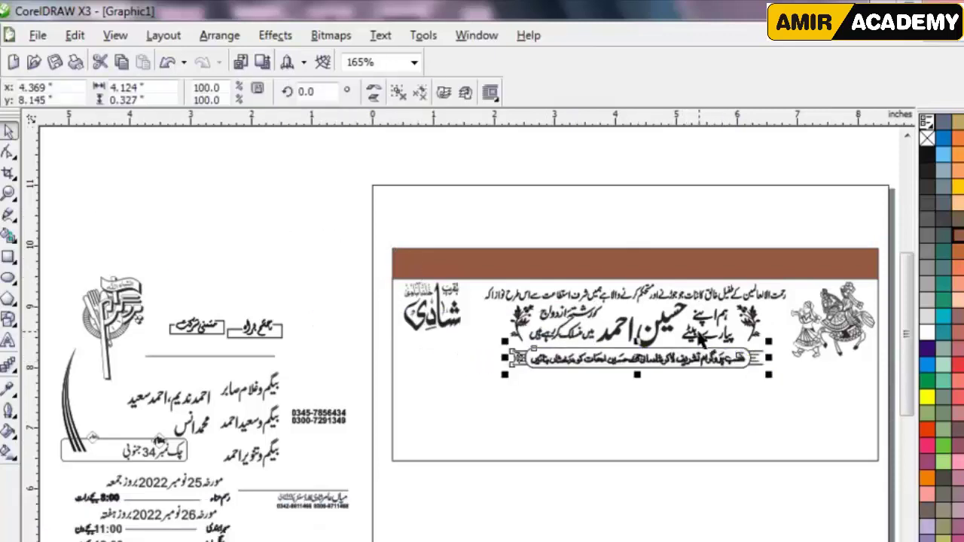
{"action": "left_click", "coordinate": [646, 486]}
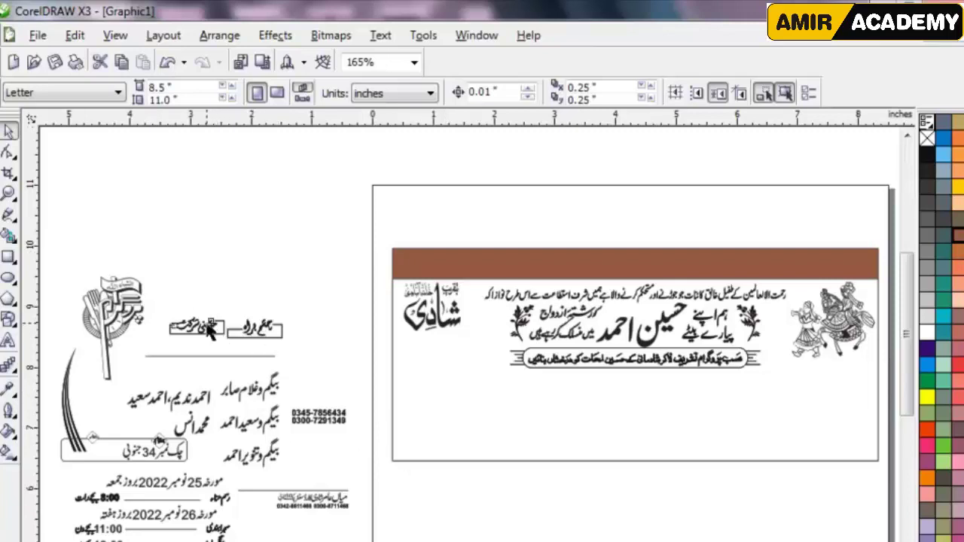
Step: Place the چشم براہ box under the banner and the other boxed heading at right, top-aligned and nudged down 0.1 inch
{"action": "left_click_drag", "start_coordinate": [211, 331], "coordinate": [825, 377]}
{"action": "left_click", "coordinate": [685, 535]}
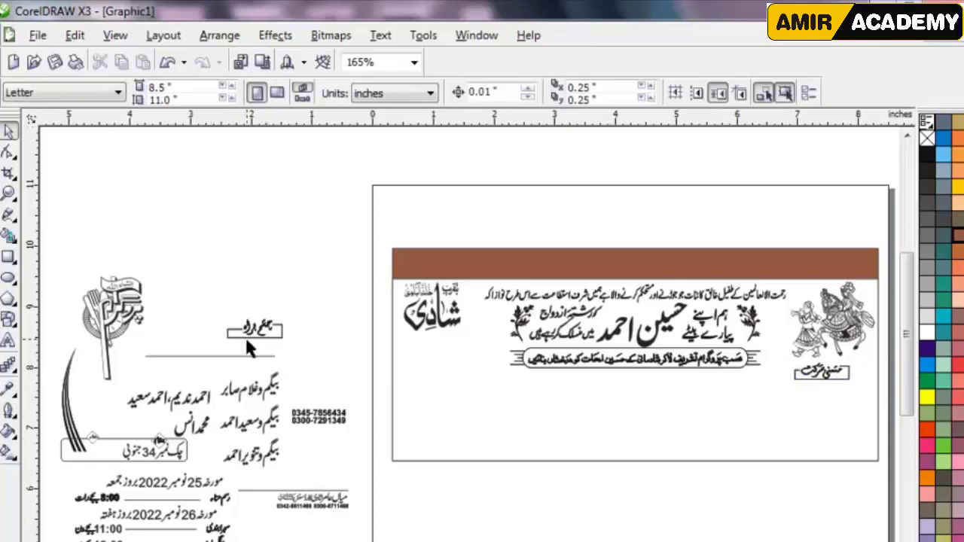
{"action": "mouse_move", "coordinate": [464, 364]}
{"action": "left_mouse_down"}
{"action": "mouse_move", "coordinate": [589, 384]}
{"action": "mouse_move", "coordinate": [556, 370]}
{"action": "mouse_move", "coordinate": [464, 361]}
{"action": "mouse_move", "coordinate": [657, 392]}
{"action": "left_mouse_up"}
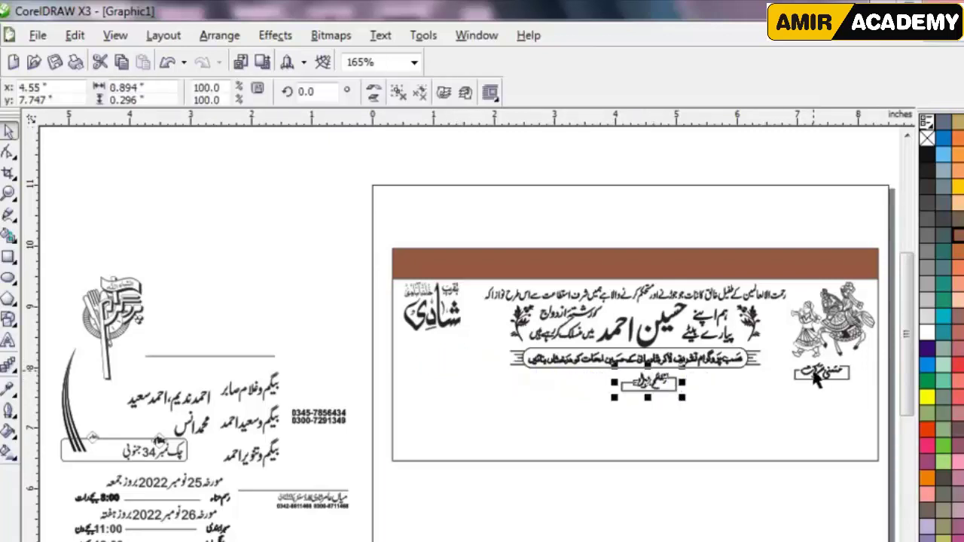
{"action": "left_click", "coordinate": [795, 380], "text": "shift"}
{"action": "key", "text": "e"}
{"action": "left_click", "coordinate": [557, 515]}
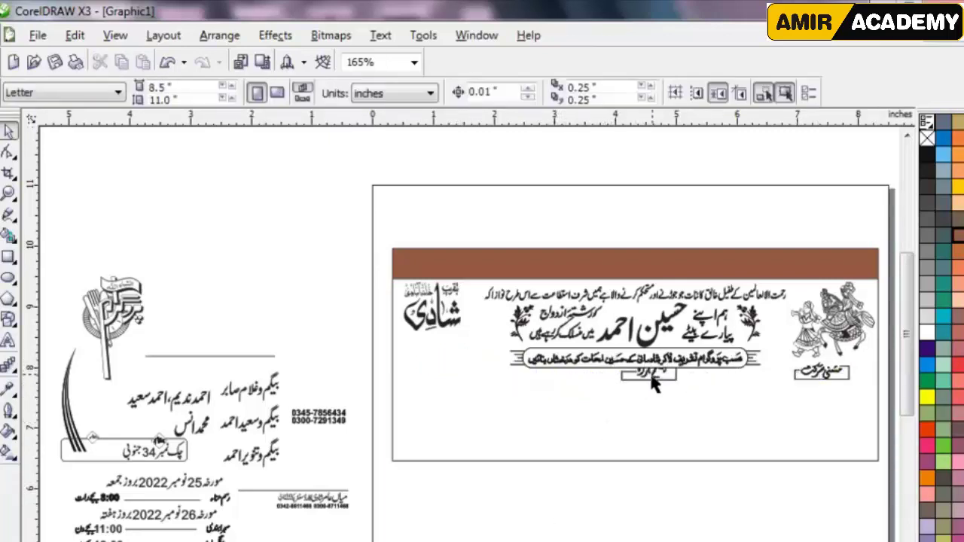
{"action": "left_click", "coordinate": [686, 372]}
{"action": "left_click", "coordinate": [666, 376]}
{"action": "left_click", "coordinate": [821, 373], "text": "shift"}
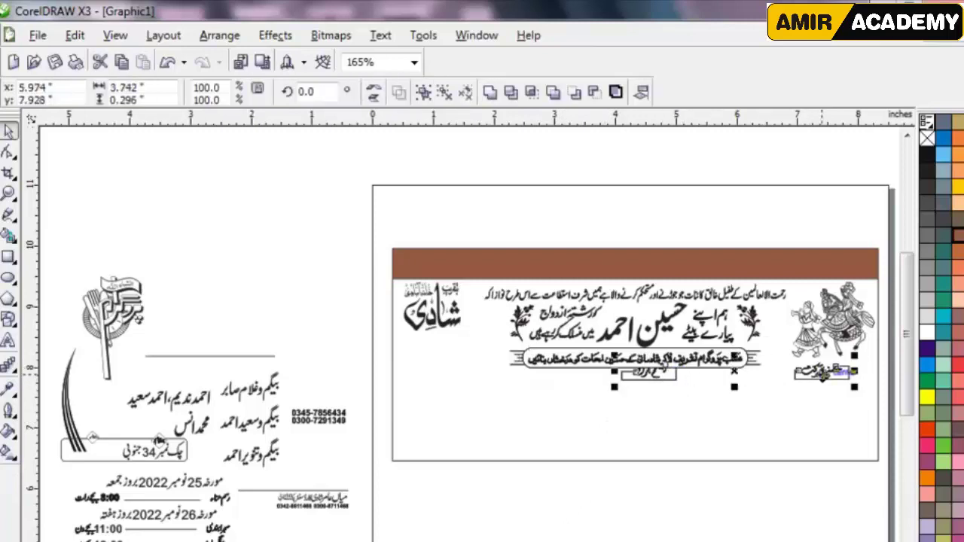
{"action": "key", "text": "Down"}
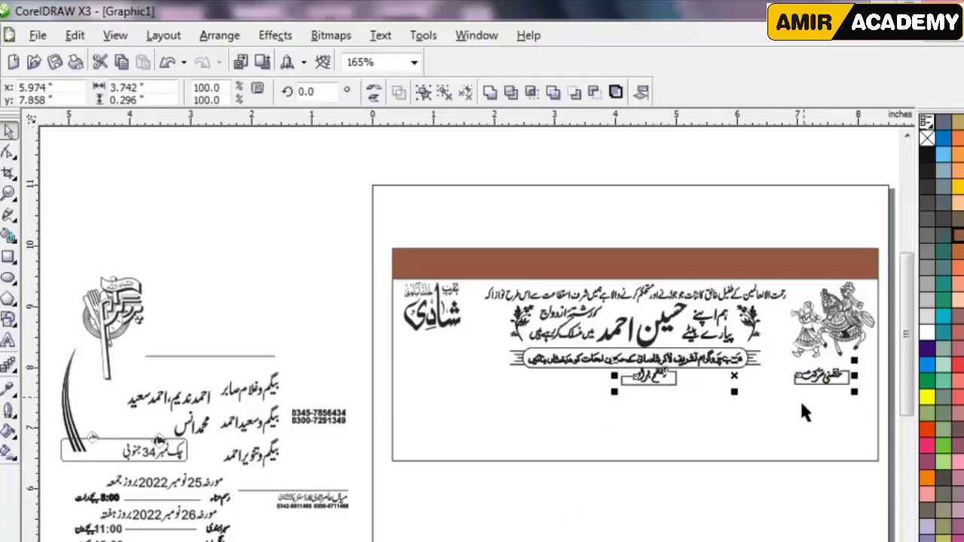
{"action": "key", "text": "Escape"}
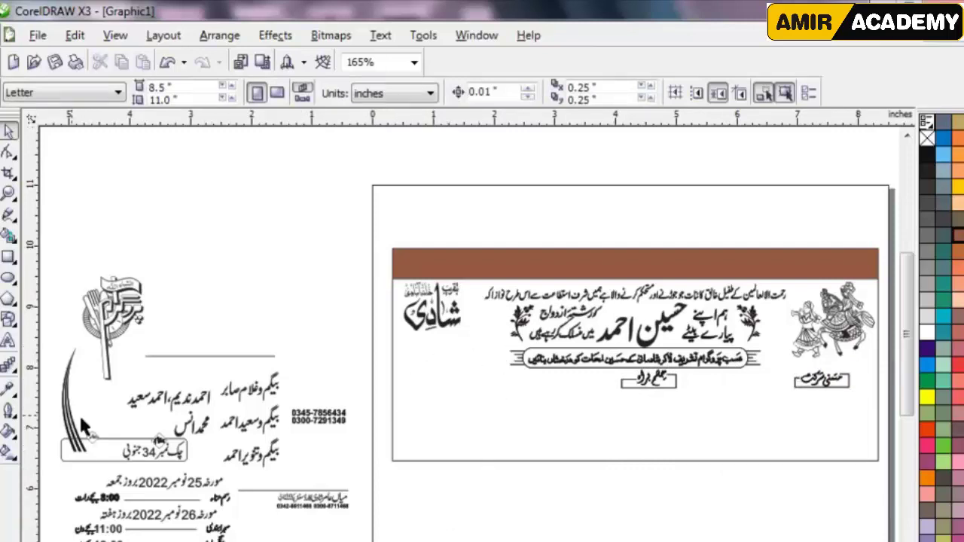
Step: Move the three-line names block to the card's right, shrink it to about 76%, and raise the guest heading above it
{"action": "left_click_drag", "start_coordinate": [270, 398], "coordinate": [828, 409]}
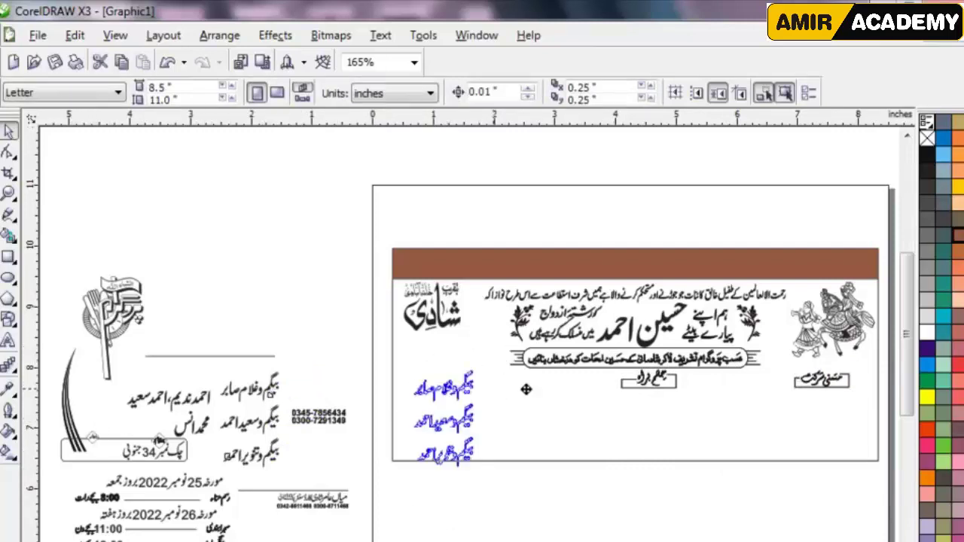
{"action": "key", "text": "z"}
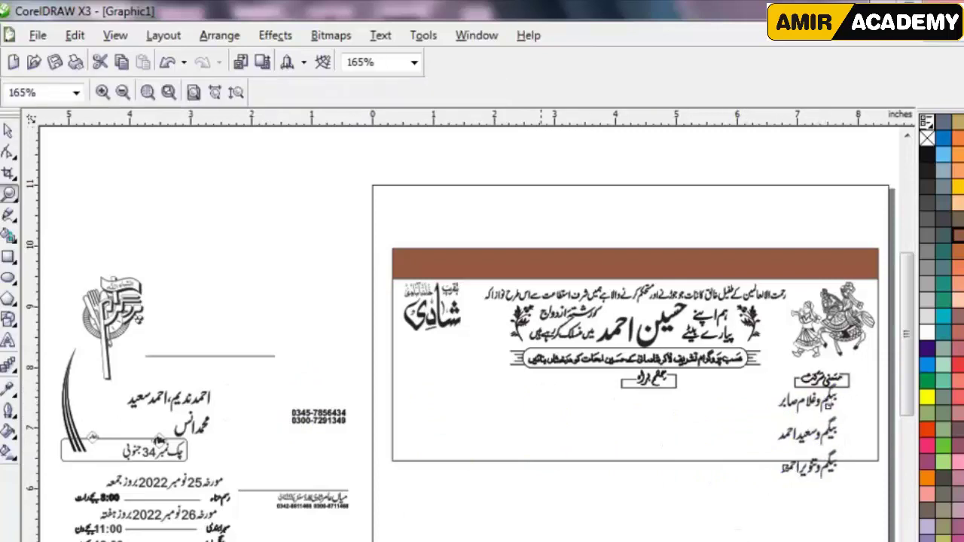
{"action": "left_click_drag", "start_coordinate": [519, 463], "coordinate": [866, 339]}
{"action": "key", "text": "space"}
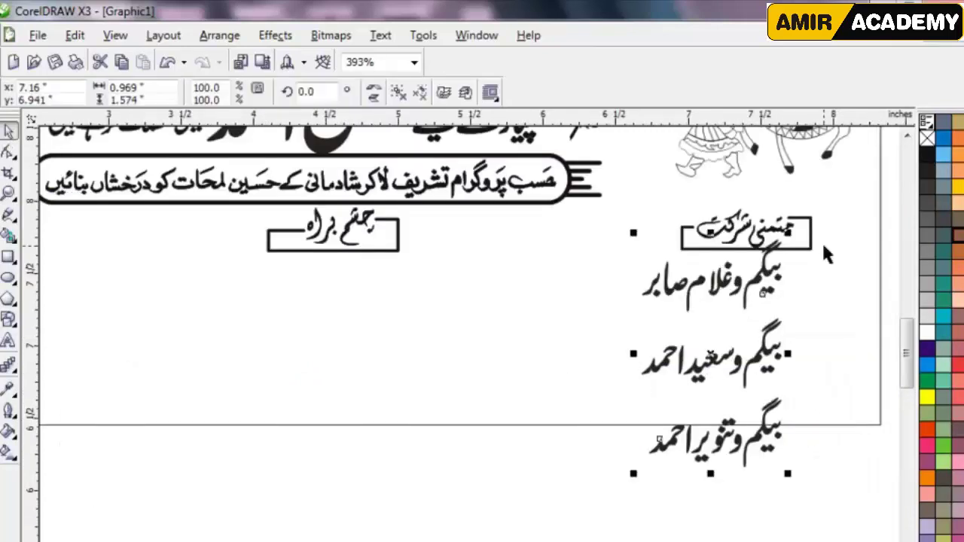
{"action": "left_click_drag", "start_coordinate": [789, 233], "coordinate": [787, 259]}
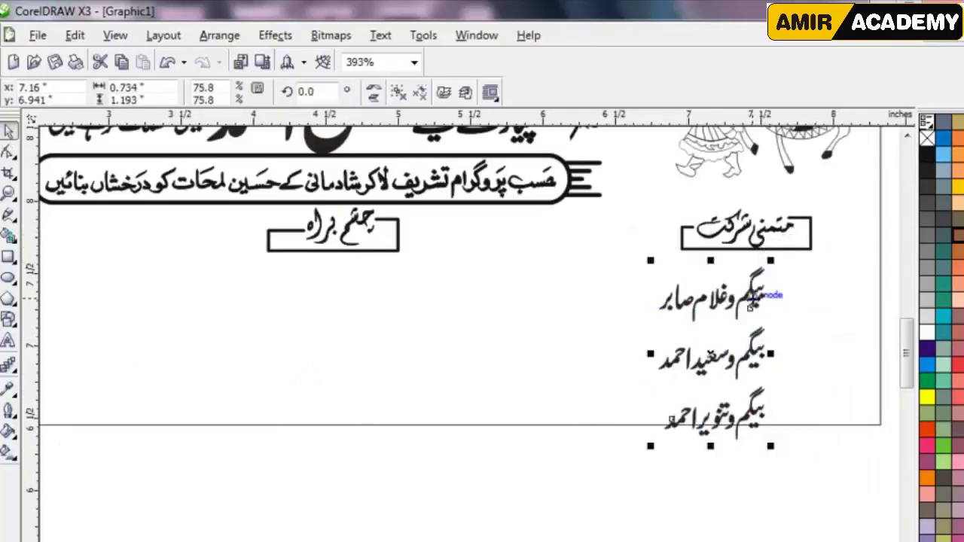
{"action": "left_click_drag", "start_coordinate": [768, 296], "coordinate": [846, 263]}
{"action": "left_click_drag", "start_coordinate": [753, 232], "coordinate": [795, 204]}
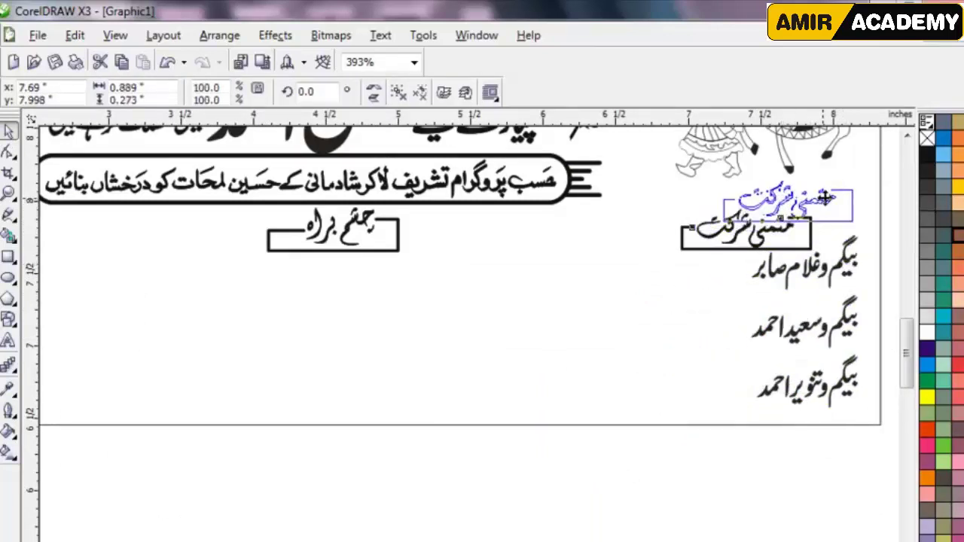
{"action": "left_click", "coordinate": [562, 468]}
{"action": "scroll", "coordinate": [461, 374], "scroll_direction": "down", "scroll_amount": 3}
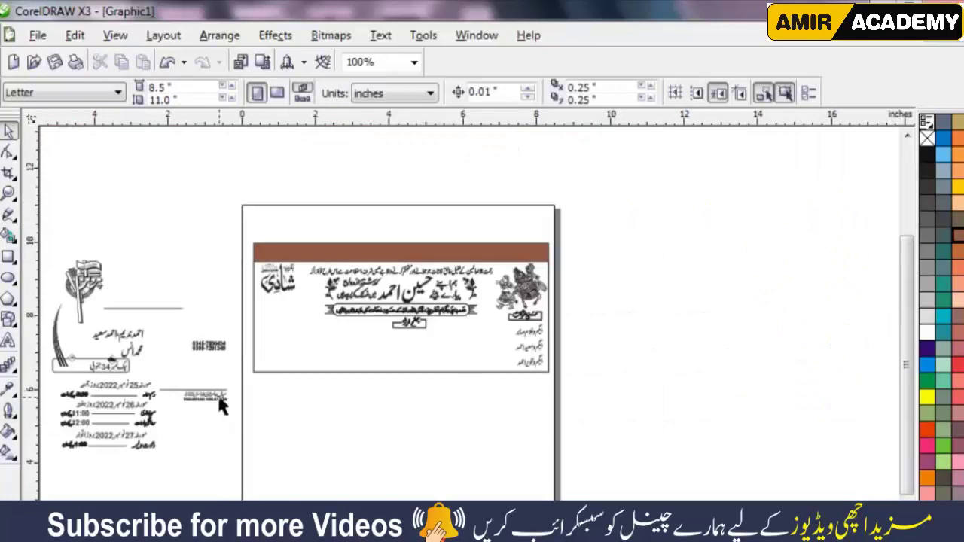
{"action": "scroll", "coordinate": [193, 371], "scroll_direction": "up", "scroll_amount": 2}
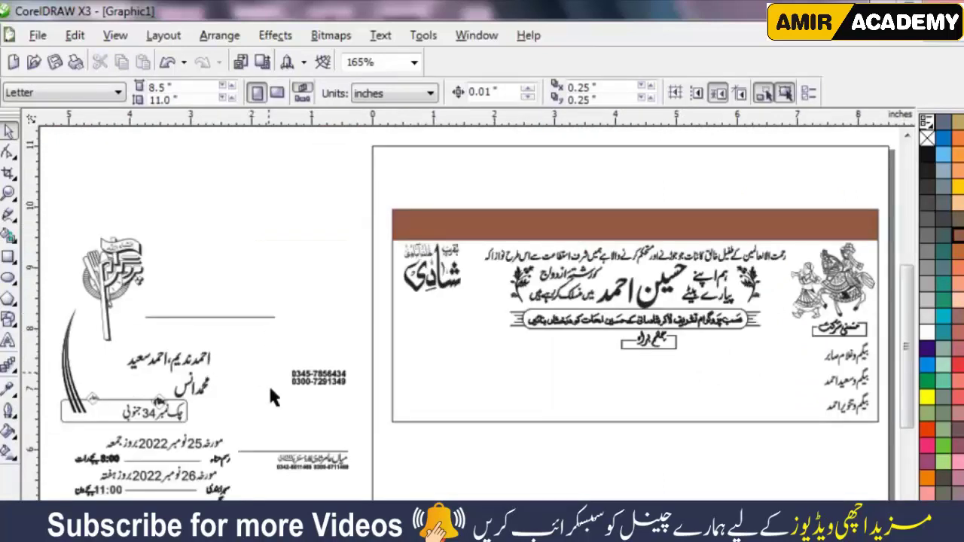
Step: Bring the two-line names text onto the lower card and centre the چشم براہ box above it
{"action": "left_click_drag", "start_coordinate": [199, 365], "coordinate": [760, 374]}
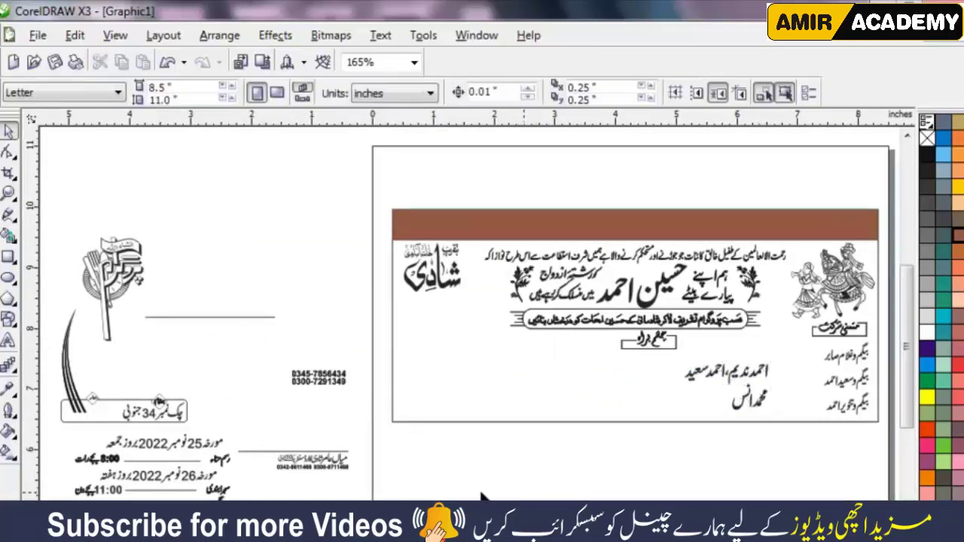
{"action": "left_click_drag", "start_coordinate": [66, 368], "coordinate": [278, 270]}
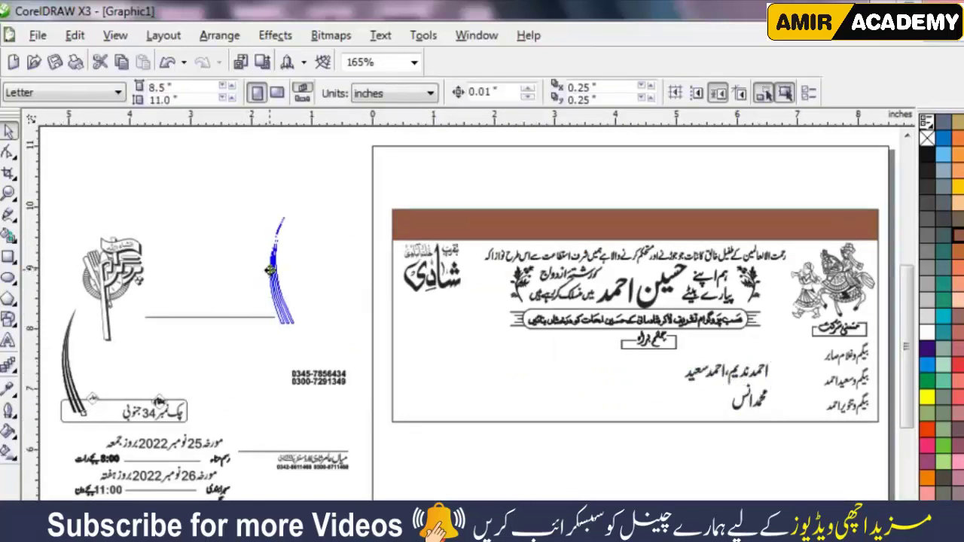
{"action": "key", "text": "z"}
{"action": "left_click_drag", "start_coordinate": [599, 454], "coordinate": [850, 309]}
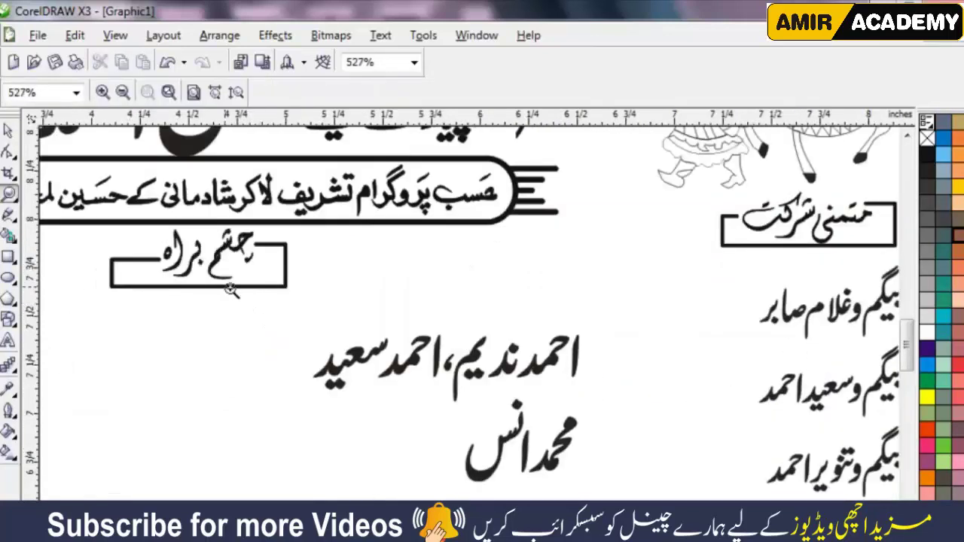
{"action": "left_click", "coordinate": [8, 131]}
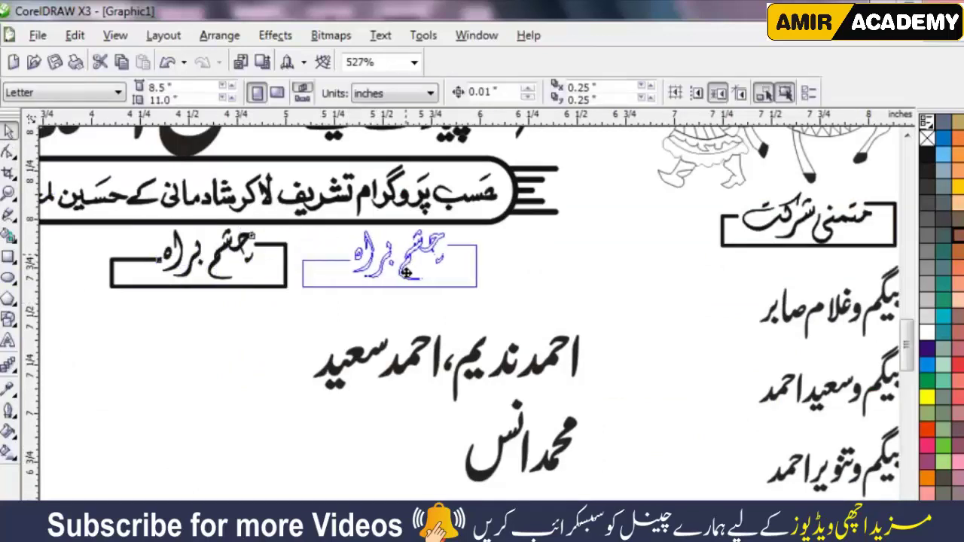
{"action": "left_click_drag", "start_coordinate": [215, 263], "coordinate": [473, 266]}
{"action": "key", "text": "Down"}
{"action": "key", "text": "Down"}
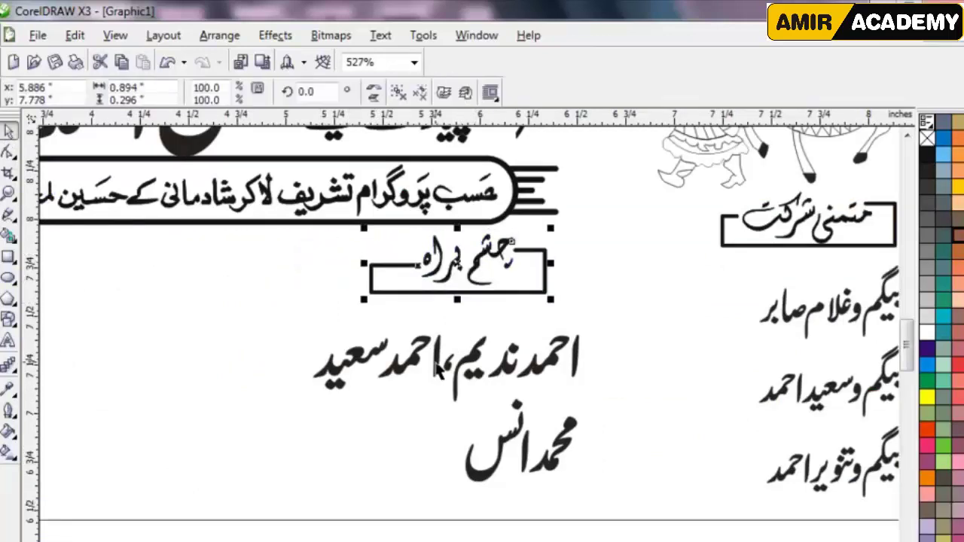
{"action": "key", "text": "Down"}
{"action": "key", "text": "Down"}
{"action": "left_click", "coordinate": [546, 377]}
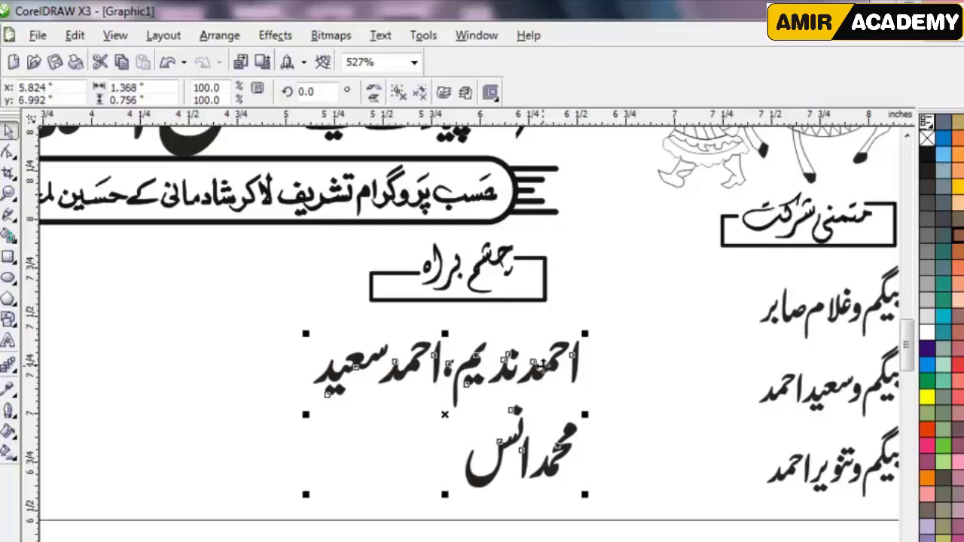
{"action": "key", "text": "Down"}
Step: Enlarge the two-line names group and scroll back out to show the whole card
{"action": "left_click_drag", "start_coordinate": [586, 339], "coordinate": [630, 317]}
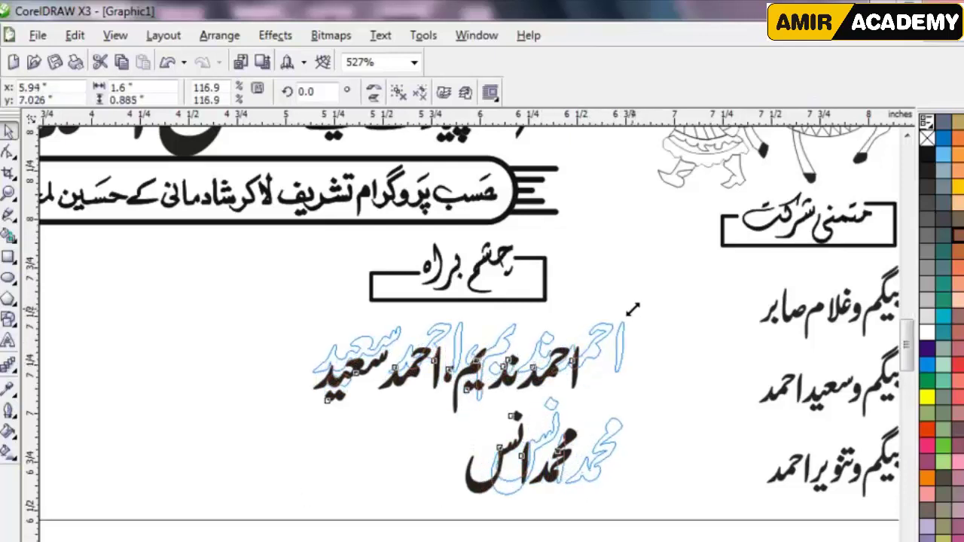
{"action": "left_click", "coordinate": [503, 263]}
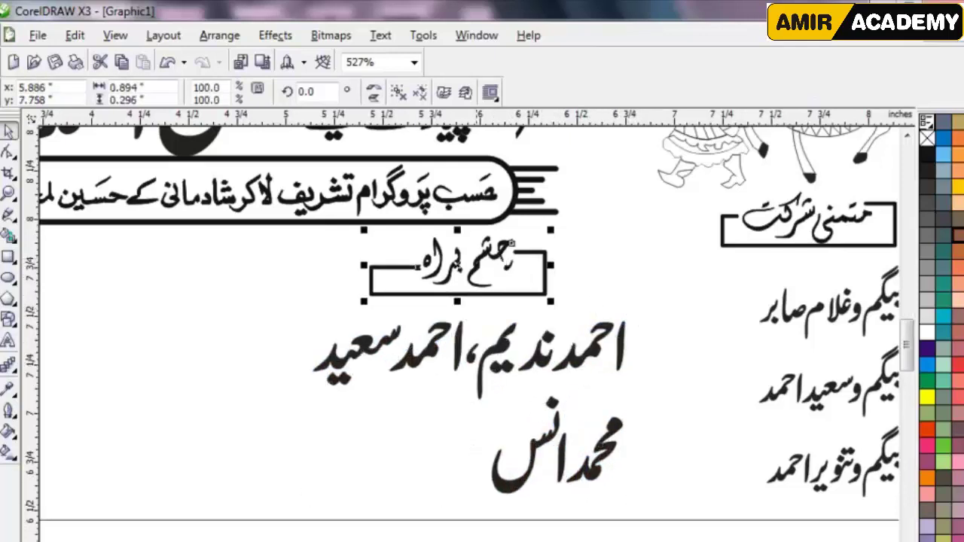
{"action": "key", "text": "Escape"}
{"action": "scroll", "coordinate": [476, 384], "scroll_direction": "down", "scroll_amount": 2}
{"action": "scroll", "coordinate": [475, 378], "scroll_direction": "down", "scroll_amount": 2}
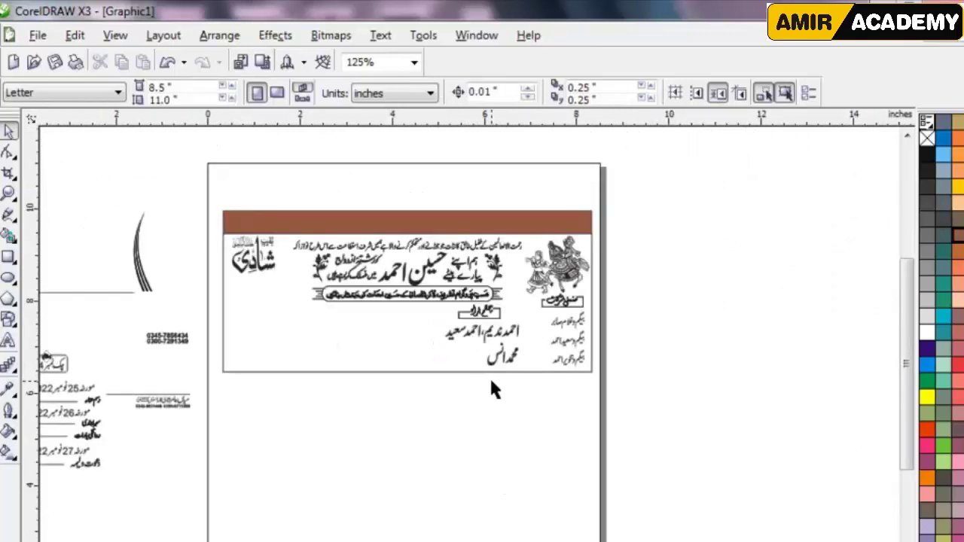
Step: Place the venue box below the card and shift the names block to the card's left
{"action": "scroll", "coordinate": [336, 522], "scroll_direction": "left", "scroll_amount": 3}
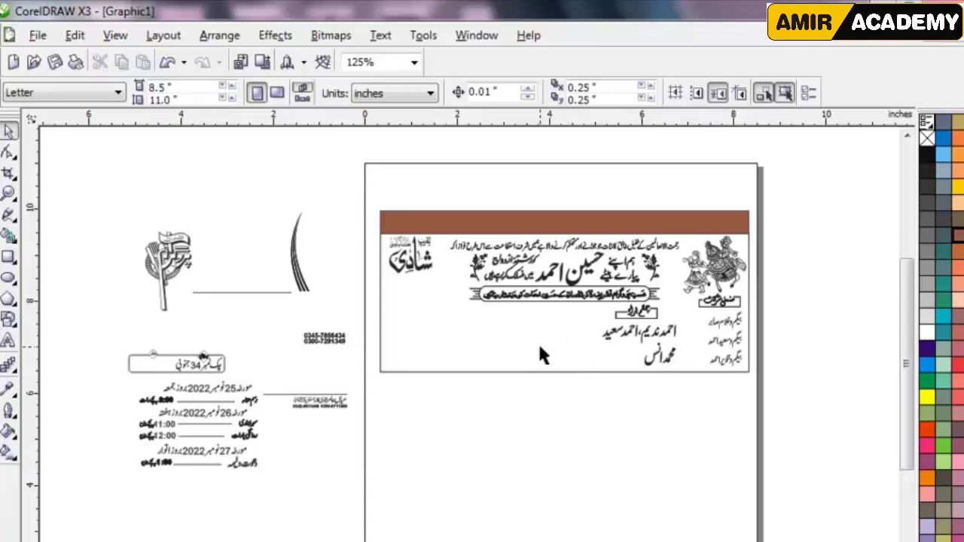
{"action": "mouse_move", "coordinate": [112, 338]}
{"action": "left_mouse_down"}
{"action": "mouse_move", "coordinate": [241, 374]}
{"action": "mouse_move", "coordinate": [572, 354]}
{"action": "mouse_move", "coordinate": [580, 358]}
{"action": "mouse_move", "coordinate": [494, 376]}
{"action": "mouse_move", "coordinate": [713, 462]}
{"action": "left_mouse_up"}
{"action": "left_click", "coordinate": [625, 374]}
{"action": "left_click_drag", "start_coordinate": [576, 414], "coordinate": [693, 301]}
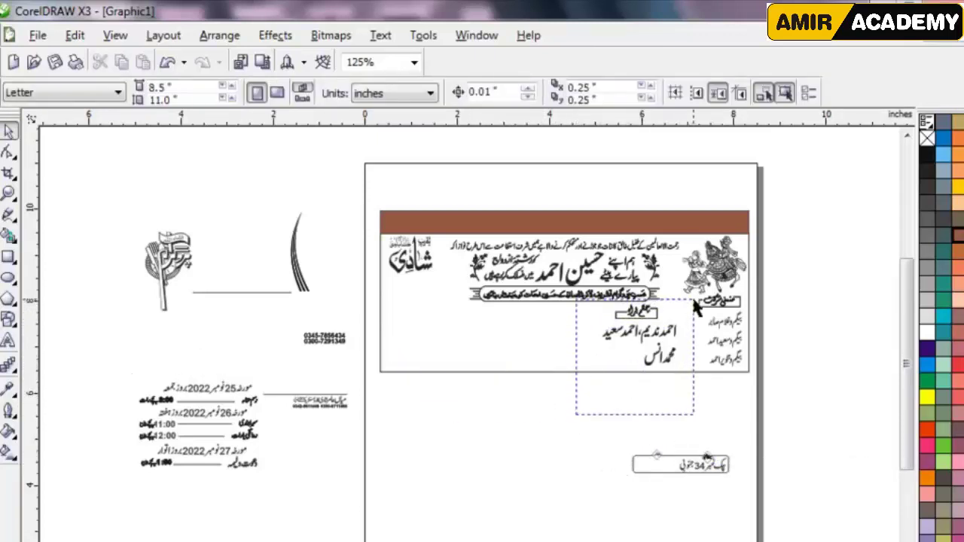
{"action": "left_click_drag", "start_coordinate": [663, 332], "coordinate": [448, 336]}
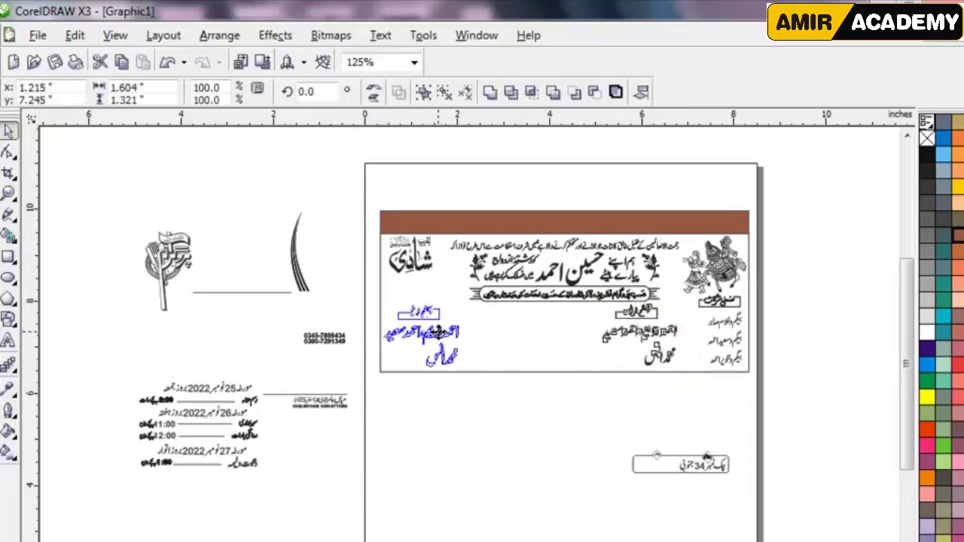
{"action": "left_click", "coordinate": [298, 461]}
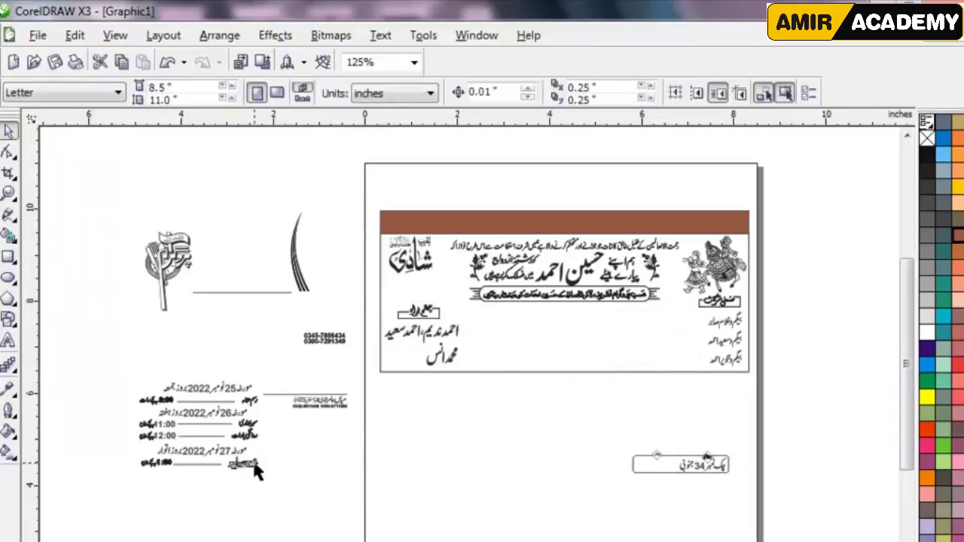
Step: Move the invitation caption and 27 November date below the card, deleting the leftover dates
{"action": "left_click_drag", "start_coordinate": [558, 405], "coordinate": [576, 394]}
{"action": "left_click", "coordinate": [210, 473]}
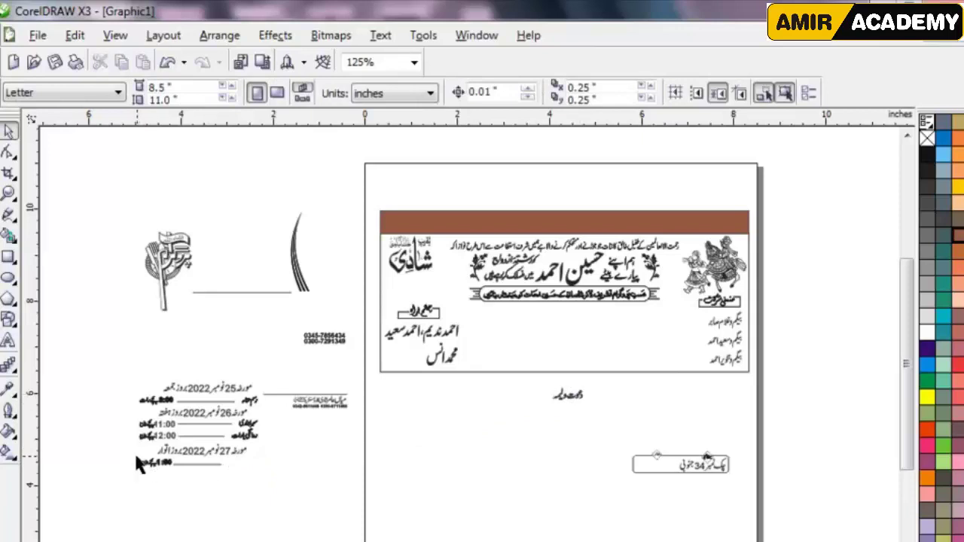
{"action": "left_click_drag", "start_coordinate": [256, 489], "coordinate": [256, 486]}
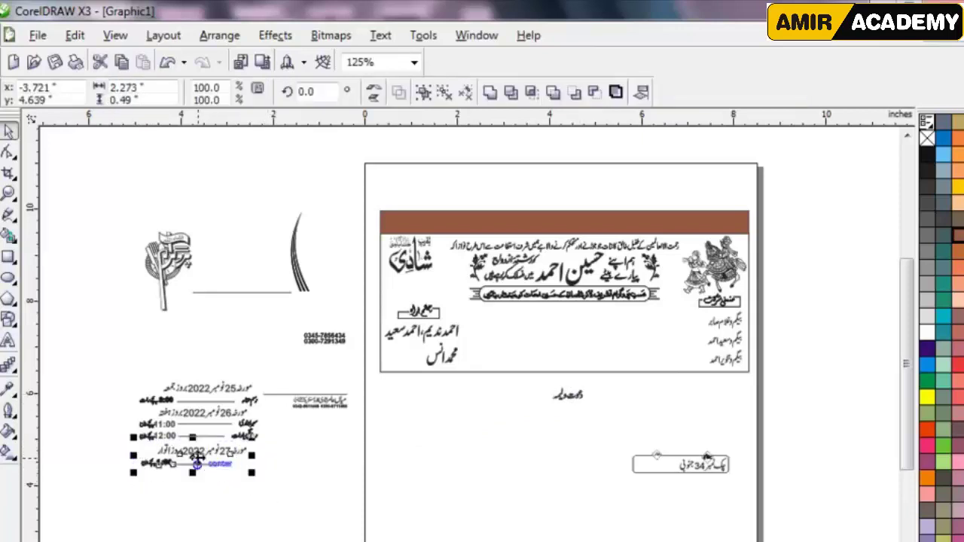
{"action": "left_click_drag", "start_coordinate": [194, 455], "coordinate": [510, 388]}
{"action": "left_click", "coordinate": [251, 461]}
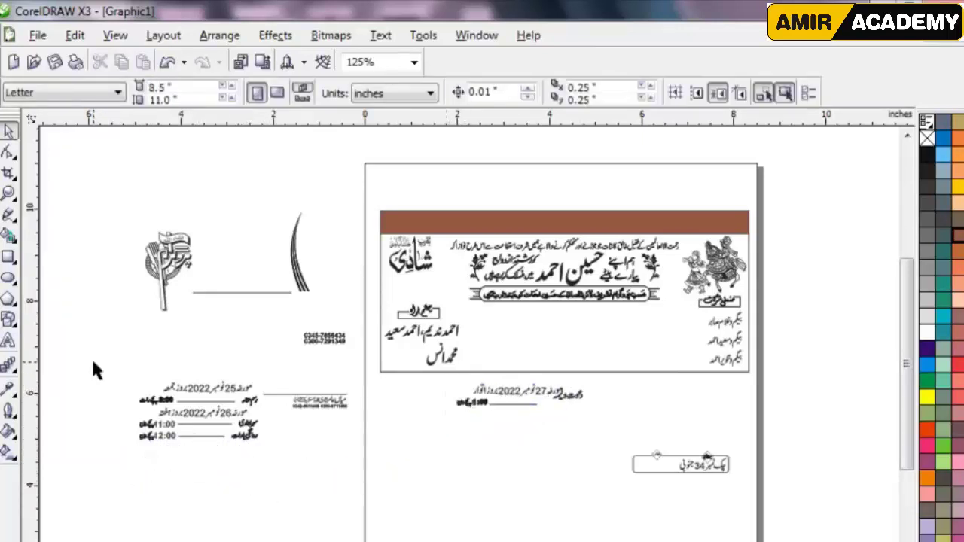
{"action": "left_click_drag", "start_coordinate": [251, 477], "coordinate": [271, 475]}
{"action": "key", "text": "Delete"}
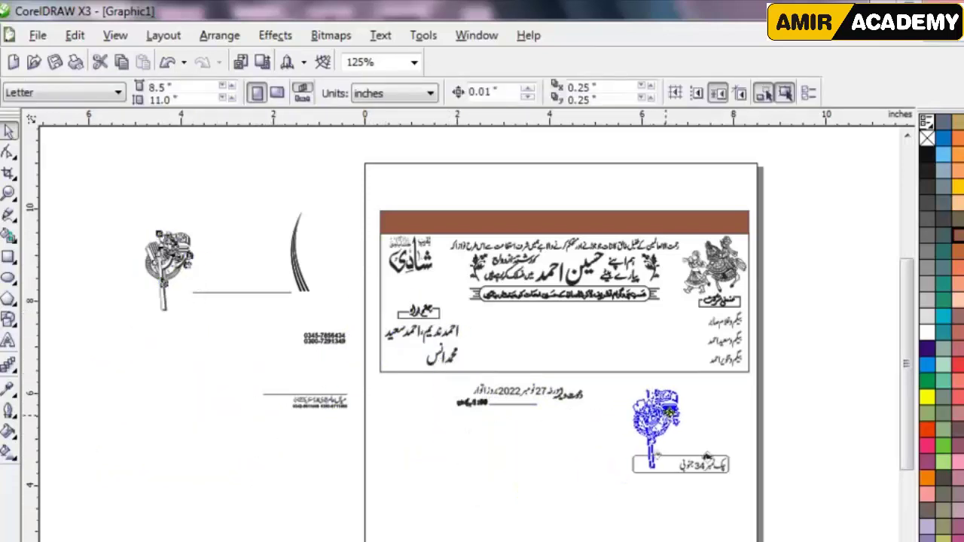
Step: Move the tree logo and curved ornament below the card, then zoom onto the card
{"action": "left_click_drag", "start_coordinate": [172, 260], "coordinate": [662, 407]}
{"action": "left_click_drag", "start_coordinate": [300, 252], "coordinate": [426, 429]}
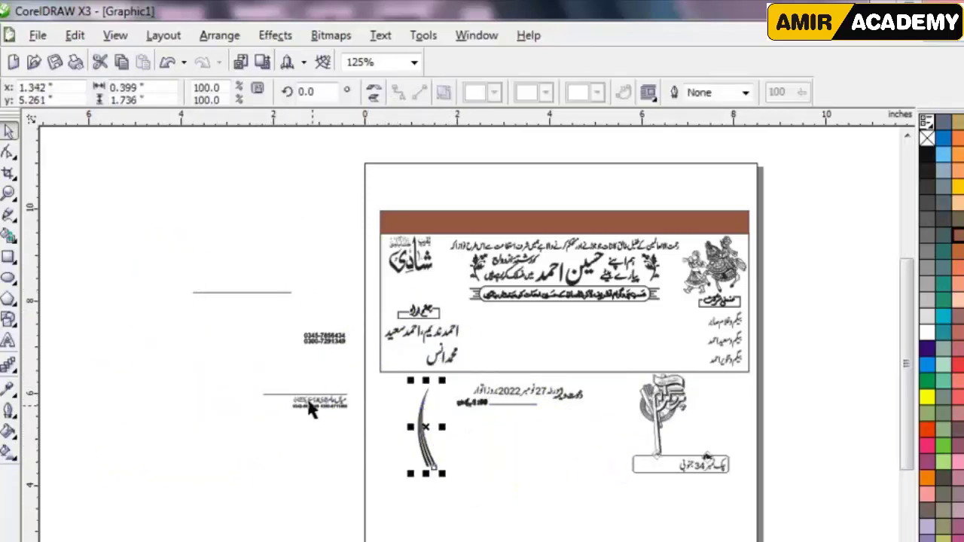
{"action": "key", "text": "z"}
{"action": "left_click_drag", "start_coordinate": [174, 168], "coordinate": [786, 531]}
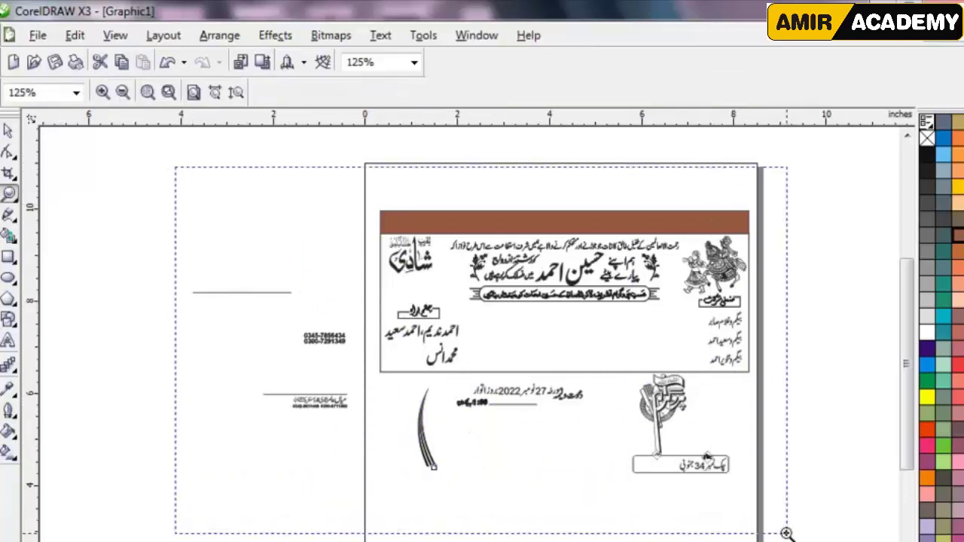
Step: Delete the stray horizontal line and move the designer credit and phone numbers below the card
{"action": "left_click", "coordinate": [9, 131]}
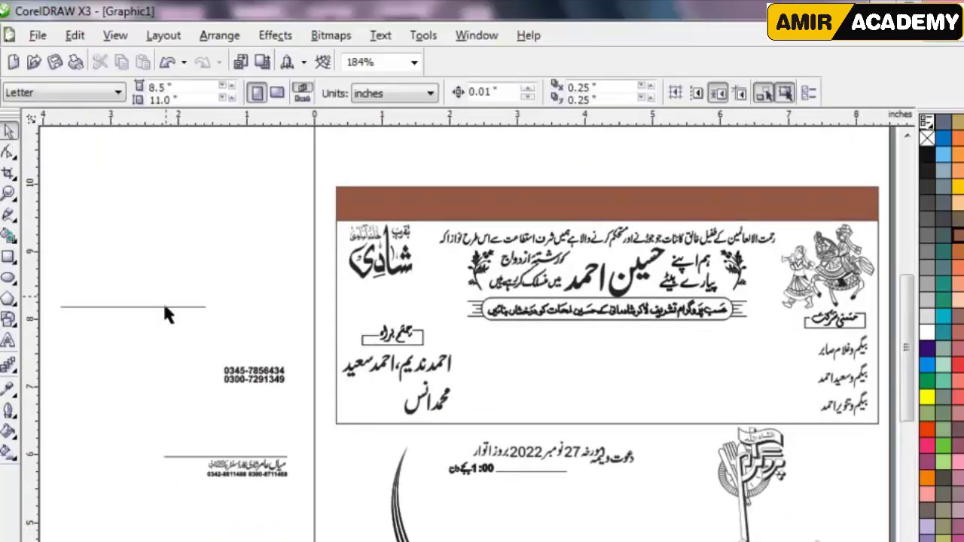
{"action": "left_click", "coordinate": [175, 307]}
{"action": "key", "text": "Delete"}
{"action": "left_click_drag", "start_coordinate": [232, 467], "coordinate": [598, 491]}
{"action": "scroll", "coordinate": [580, 493], "scroll_direction": "up", "scroll_amount": 1}
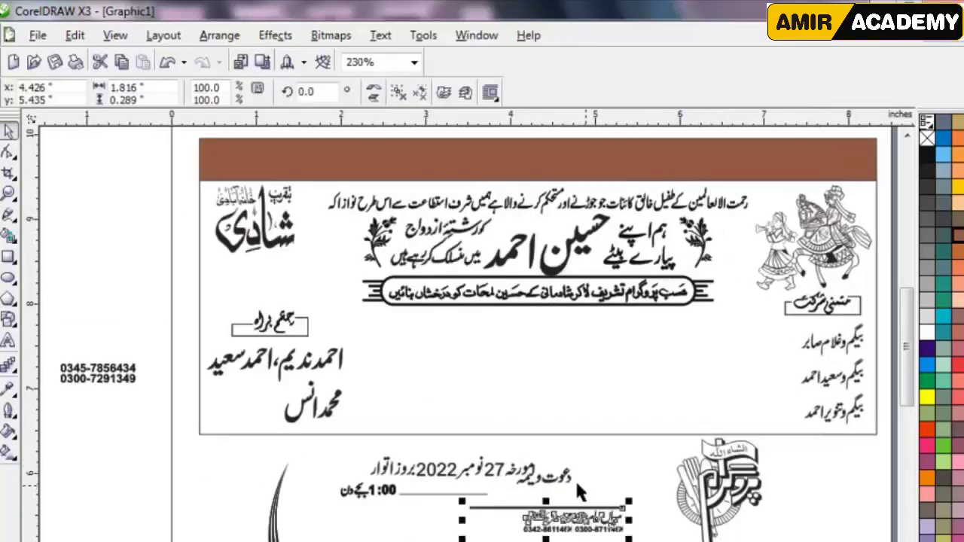
{"action": "key", "text": "Escape"}
{"action": "left_click_drag", "start_coordinate": [130, 367], "coordinate": [268, 456]}
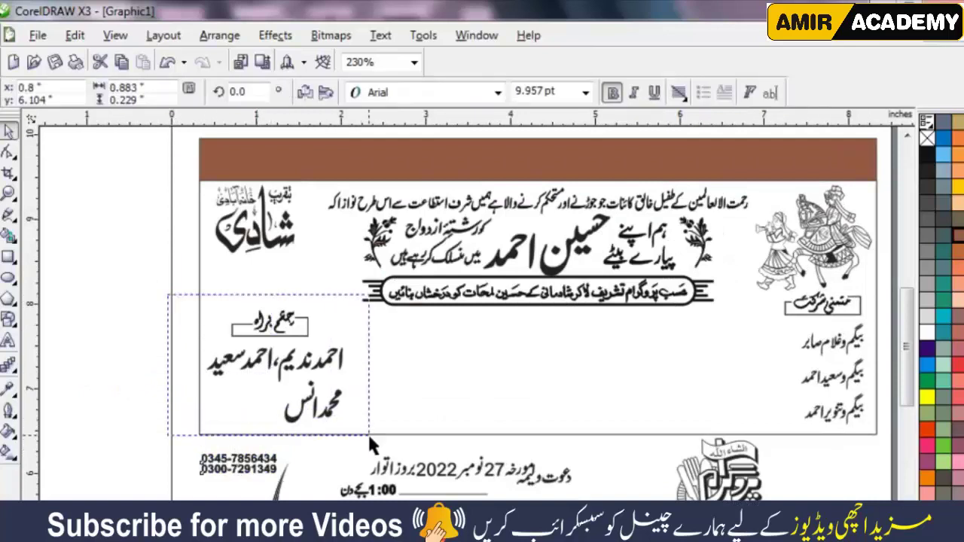
Step: Nudge the names block upward by two steps
{"action": "left_click_drag", "start_coordinate": [167, 300], "coordinate": [367, 434]}
{"action": "key", "text": "Up"}
{"action": "key", "text": "Up"}
{"action": "key", "text": "Up"}
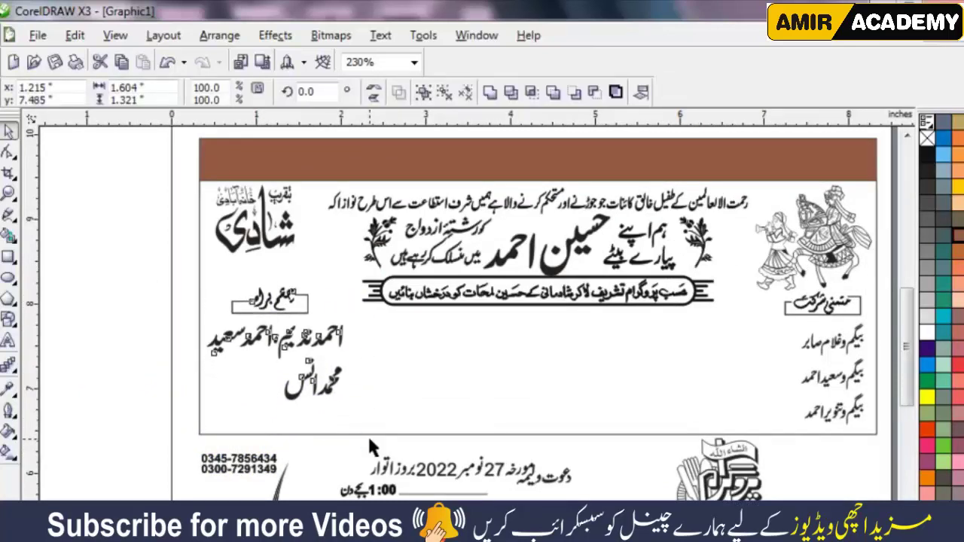
{"action": "key", "text": "Up"}
{"action": "key", "text": "Up"}
{"action": "key", "text": "Up"}
{"action": "key", "text": "Up"}
{"action": "key", "text": "Up"}
{"action": "key", "text": "Up"}
{"action": "key", "text": "Escape"}
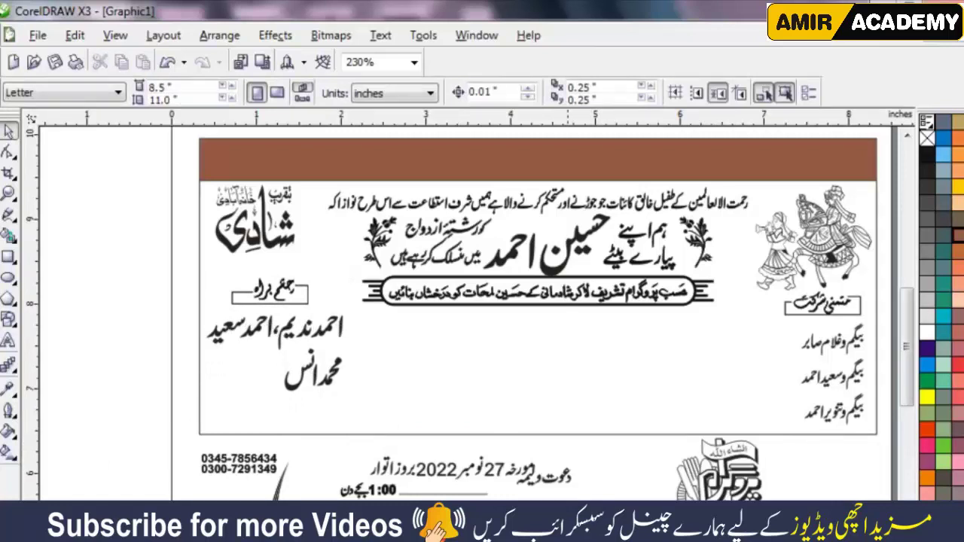
Step: Place and shrink the curved ornament under the banner, adding a horizontally mirrored copy
{"action": "left_click_drag", "start_coordinate": [300, 489], "coordinate": [465, 364]}
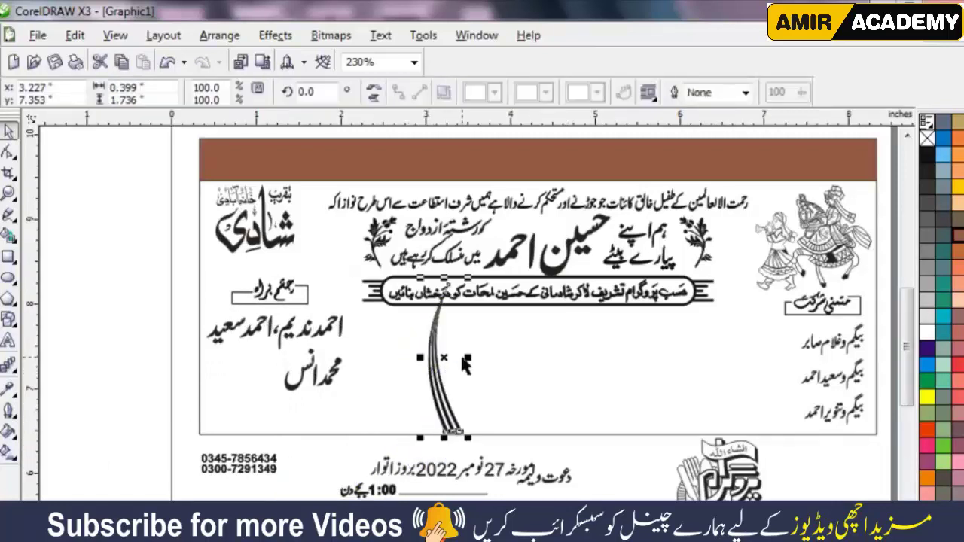
{"action": "left_click_drag", "start_coordinate": [468, 278], "coordinate": [460, 304]}
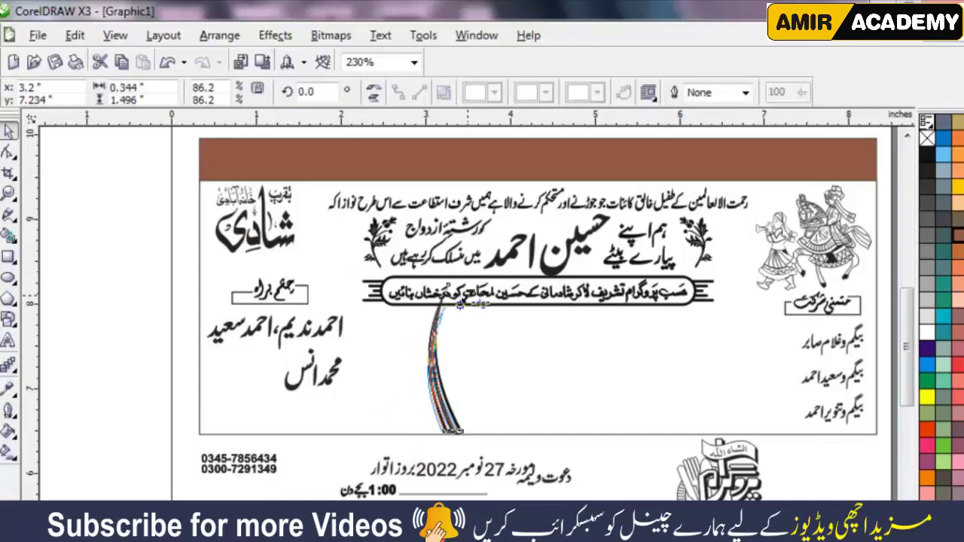
{"action": "mouse_move", "coordinate": [452, 388]}
{"action": "left_mouse_down"}
{"action": "mouse_move", "coordinate": [439, 407]}
{"action": "mouse_move", "coordinate": [688, 401]}
{"action": "left_mouse_up"}
{"action": "left_click", "coordinate": [373, 92]}
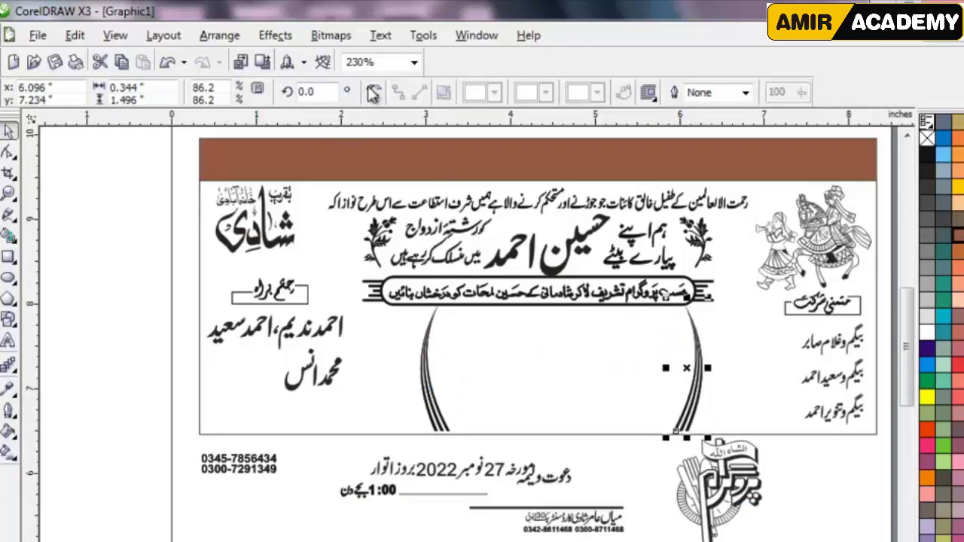
{"action": "left_click", "coordinate": [430, 394], "text": "shift"}
Step: Move the logo from below the card into the centre arch and enlarge it slightly
{"action": "left_click", "coordinate": [372, 419]}
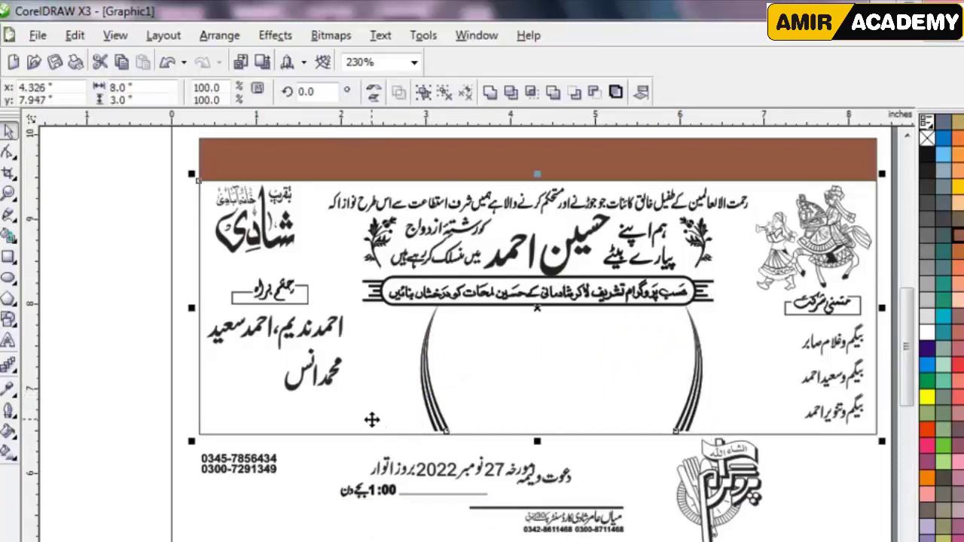
{"action": "key", "text": "Escape"}
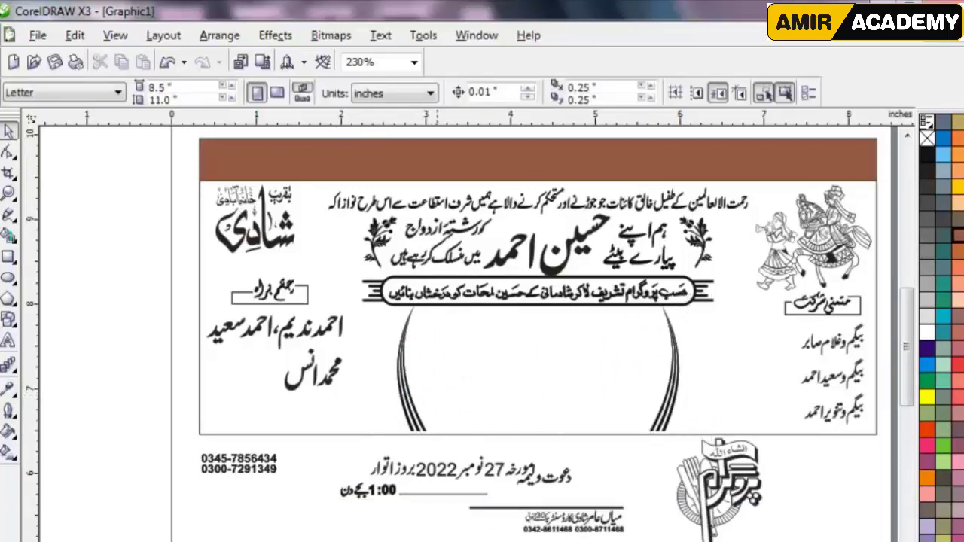
{"action": "left_click", "coordinate": [725, 492]}
{"action": "mouse_move", "coordinate": [749, 486]}
{"action": "left_mouse_down"}
{"action": "mouse_move", "coordinate": [715, 323]}
{"action": "mouse_move", "coordinate": [721, 331]}
{"action": "left_mouse_up"}
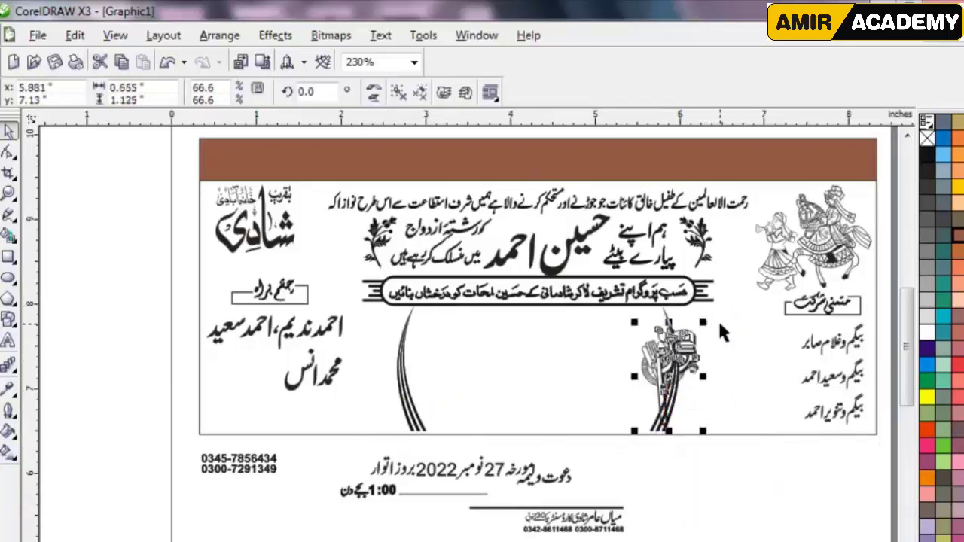
{"action": "left_click_drag", "start_coordinate": [697, 390], "coordinate": [693, 390]}
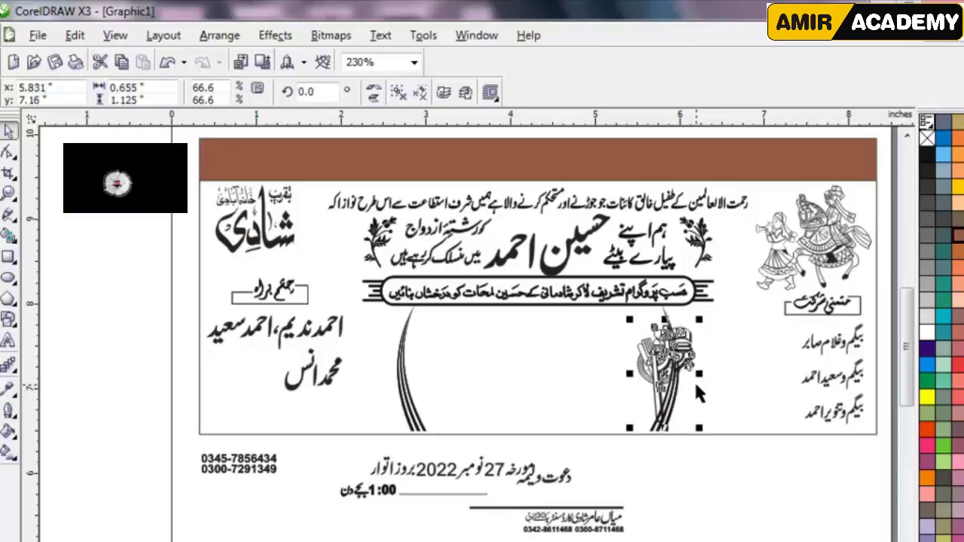
{"action": "left_click_drag", "start_coordinate": [700, 322], "coordinate": [705, 311]}
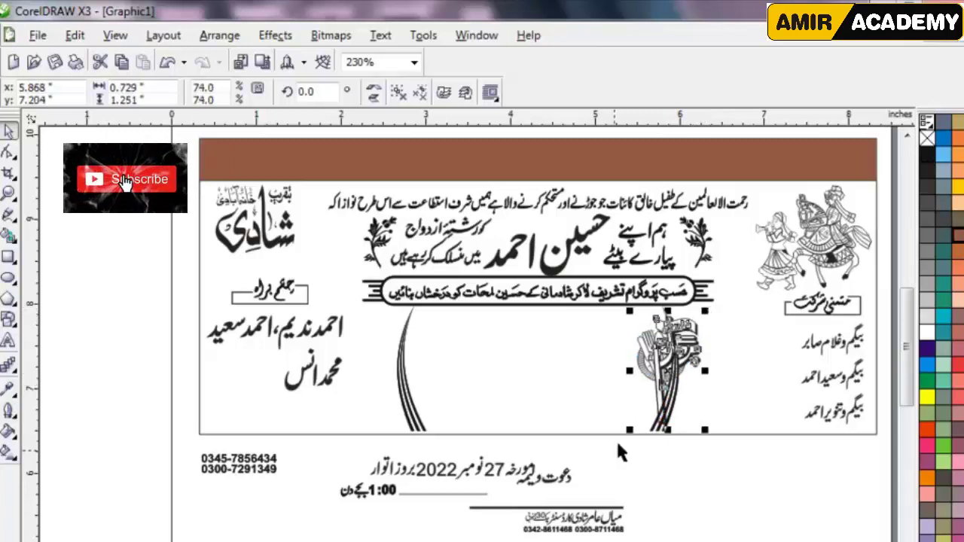
{"action": "left_click", "coordinate": [706, 462]}
Step: Shift the curved lines right so they hug the logo
{"action": "key", "text": "z"}
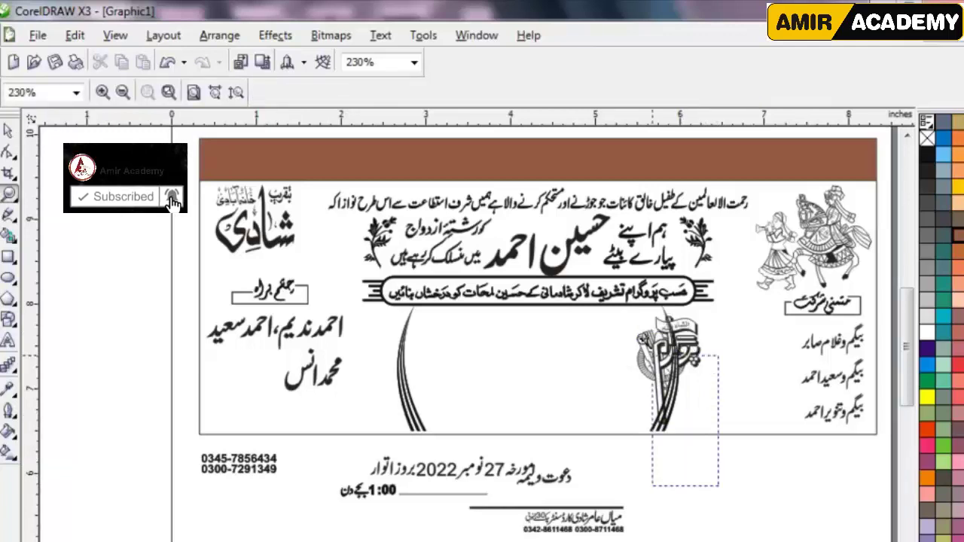
{"action": "left_click_drag", "start_coordinate": [717, 485], "coordinate": [608, 293]}
{"action": "left_click", "coordinate": [9, 129]}
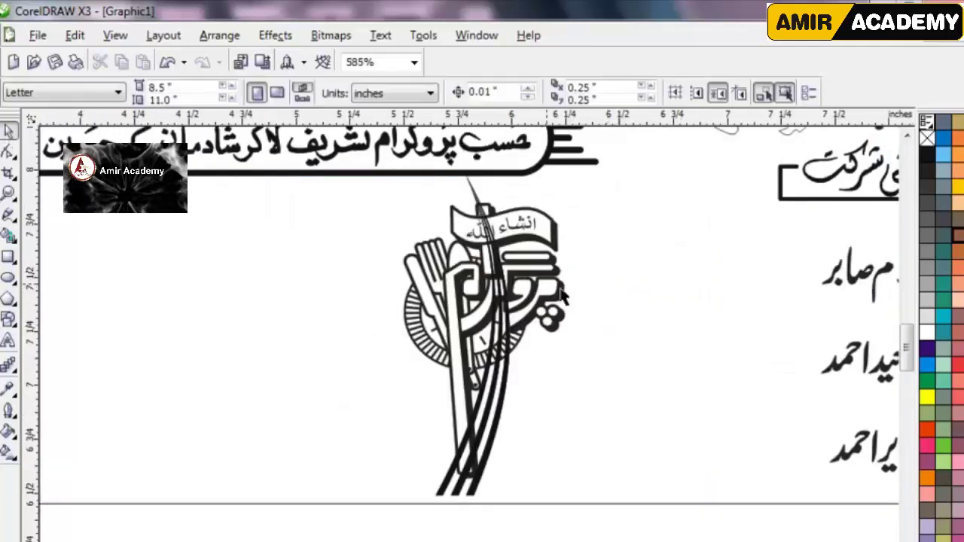
{"action": "left_click_drag", "start_coordinate": [503, 435], "coordinate": [571, 439]}
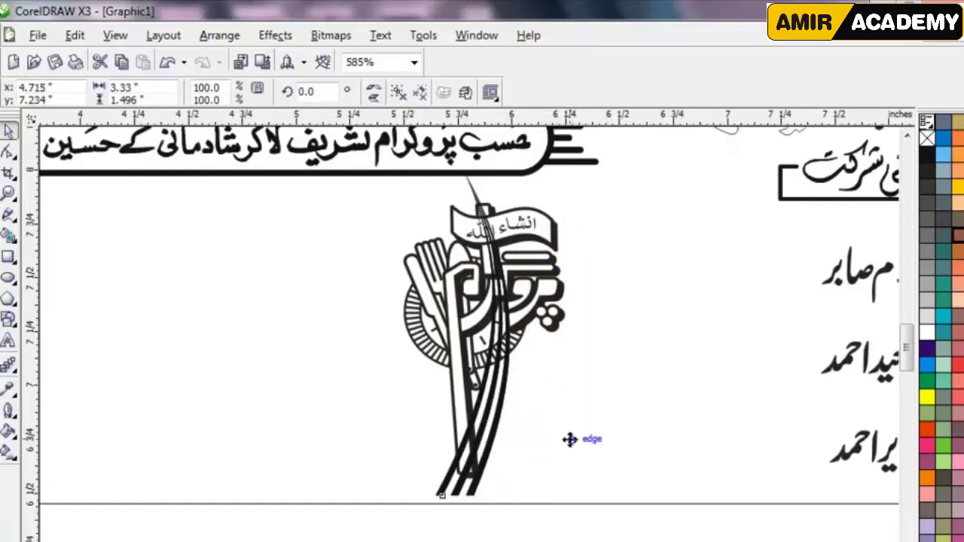
{"action": "scroll", "coordinate": [562, 437], "scroll_direction": "down", "scroll_amount": 2}
{"action": "scroll", "coordinate": [490, 384], "scroll_direction": "down", "scroll_amount": 2}
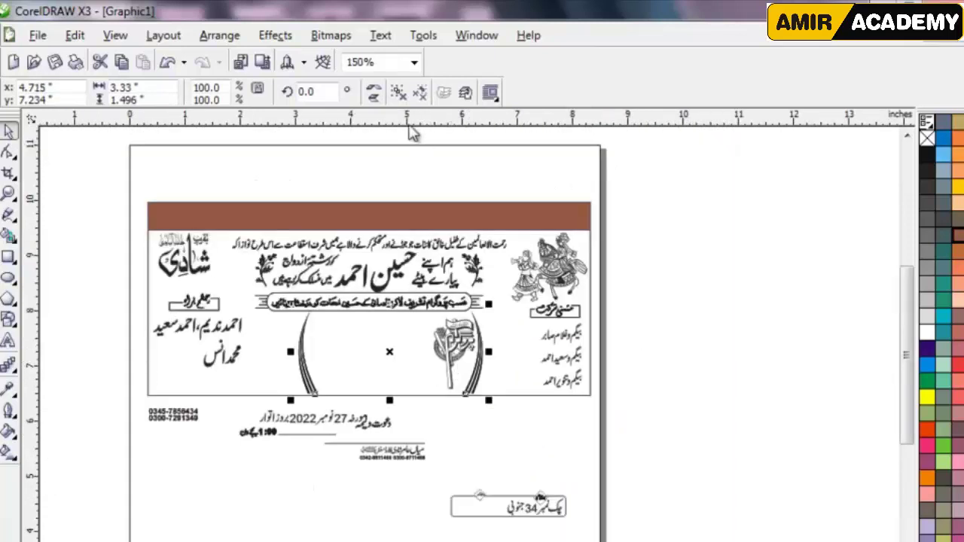
Step: Push the left curves further left, then move the date line up into the frame and enlarge it
{"action": "left_click", "coordinate": [336, 403]}
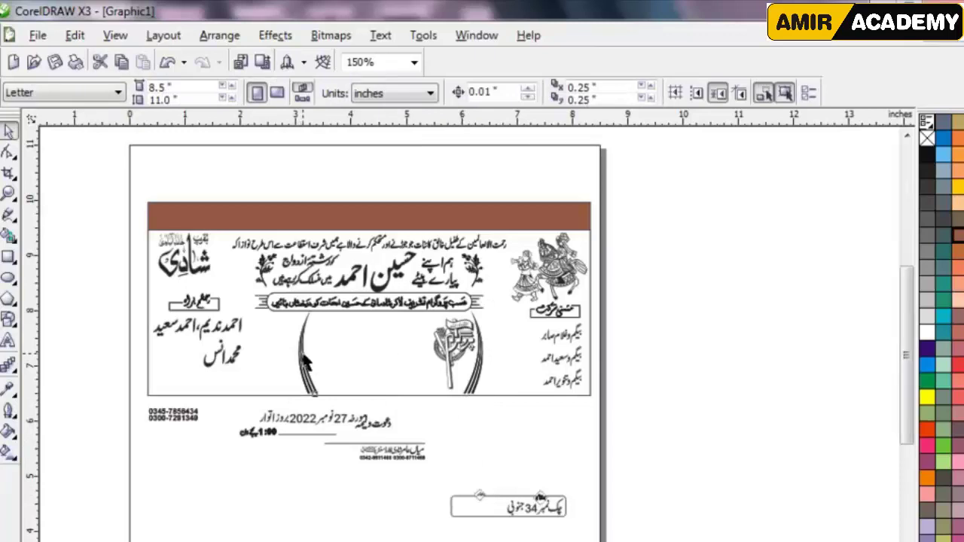
{"action": "left_click_drag", "start_coordinate": [288, 354], "coordinate": [271, 354]}
{"action": "key", "text": "z"}
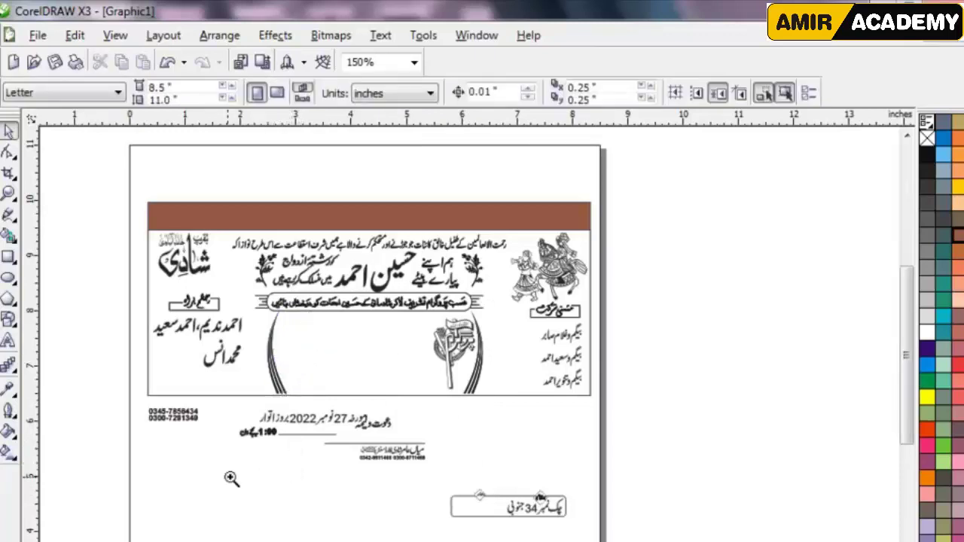
{"action": "left_click_drag", "start_coordinate": [218, 490], "coordinate": [509, 303]}
{"action": "key", "text": "space"}
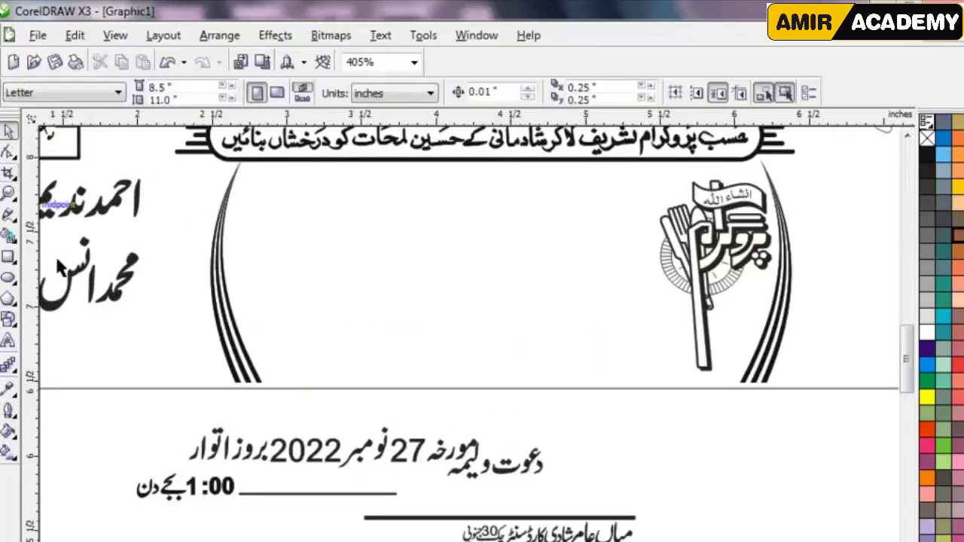
{"action": "mouse_move", "coordinate": [392, 460]}
{"action": "left_mouse_down"}
{"action": "mouse_move", "coordinate": [519, 207]}
{"action": "mouse_move", "coordinate": [537, 208]}
{"action": "left_mouse_up"}
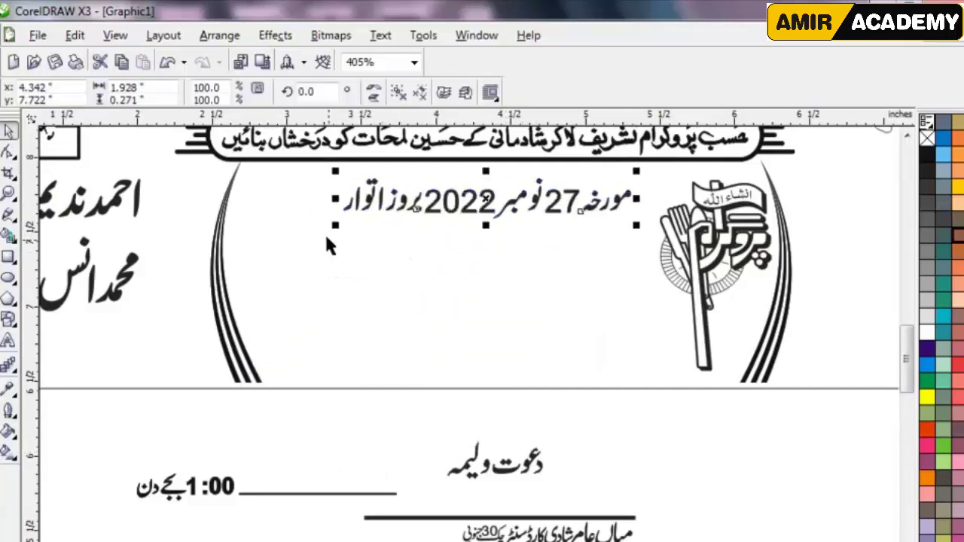
{"action": "left_click_drag", "start_coordinate": [337, 224], "coordinate": [256, 269]}
Step: Stack دعوت ولیمہ, its underline and the 1:00 time beneath the date inside the frame
{"action": "left_click", "coordinate": [500, 489]}
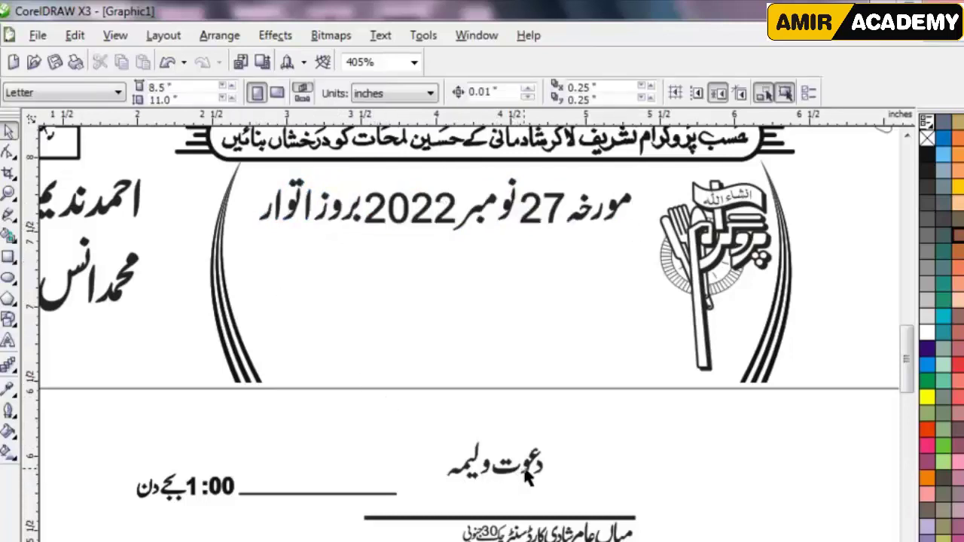
{"action": "mouse_move", "coordinate": [527, 477]}
{"action": "left_mouse_down"}
{"action": "mouse_move", "coordinate": [501, 302]}
{"action": "mouse_move", "coordinate": [553, 324]}
{"action": "left_mouse_up"}
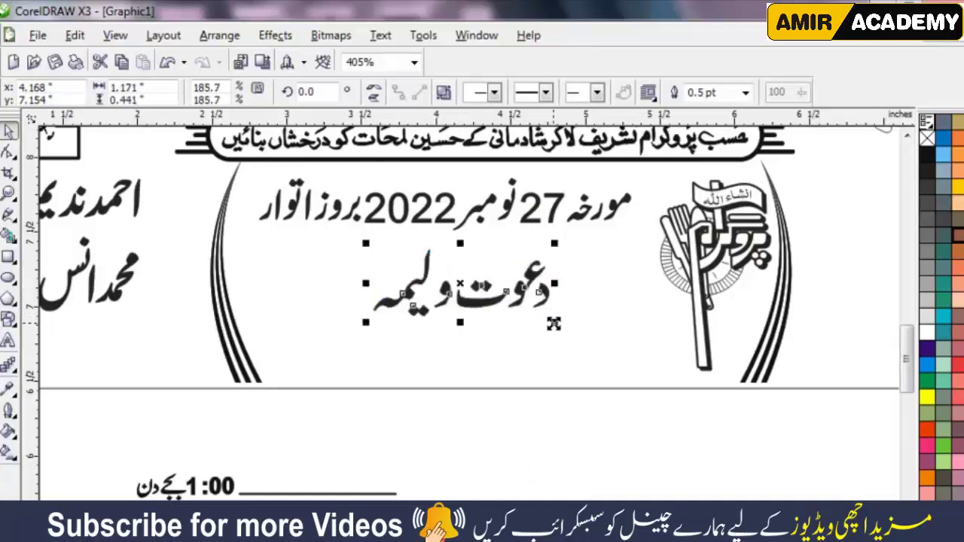
{"action": "left_click", "coordinate": [456, 452]}
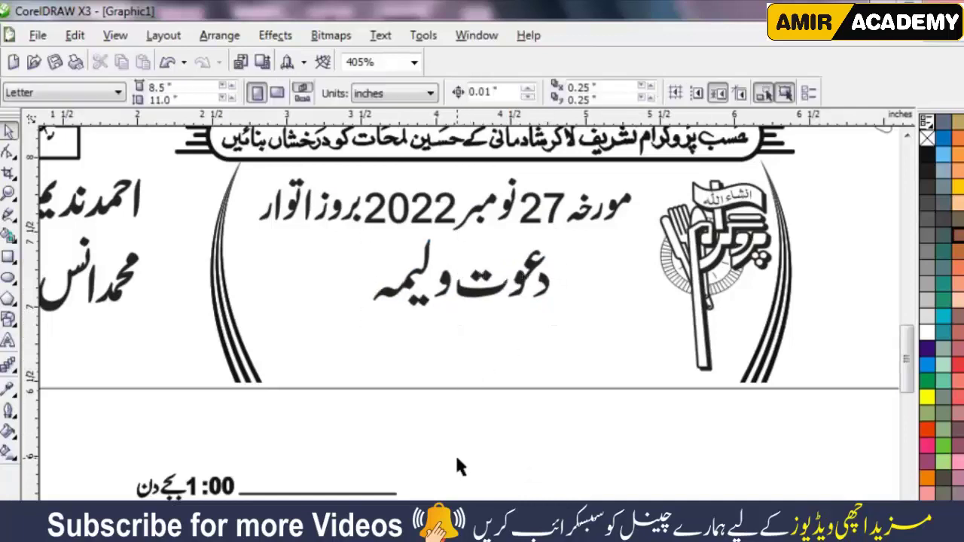
{"action": "mouse_move", "coordinate": [382, 497]}
{"action": "left_mouse_down"}
{"action": "mouse_move", "coordinate": [529, 314]}
{"action": "mouse_move", "coordinate": [573, 291]}
{"action": "left_mouse_up"}
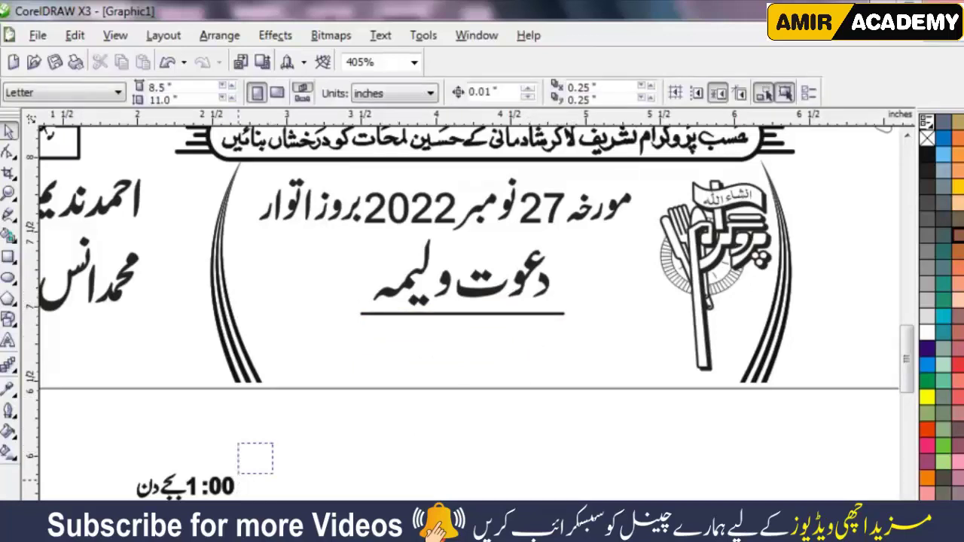
{"action": "left_click_drag", "start_coordinate": [280, 445], "coordinate": [132, 499]}
{"action": "mouse_move", "coordinate": [197, 486]}
{"action": "left_mouse_down"}
{"action": "mouse_move", "coordinate": [476, 339]}
{"action": "mouse_move", "coordinate": [550, 364]}
{"action": "left_mouse_up"}
{"action": "left_click", "coordinate": [517, 440]}
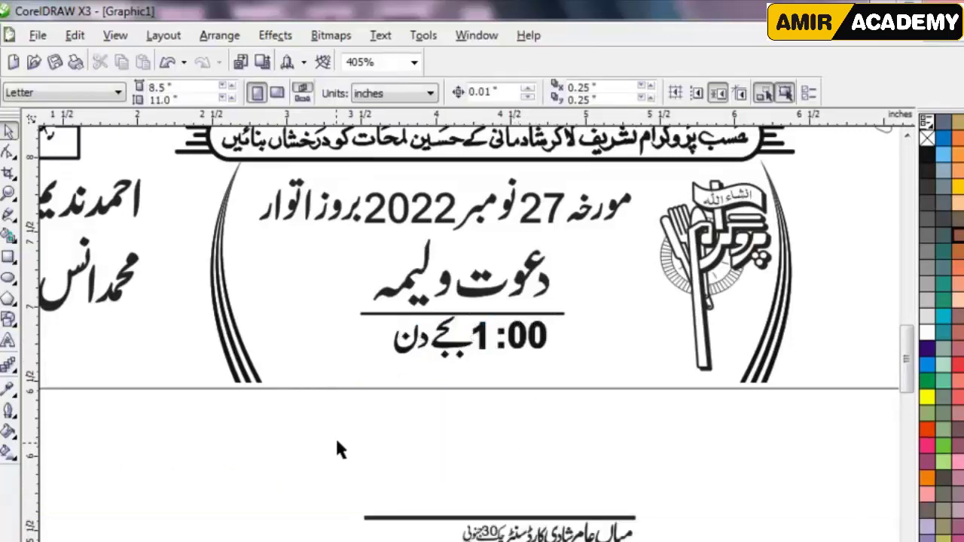
Step: Nudge the heading, line and time group down and lower the date line slightly
{"action": "left_click_drag", "start_coordinate": [337, 449], "coordinate": [580, 229]}
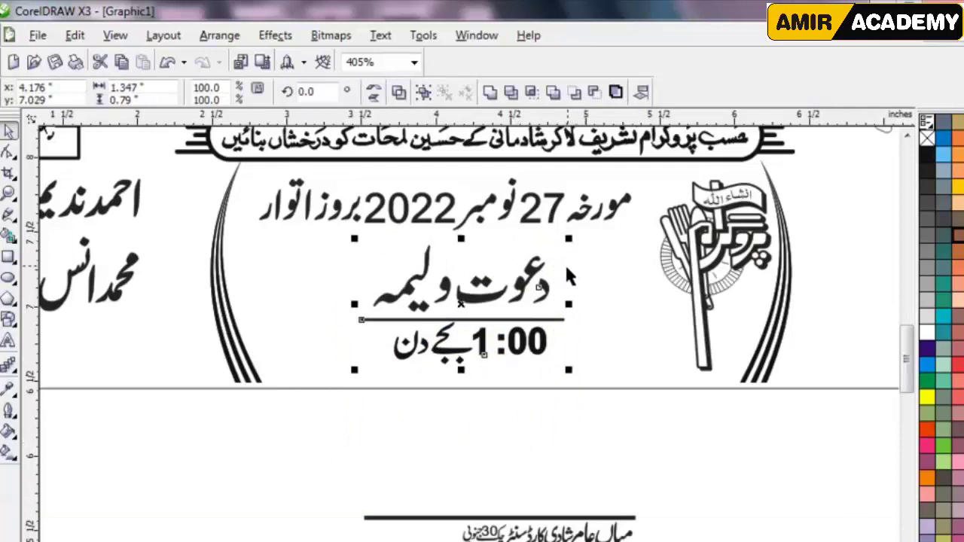
{"action": "key", "text": "Down"}
{"action": "left_click", "coordinate": [561, 218]}
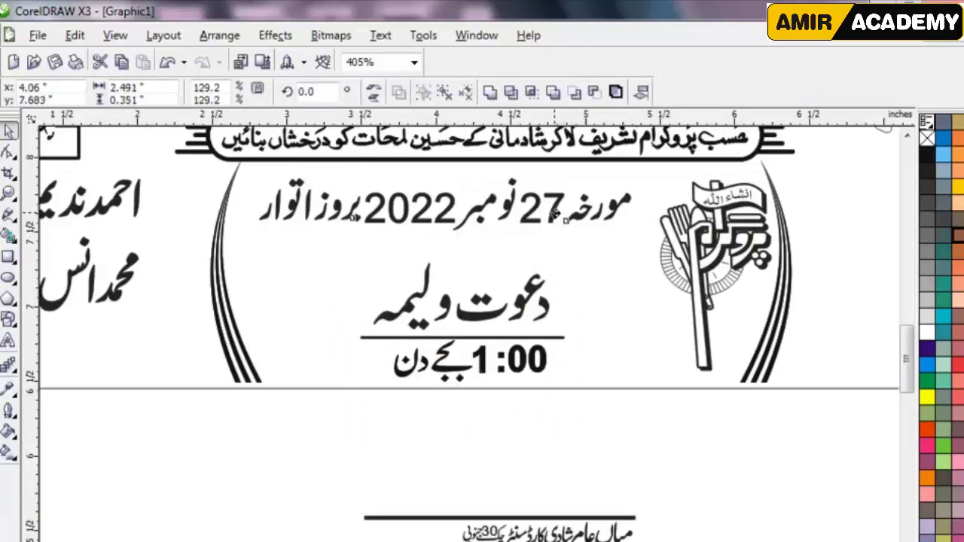
{"action": "left_click_drag", "start_coordinate": [558, 217], "coordinate": [557, 242]}
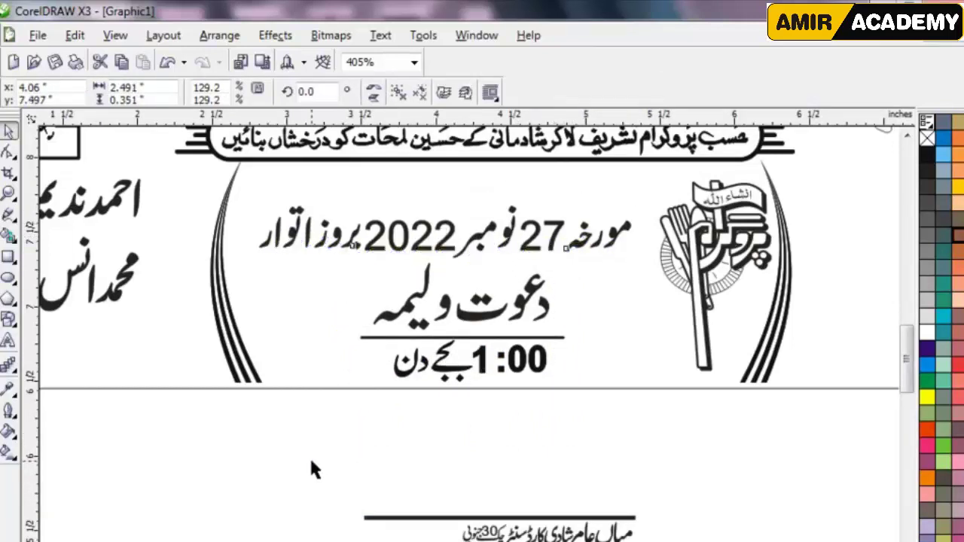
{"action": "left_click", "coordinate": [312, 467]}
Step: Move the left ornament toward the text and shift all framed centre artwork left
{"action": "left_click", "coordinate": [228, 276]}
{"action": "left_click_drag", "start_coordinate": [226, 275], "coordinate": [252, 290]}
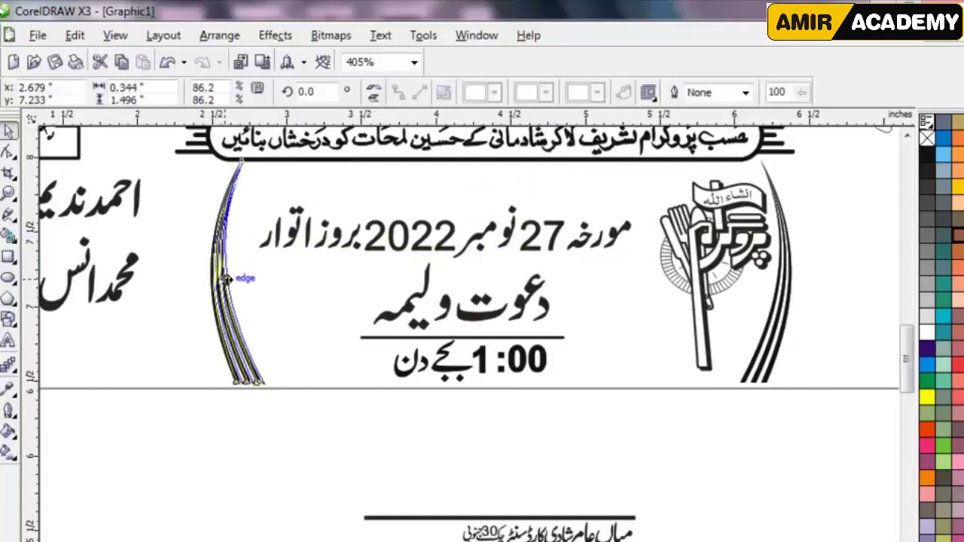
{"action": "left_click_drag", "start_coordinate": [205, 441], "coordinate": [815, 158]}
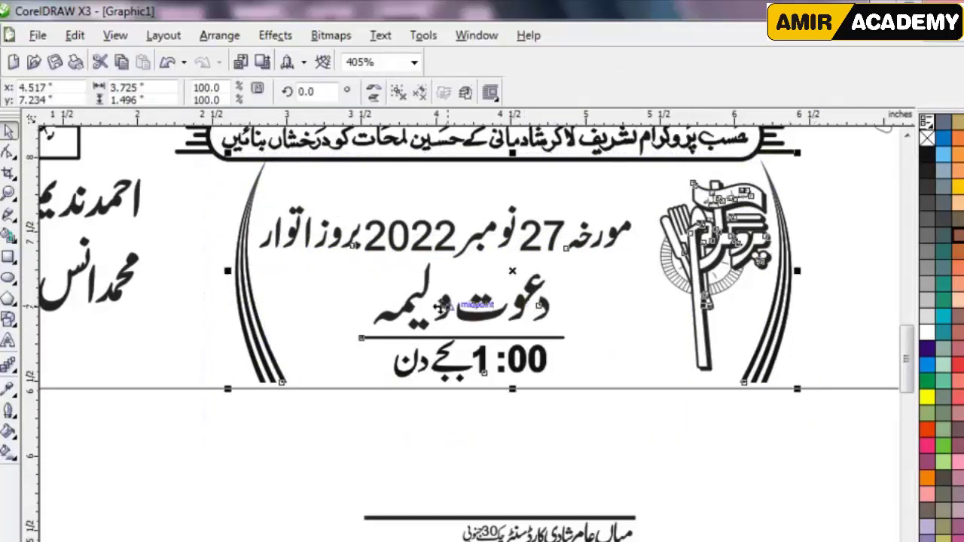
{"action": "key", "text": "shift+Left"}
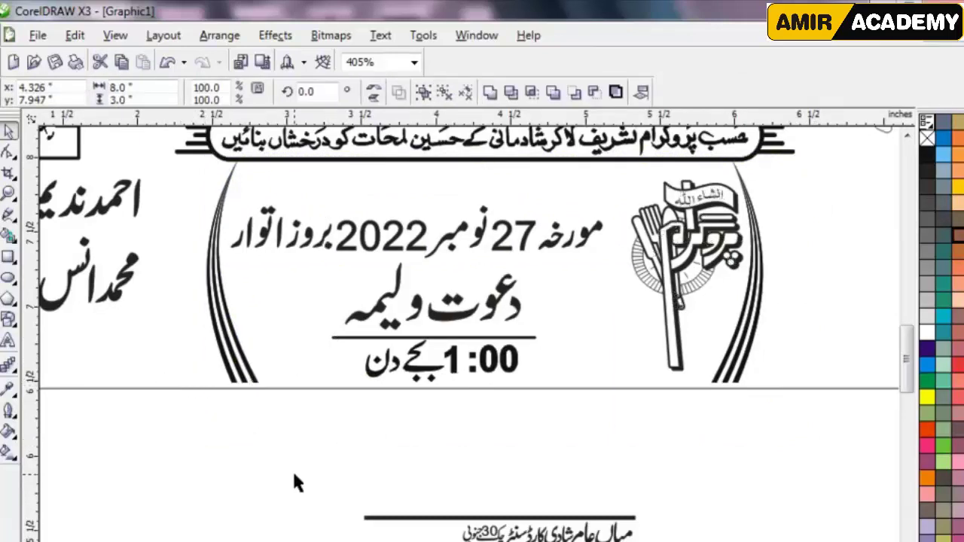
{"action": "left_click", "coordinate": [302, 463]}
{"action": "scroll", "coordinate": [306, 459], "scroll_direction": "down", "scroll_amount": 2}
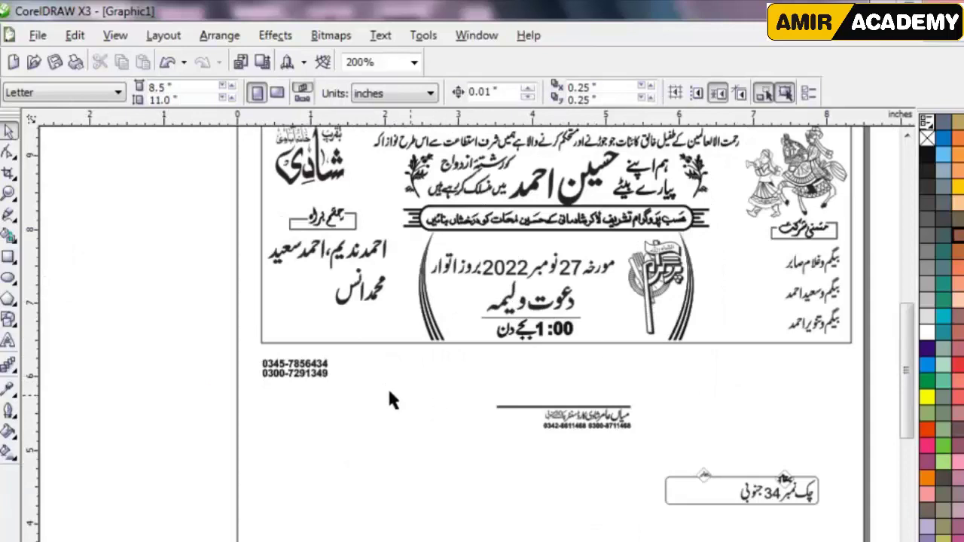
Step: Fit the venue box into the card's lower left corner and enlarge it slightly
{"action": "left_click_drag", "start_coordinate": [768, 501], "coordinate": [361, 423]}
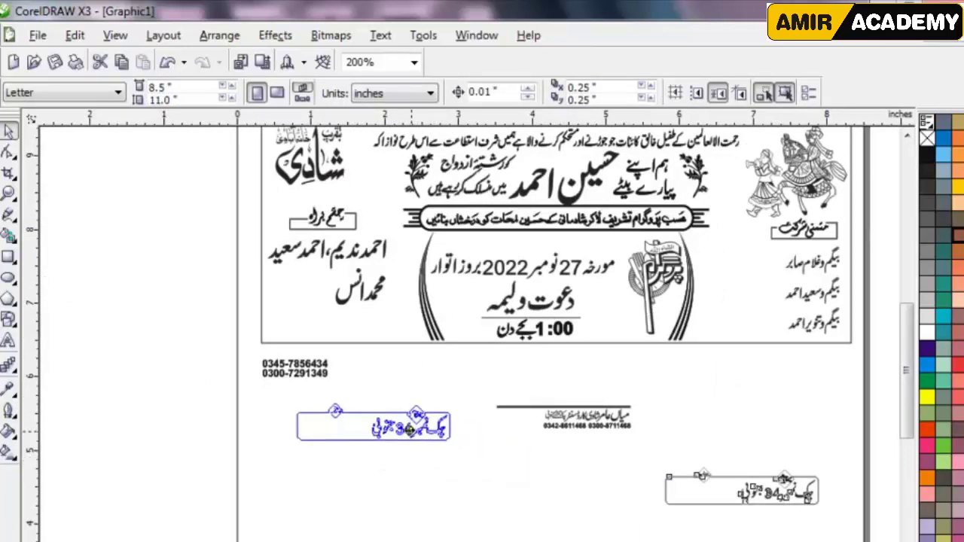
{"action": "key", "text": "z"}
{"action": "left_click_drag", "start_coordinate": [232, 465], "coordinate": [543, 340]}
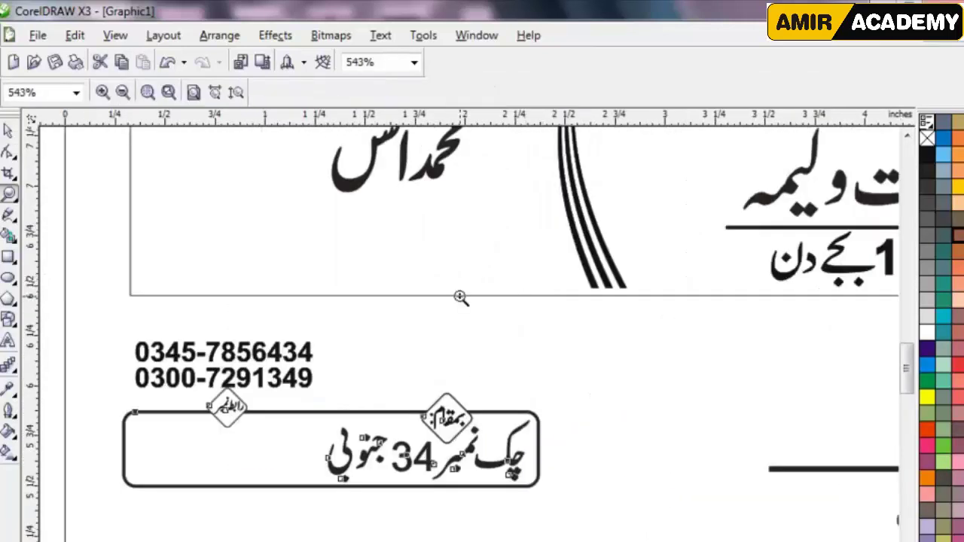
{"action": "left_click", "coordinate": [7, 131]}
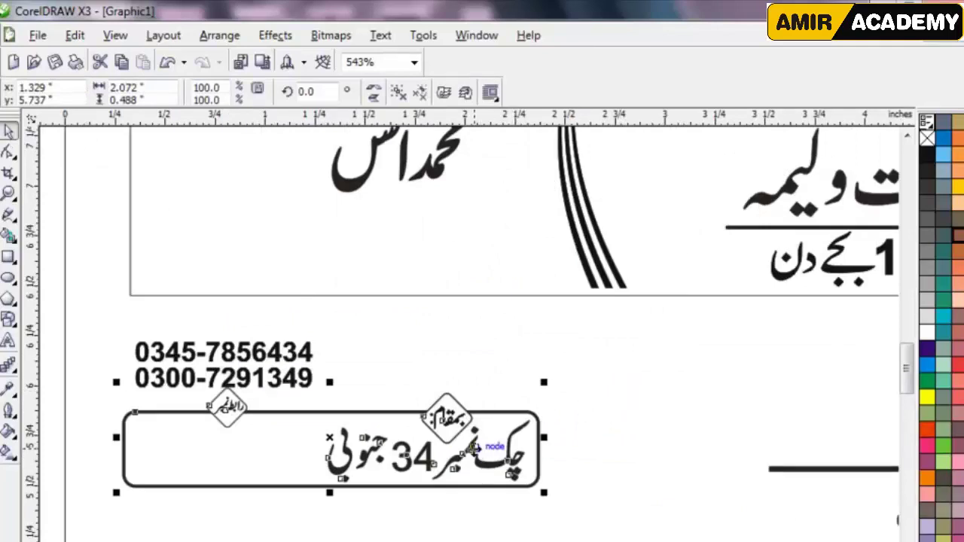
{"action": "mouse_move", "coordinate": [488, 450]}
{"action": "left_mouse_down"}
{"action": "mouse_move", "coordinate": [458, 246]}
{"action": "mouse_move", "coordinate": [453, 264]}
{"action": "left_mouse_up"}
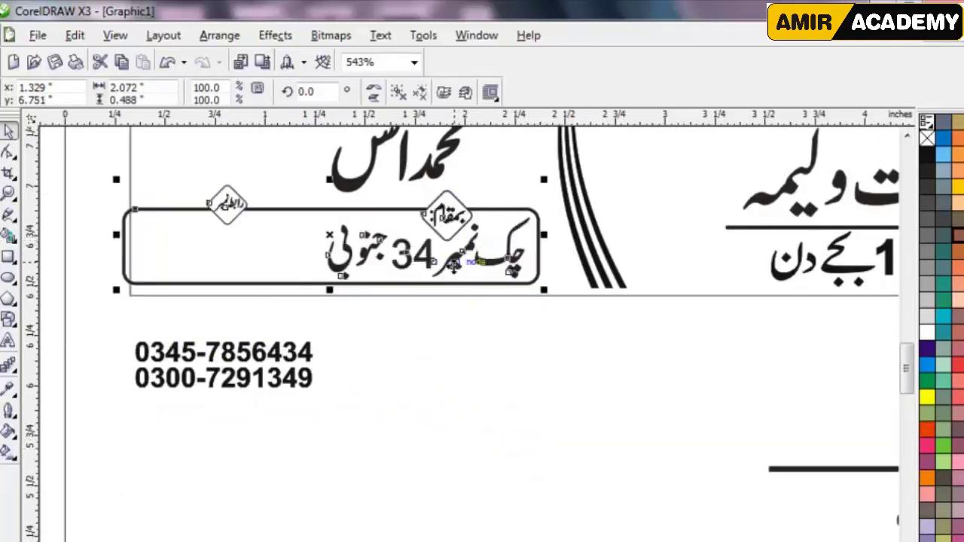
{"action": "key", "text": "Right"}
{"action": "key", "text": "Right"}
{"action": "key", "text": "Right"}
{"action": "key", "text": "Right"}
{"action": "key", "text": "Right"}
{"action": "key", "text": "Right"}
{"action": "key", "text": "Down"}
{"action": "key", "text": "Down"}
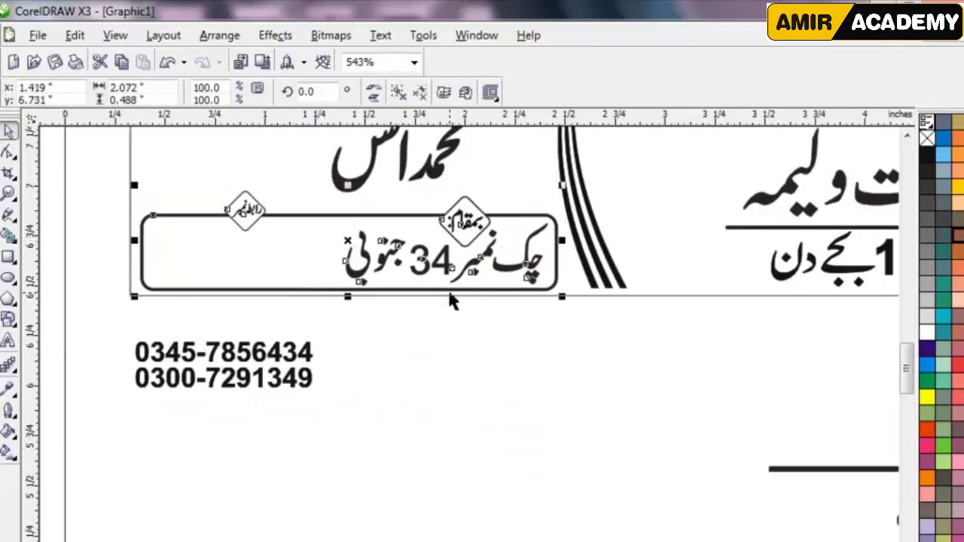
{"action": "key", "text": "Left"}
{"action": "key", "text": "Left"}
{"action": "key", "text": "Down"}
{"action": "left_click_drag", "start_coordinate": [558, 186], "coordinate": [564, 181]}
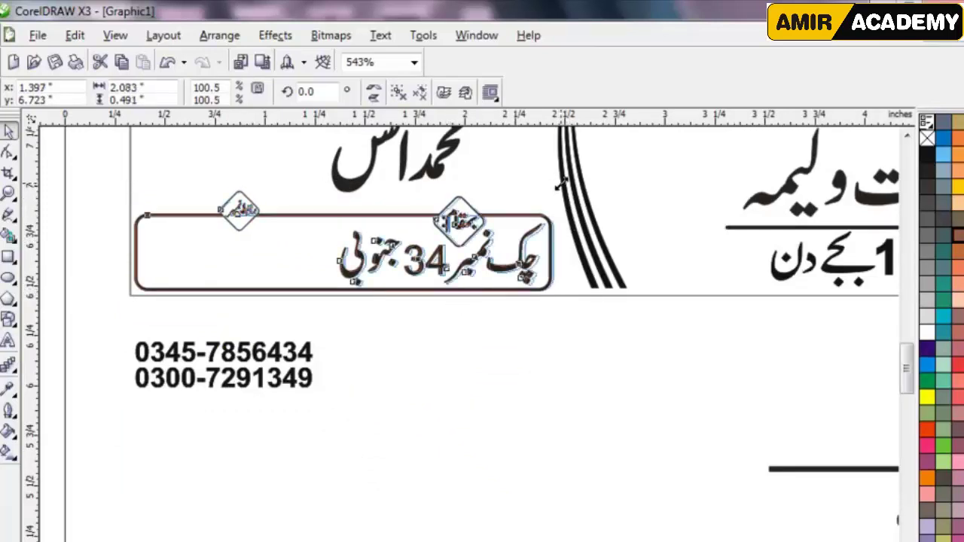
{"action": "key", "text": "Escape"}
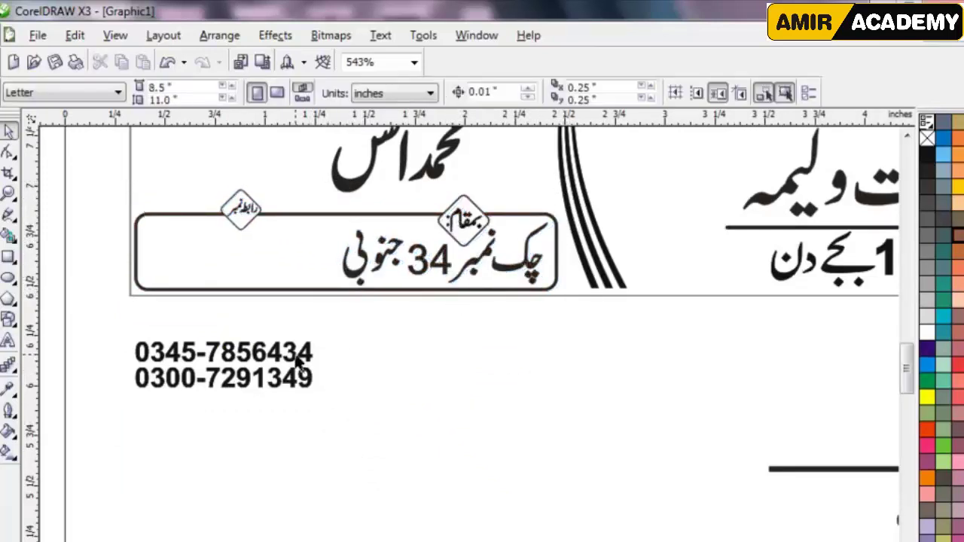
Step: Move the two phone numbers into the venue box, enlarge them, and view the whole card
{"action": "left_click", "coordinate": [295, 356]}
{"action": "left_click_drag", "start_coordinate": [296, 356], "coordinate": [303, 265]}
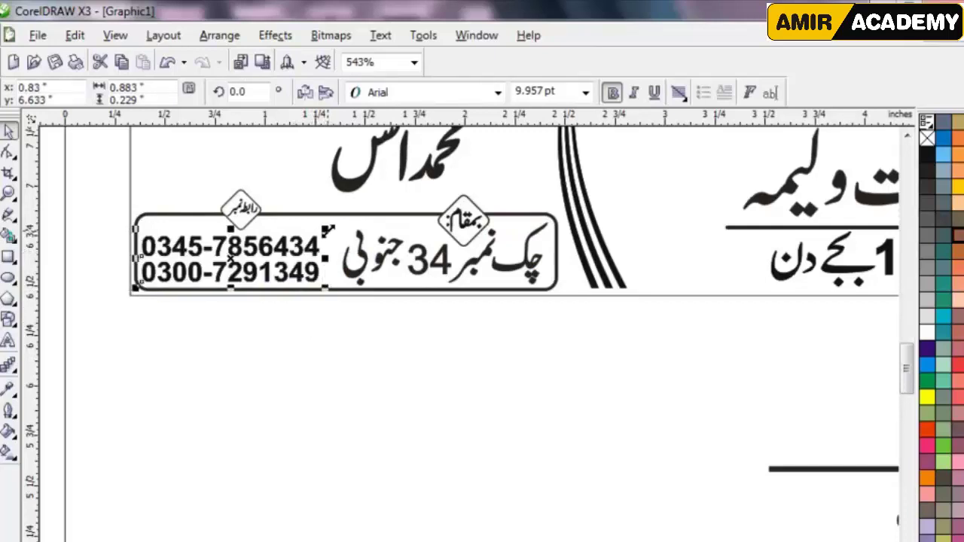
{"action": "left_click_drag", "start_coordinate": [320, 229], "coordinate": [348, 223]}
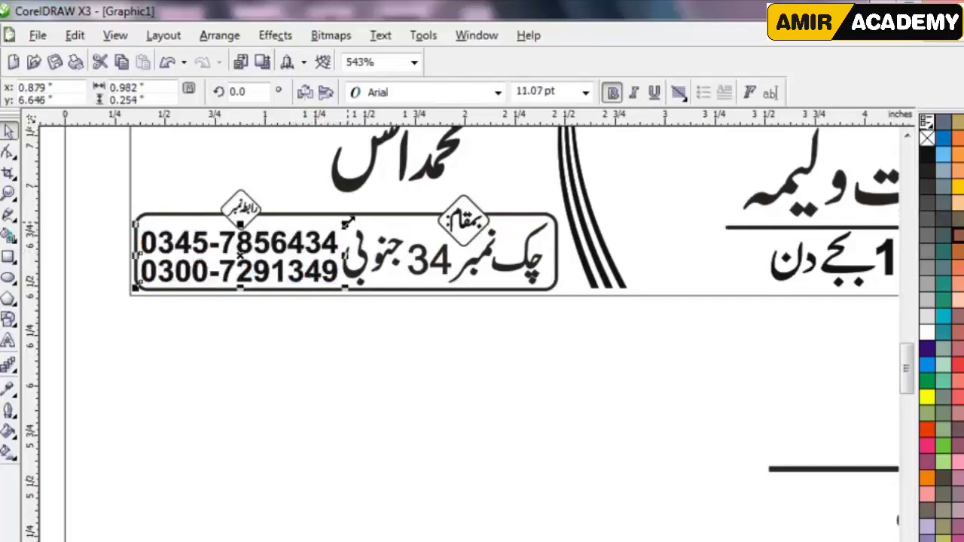
{"action": "left_click", "coordinate": [341, 386]}
{"action": "key", "text": "F4"}
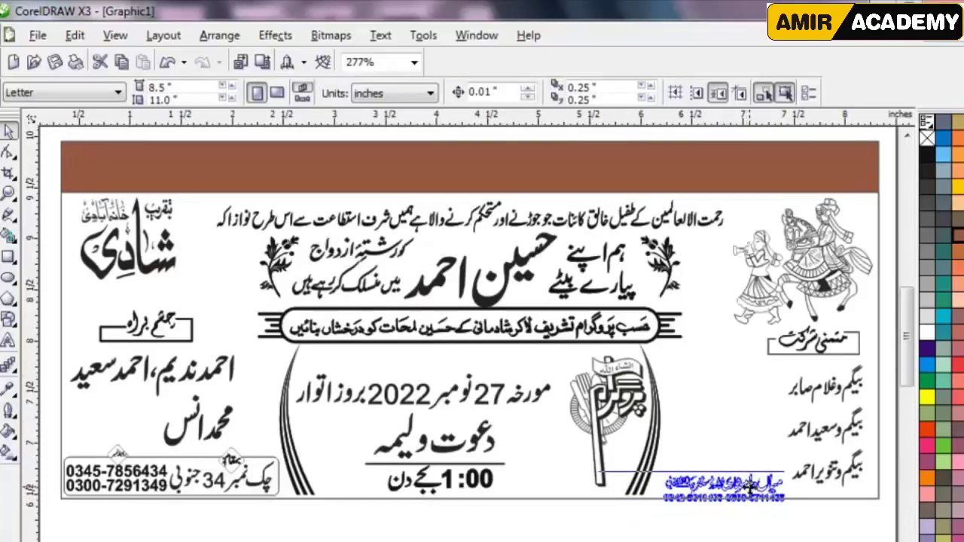
Step: Delete the black line above the designer credit
{"action": "key", "text": "z"}
{"action": "left_click_drag", "start_coordinate": [521, 451], "coordinate": [842, 494]}
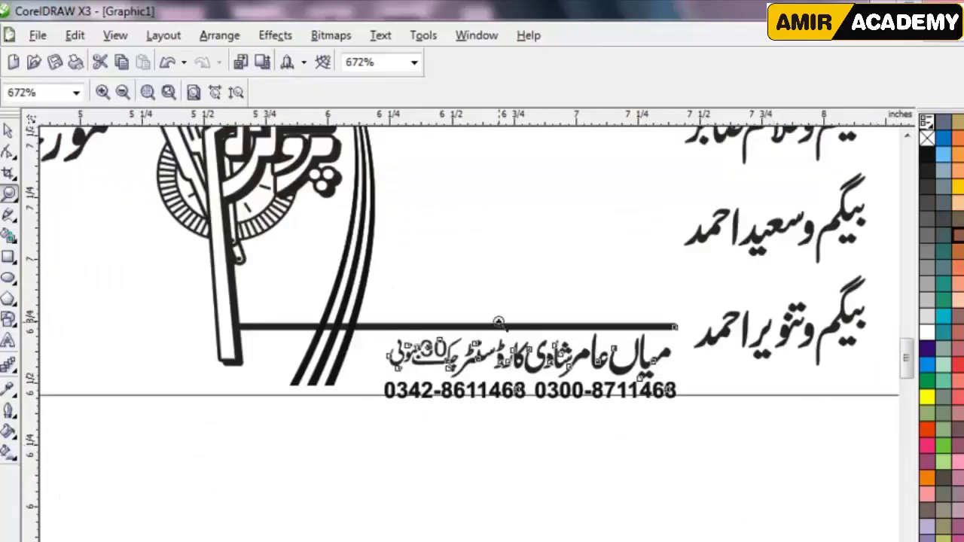
{"action": "left_click", "coordinate": [10, 131]}
{"action": "left_click", "coordinate": [259, 522]}
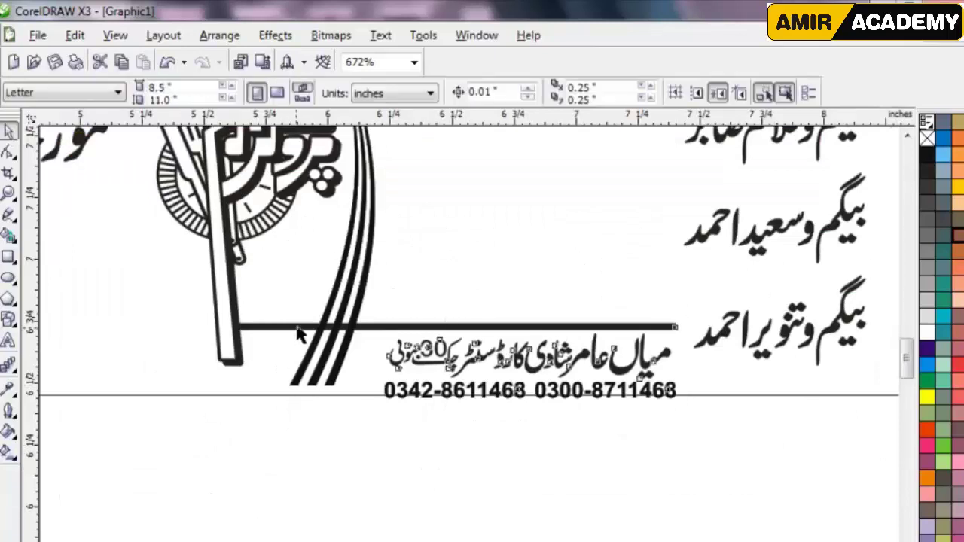
{"action": "mouse_move", "coordinate": [299, 328]}
{"action": "left_mouse_down"}
{"action": "mouse_move", "coordinate": [299, 317]}
{"action": "mouse_move", "coordinate": [303, 427]}
{"action": "left_mouse_up"}
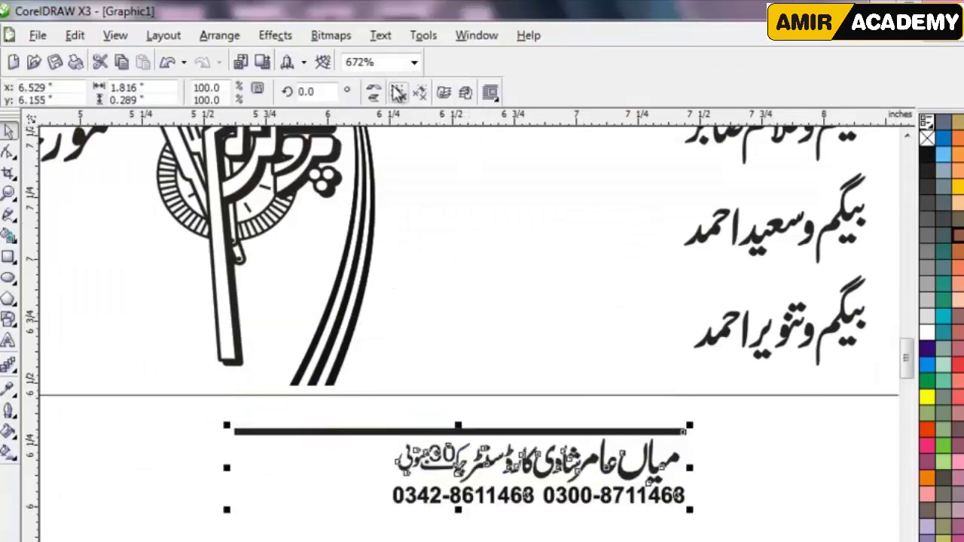
{"action": "left_click", "coordinate": [304, 445]}
{"action": "key", "text": "Delete"}
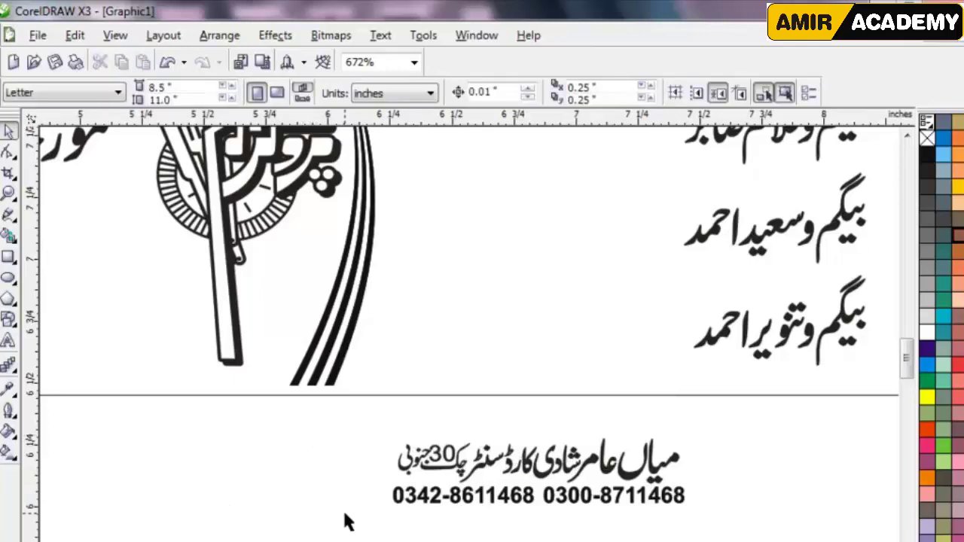
Step: Move the designer credit back onto the card's bottom-right corner
{"action": "left_click_drag", "start_coordinate": [327, 531], "coordinate": [741, 390]}
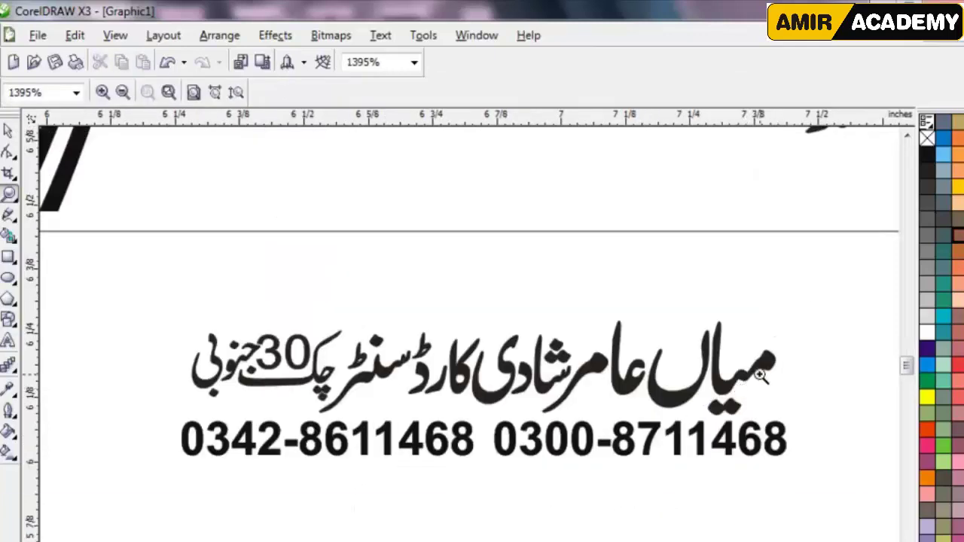
{"action": "mouse_move", "coordinate": [806, 288]}
{"action": "left_mouse_down"}
{"action": "mouse_move", "coordinate": [686, 395]}
{"action": "mouse_move", "coordinate": [189, 474]}
{"action": "left_mouse_up"}
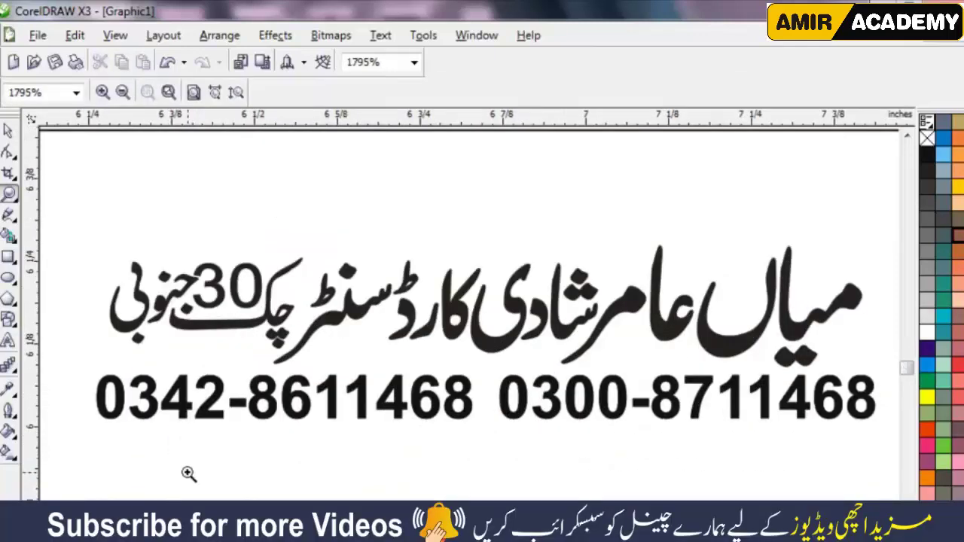
{"action": "left_click", "coordinate": [9, 133]}
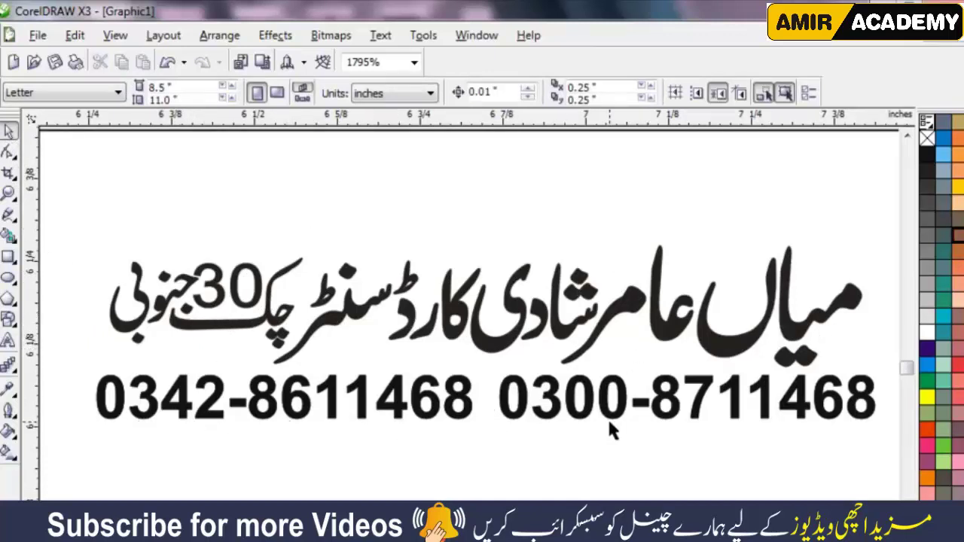
{"action": "scroll", "coordinate": [562, 451], "scroll_direction": "down", "scroll_amount": 1}
{"action": "scroll", "coordinate": [560, 441], "scroll_direction": "down", "scroll_amount": 1}
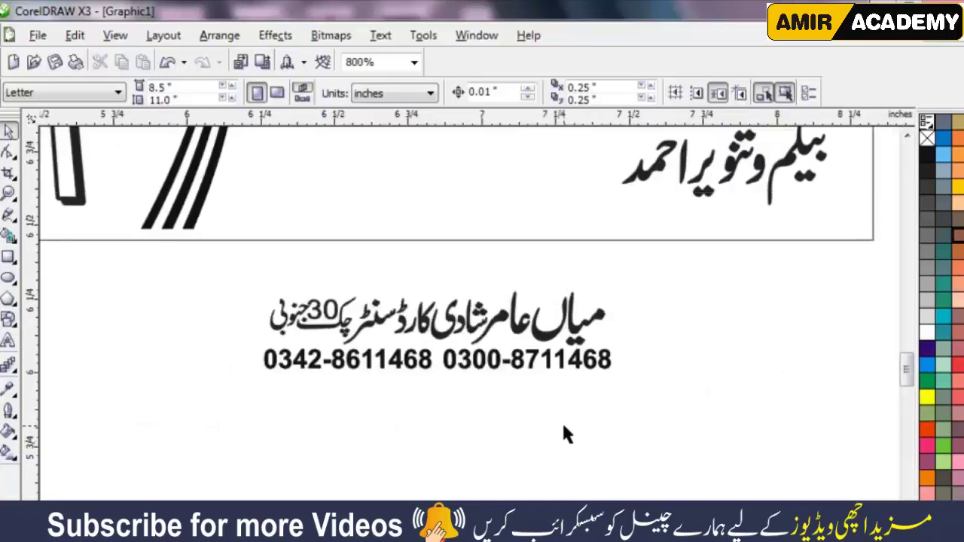
{"action": "scroll", "coordinate": [563, 430], "scroll_direction": "down", "scroll_amount": 1}
{"action": "left_click_drag", "start_coordinate": [445, 337], "coordinate": [425, 258]}
Step: Shrink the designer credit slightly and zoom out to the whole card
{"action": "key", "text": "z"}
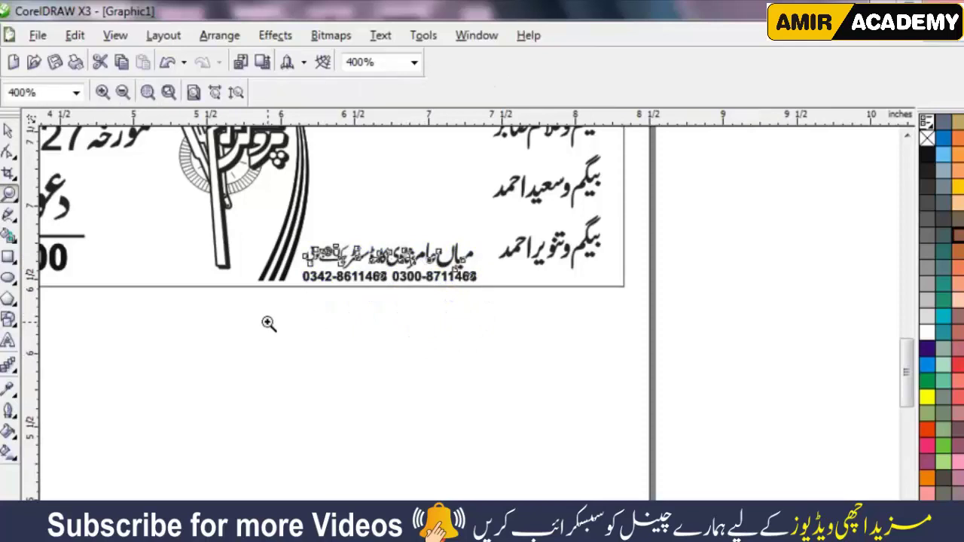
{"action": "left_click_drag", "start_coordinate": [269, 323], "coordinate": [554, 312]}
{"action": "left_click", "coordinate": [8, 130]}
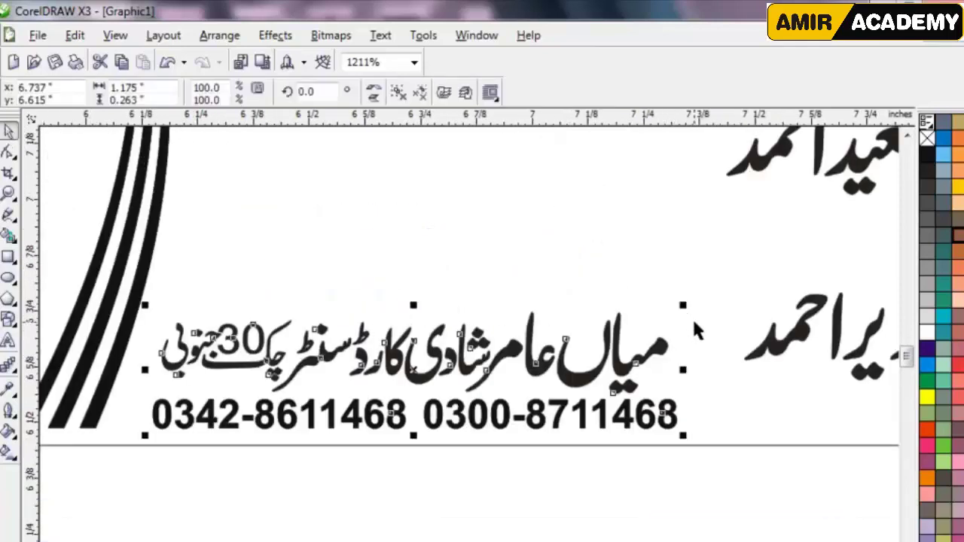
{"action": "left_click_drag", "start_coordinate": [687, 317], "coordinate": [673, 305]}
{"action": "left_click", "coordinate": [620, 490]}
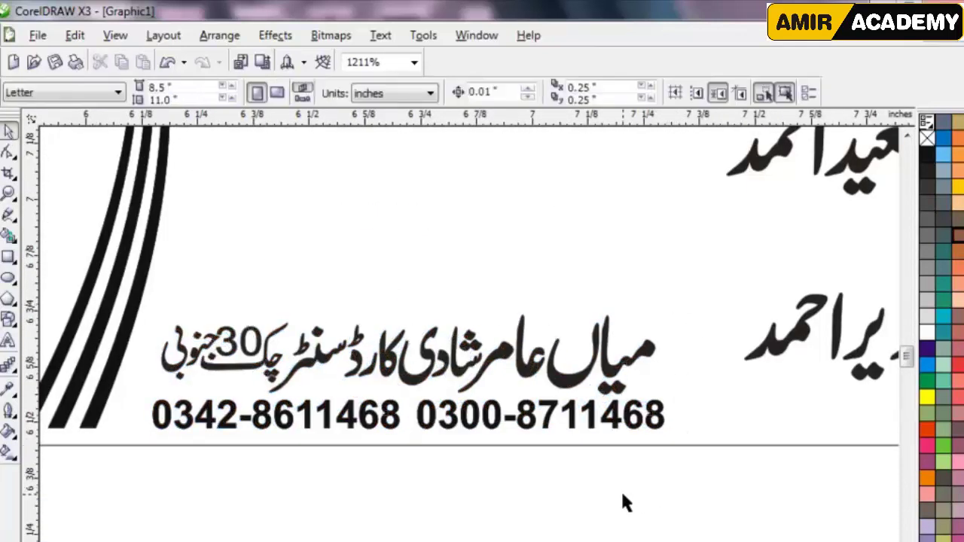
{"action": "key", "text": "F3"}
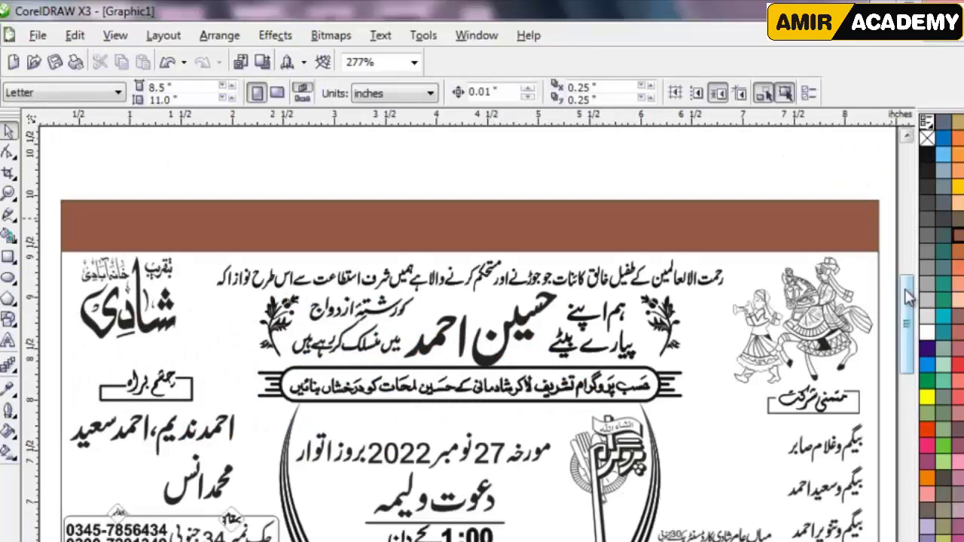
{"action": "scroll", "coordinate": [906, 331], "scroll_direction": "down", "scroll_amount": 1}
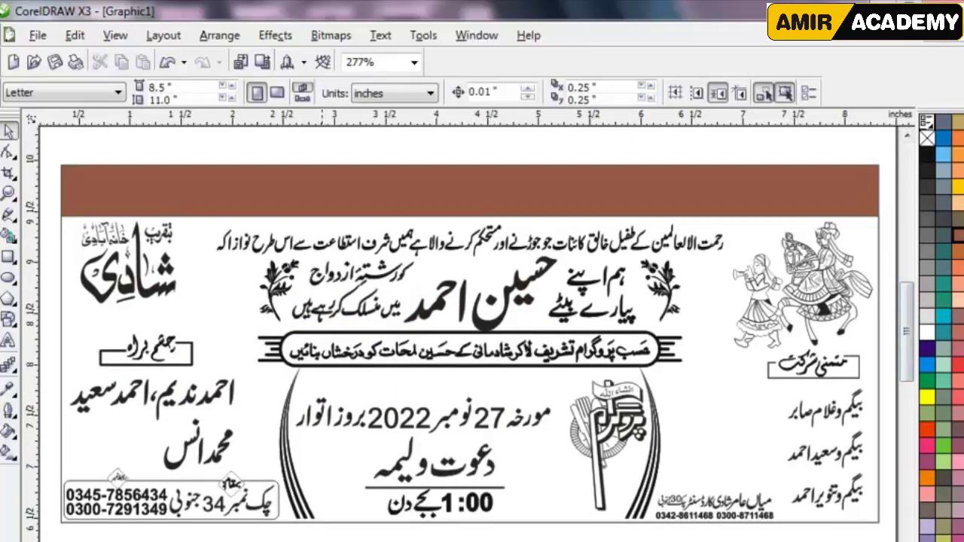
{"action": "left_click", "coordinate": [497, 320]}
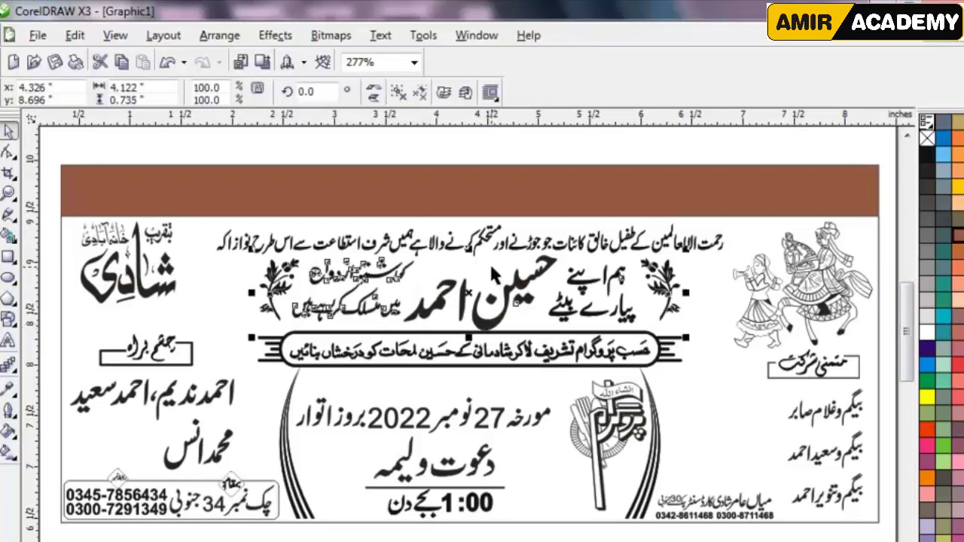
{"action": "key", "text": "Escape"}
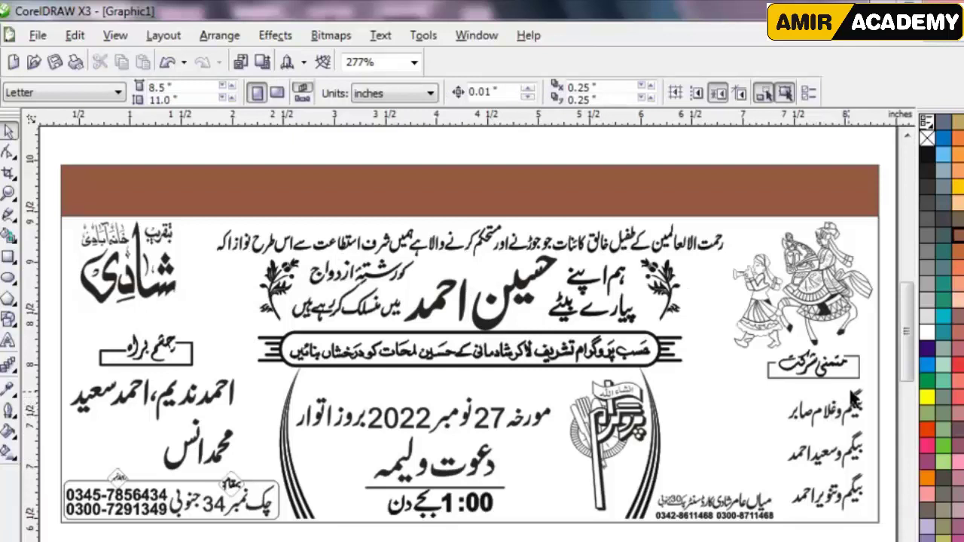
{"action": "left_click", "coordinate": [840, 415]}
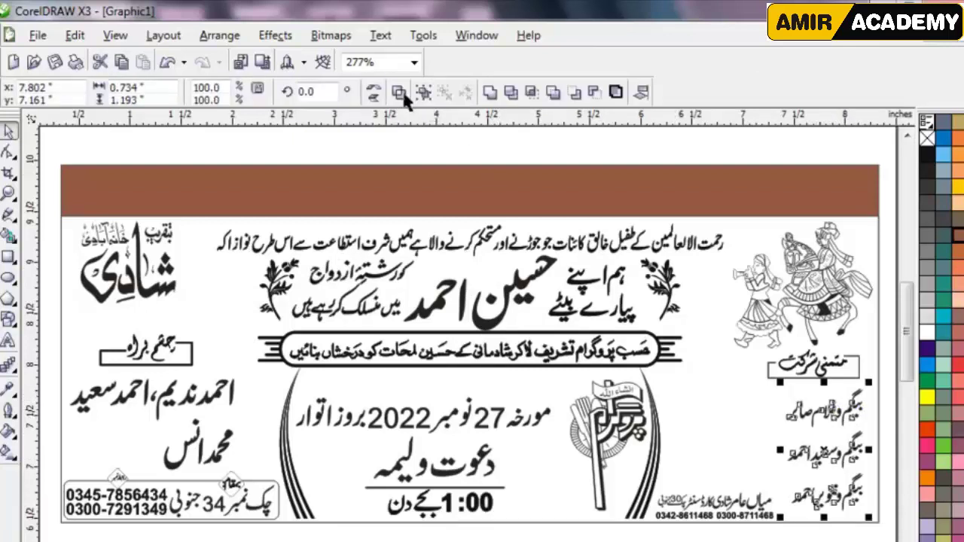
{"action": "key", "text": "Escape"}
{"action": "left_click_drag", "start_coordinate": [888, 423], "coordinate": [770, 473]}
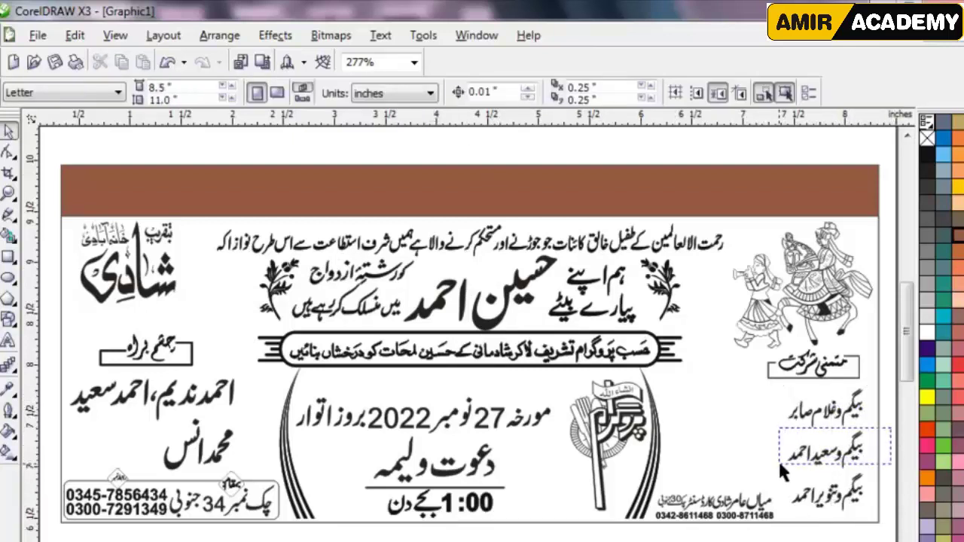
{"action": "left_click_drag", "start_coordinate": [824, 453], "coordinate": [741, 419]}
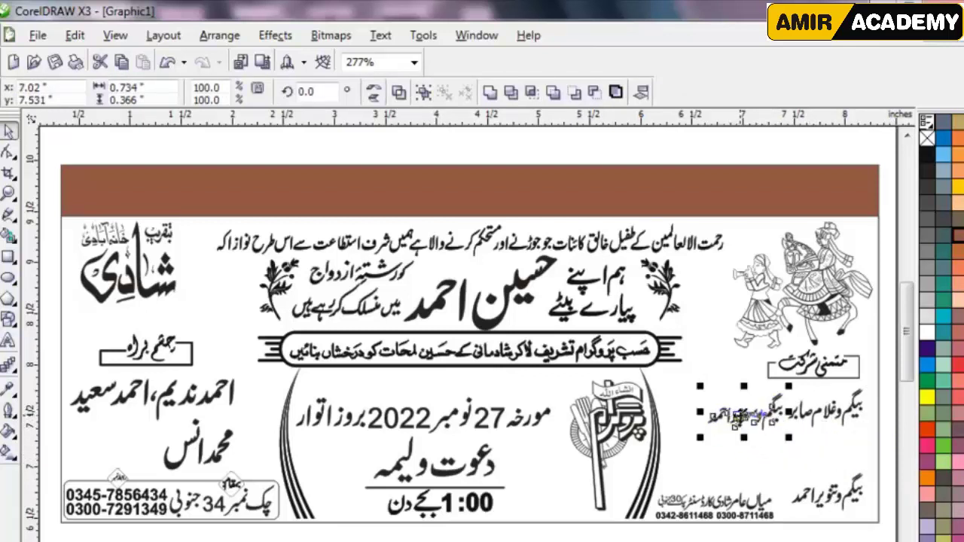
{"action": "left_click_drag", "start_coordinate": [763, 426], "coordinate": [777, 444]}
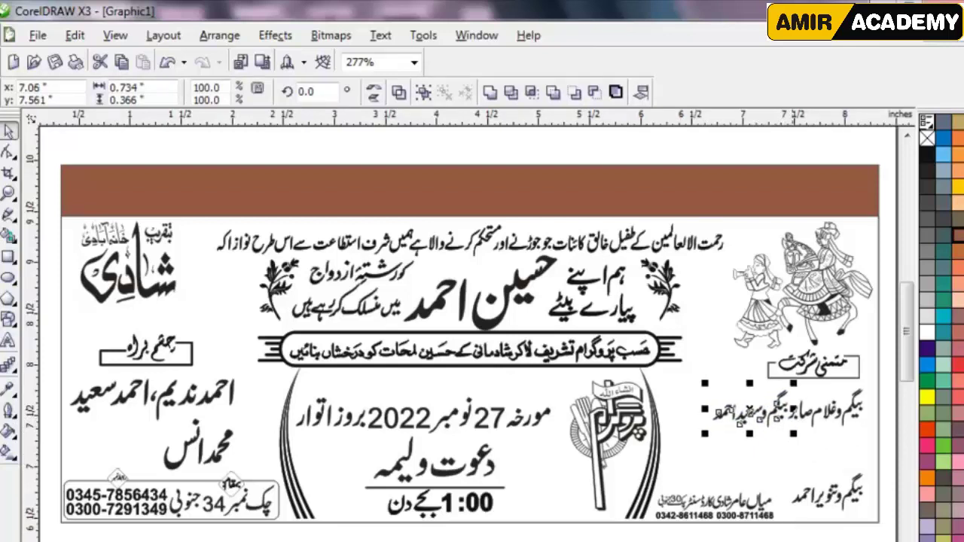
{"action": "left_click", "coordinate": [738, 436]}
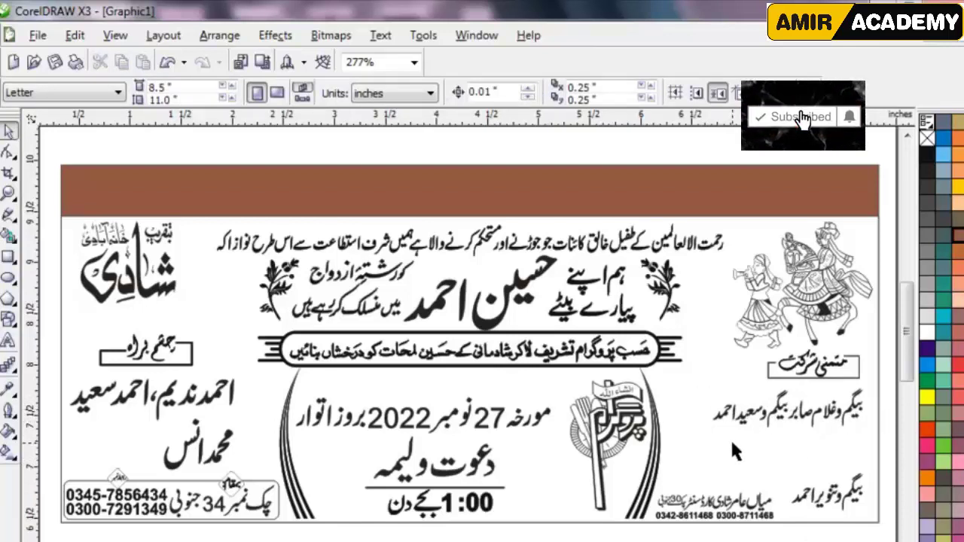
{"action": "left_click", "coordinate": [735, 513]}
{"action": "key", "text": "ctrl+z"}
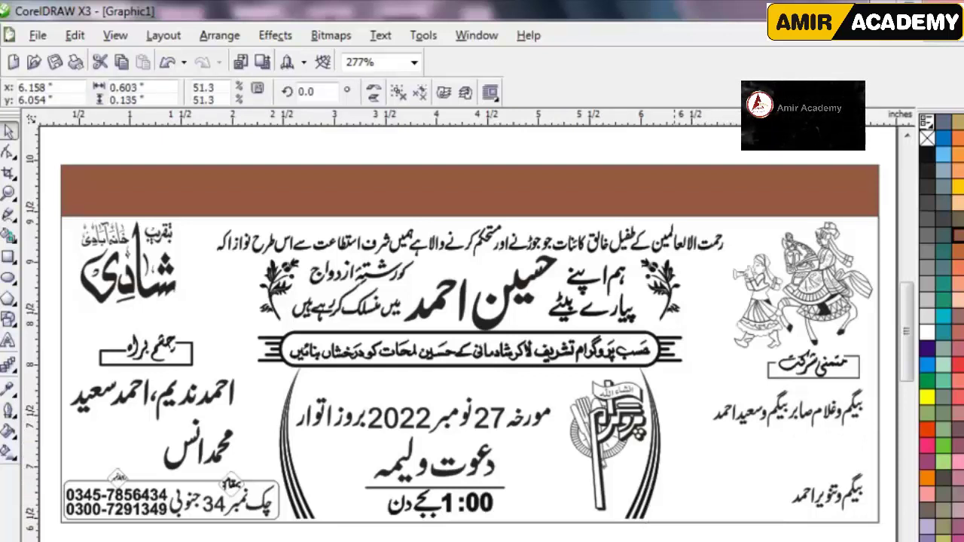
{"action": "left_click_drag", "start_coordinate": [595, 540], "coordinate": [571, 511]}
{"action": "key", "text": "ctrl+z"}
{"action": "key", "text": "Escape"}
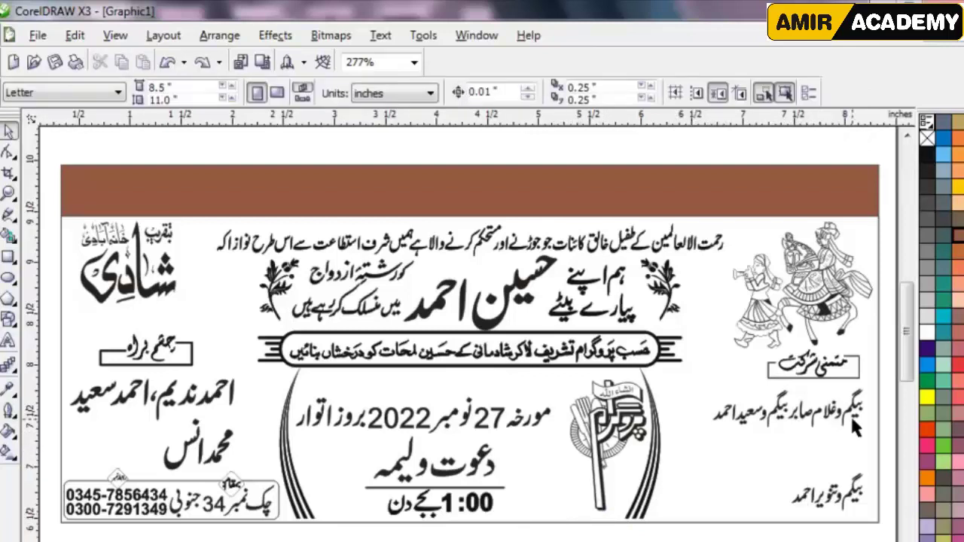
{"action": "key", "text": "ctrl+shift+z"}
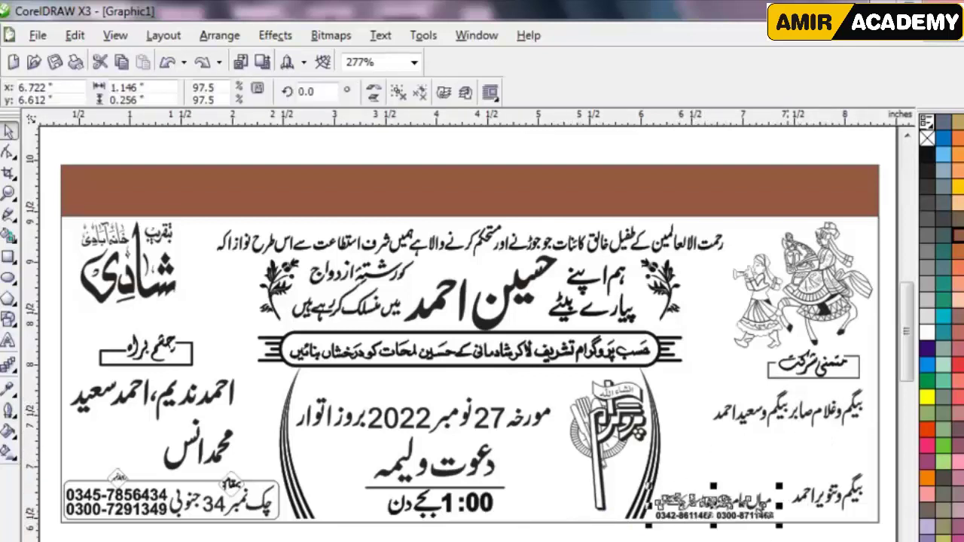
{"action": "mouse_move", "coordinate": [745, 411]}
{"action": "left_mouse_down"}
{"action": "mouse_move", "coordinate": [735, 424]}
{"action": "mouse_move", "coordinate": [815, 463]}
{"action": "left_mouse_up"}
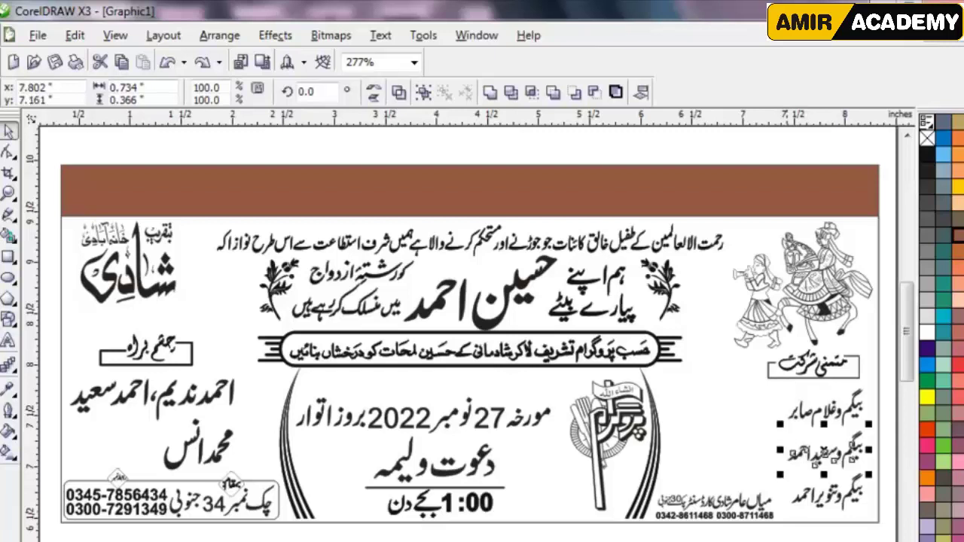
{"action": "key", "text": "Escape"}
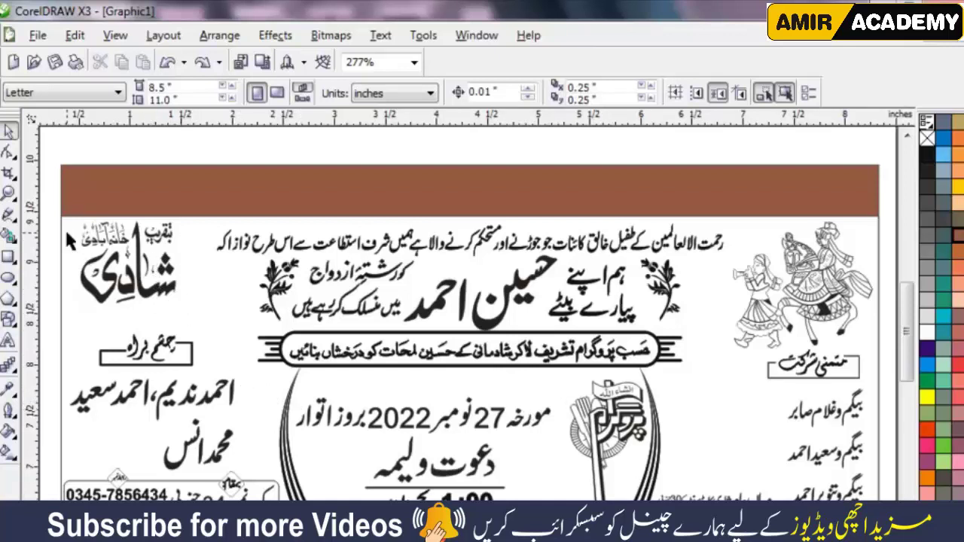
{"action": "mouse_move", "coordinate": [45, 207]}
{"action": "left_mouse_down"}
{"action": "mouse_move", "coordinate": [266, 512]}
{"action": "mouse_move", "coordinate": [280, 513]}
{"action": "left_mouse_up"}
{"action": "left_click_drag", "start_coordinate": [151, 391], "coordinate": [90, 455]}
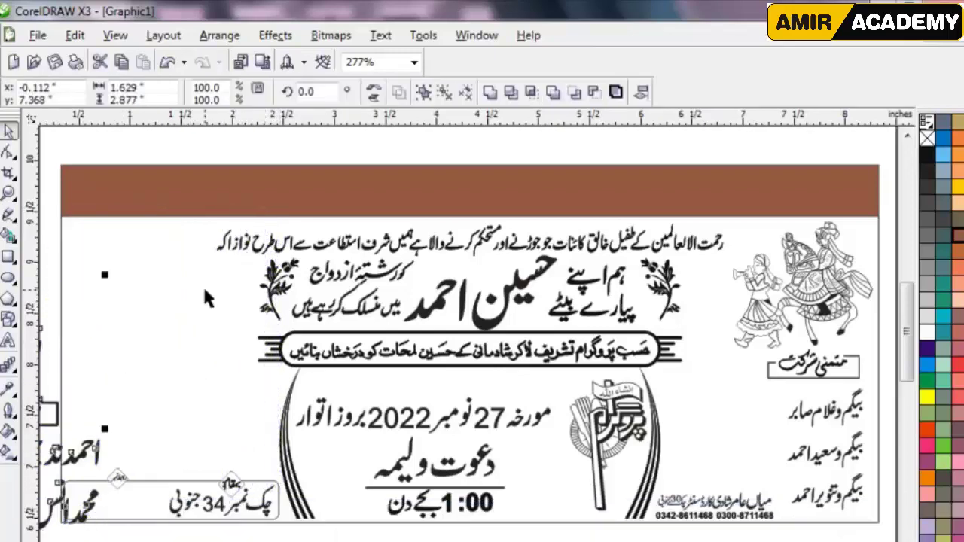
{"action": "left_click_drag", "start_coordinate": [91, 416], "coordinate": [225, 356]}
{"action": "left_click", "coordinate": [224, 310]}
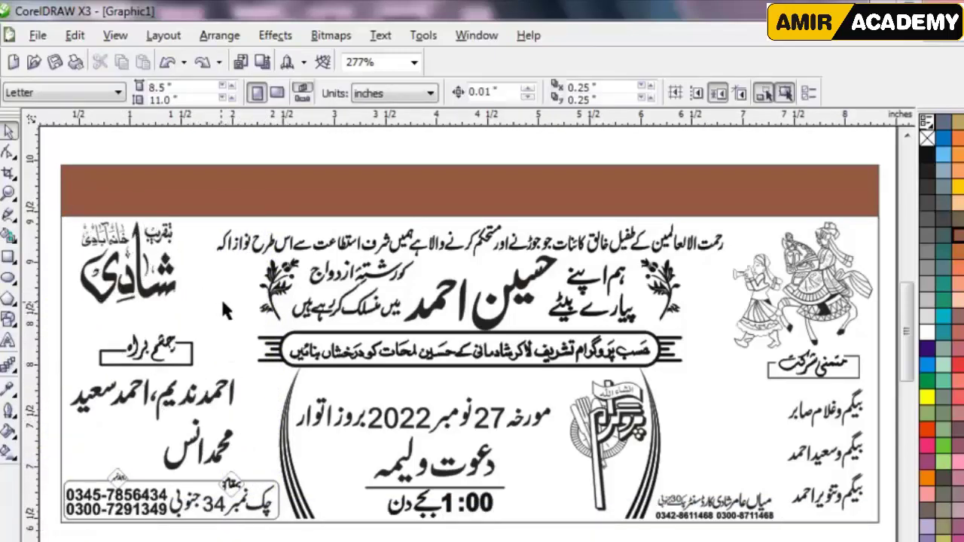